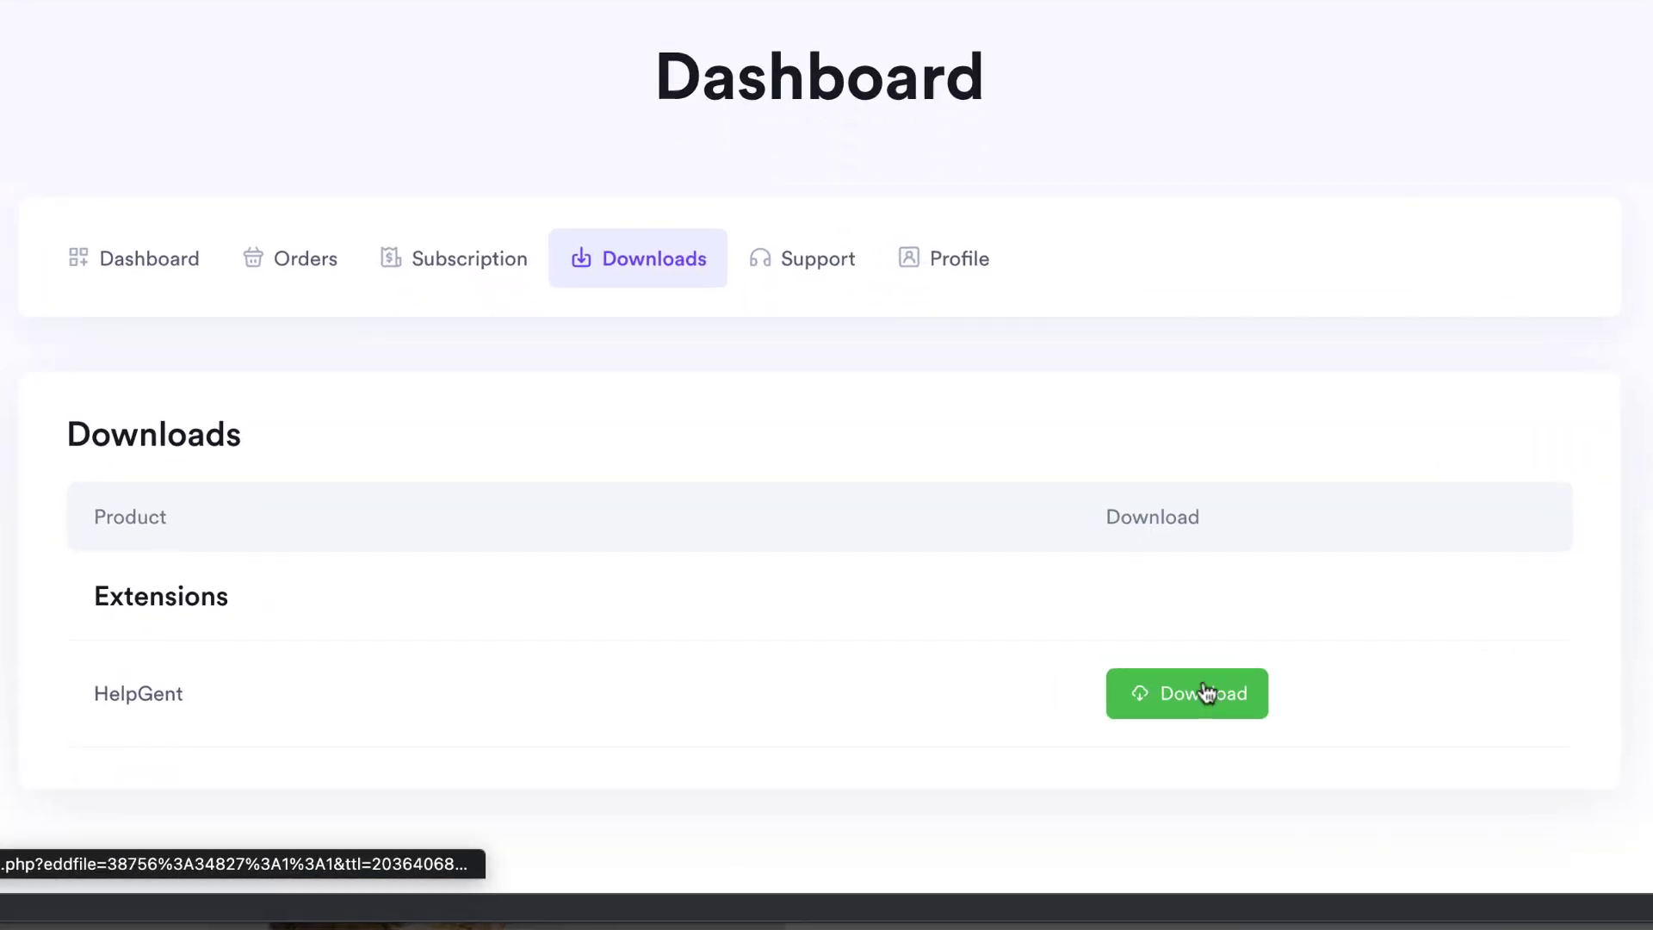
# Step: Download the HelpGent zip and copy the licence key from the HelpGent Business subscription
pyautogui.click(1205, 694)
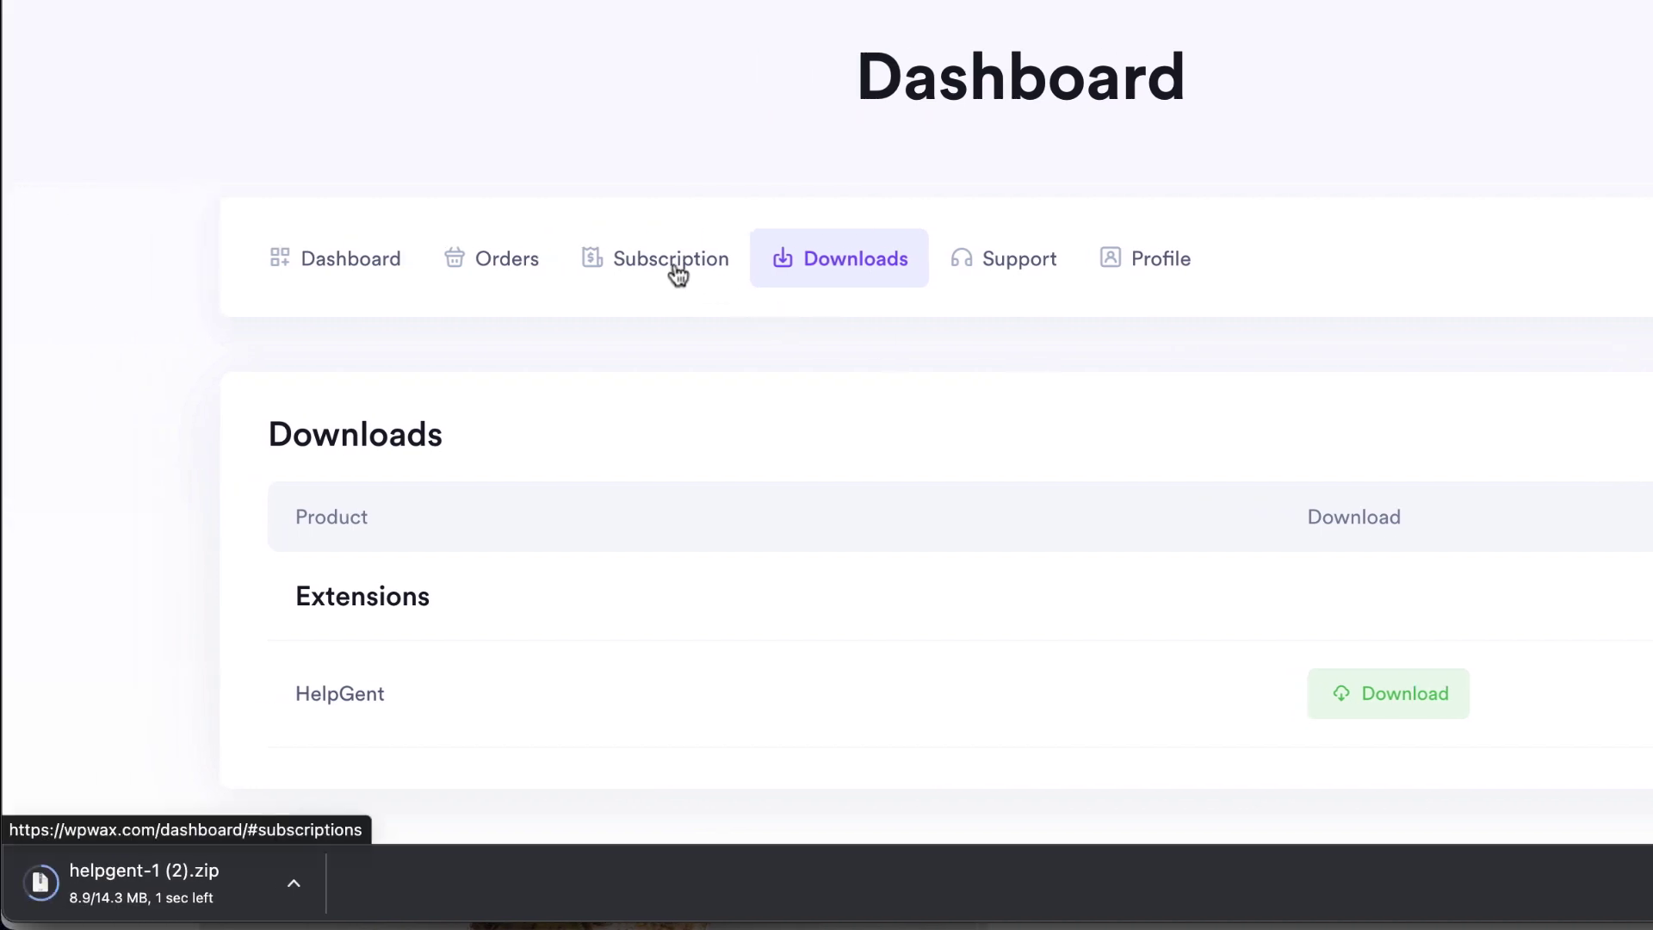
pyautogui.click(678, 267)
pyautogui.scroll(-2, 677, 344)
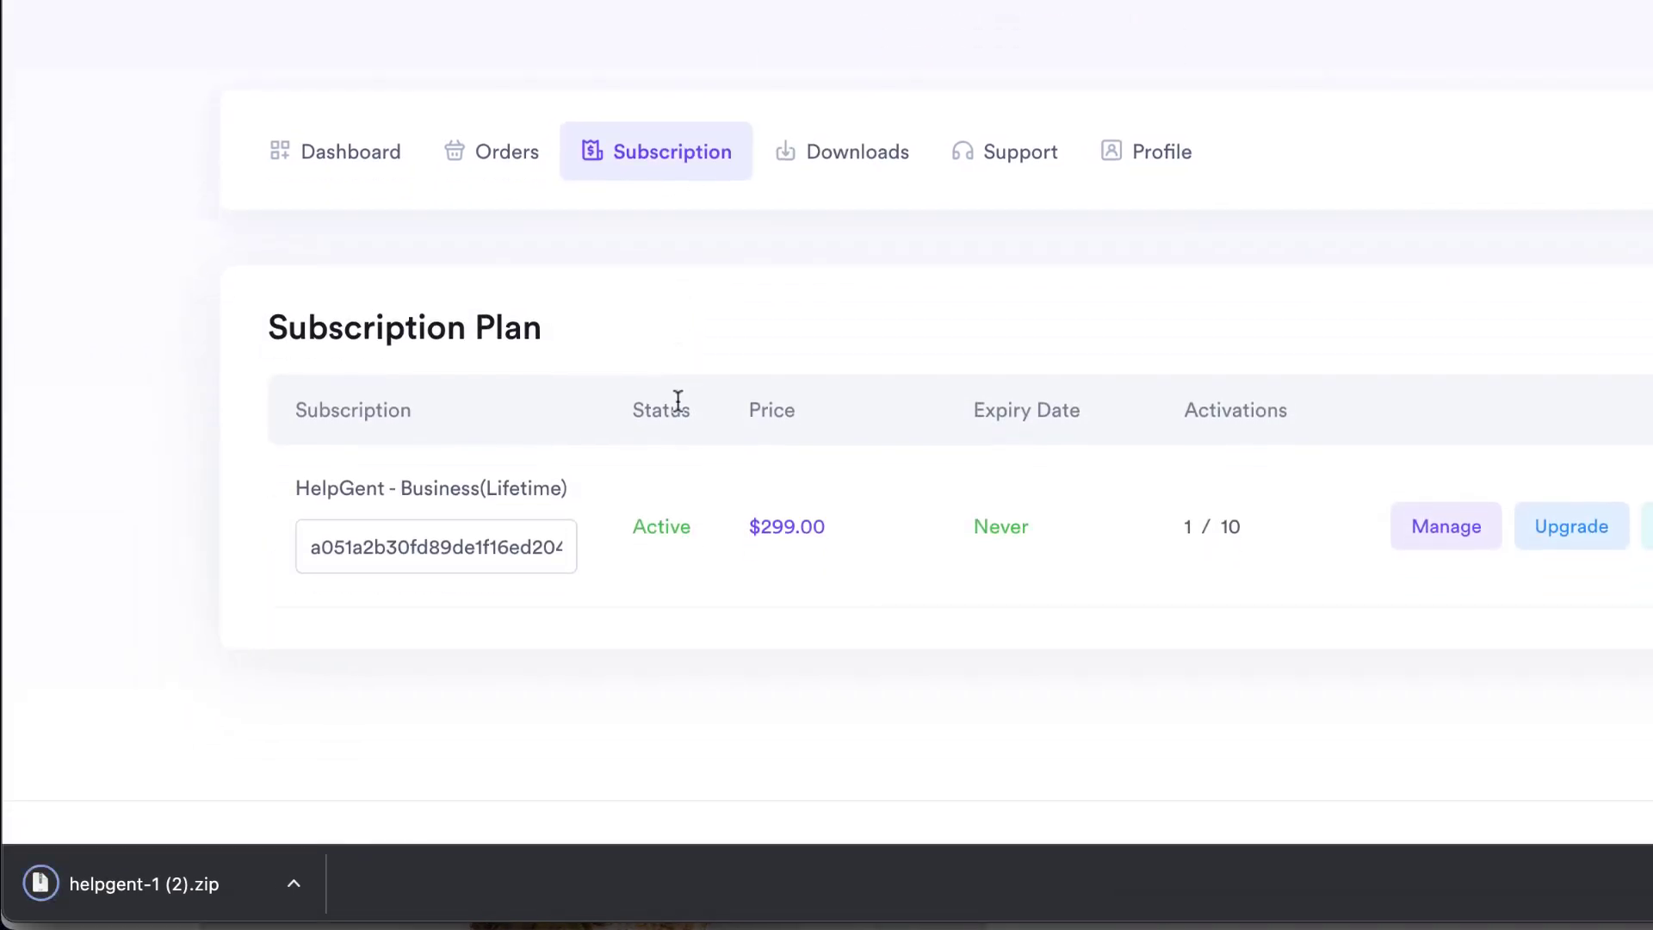
pyautogui.click(308, 549)
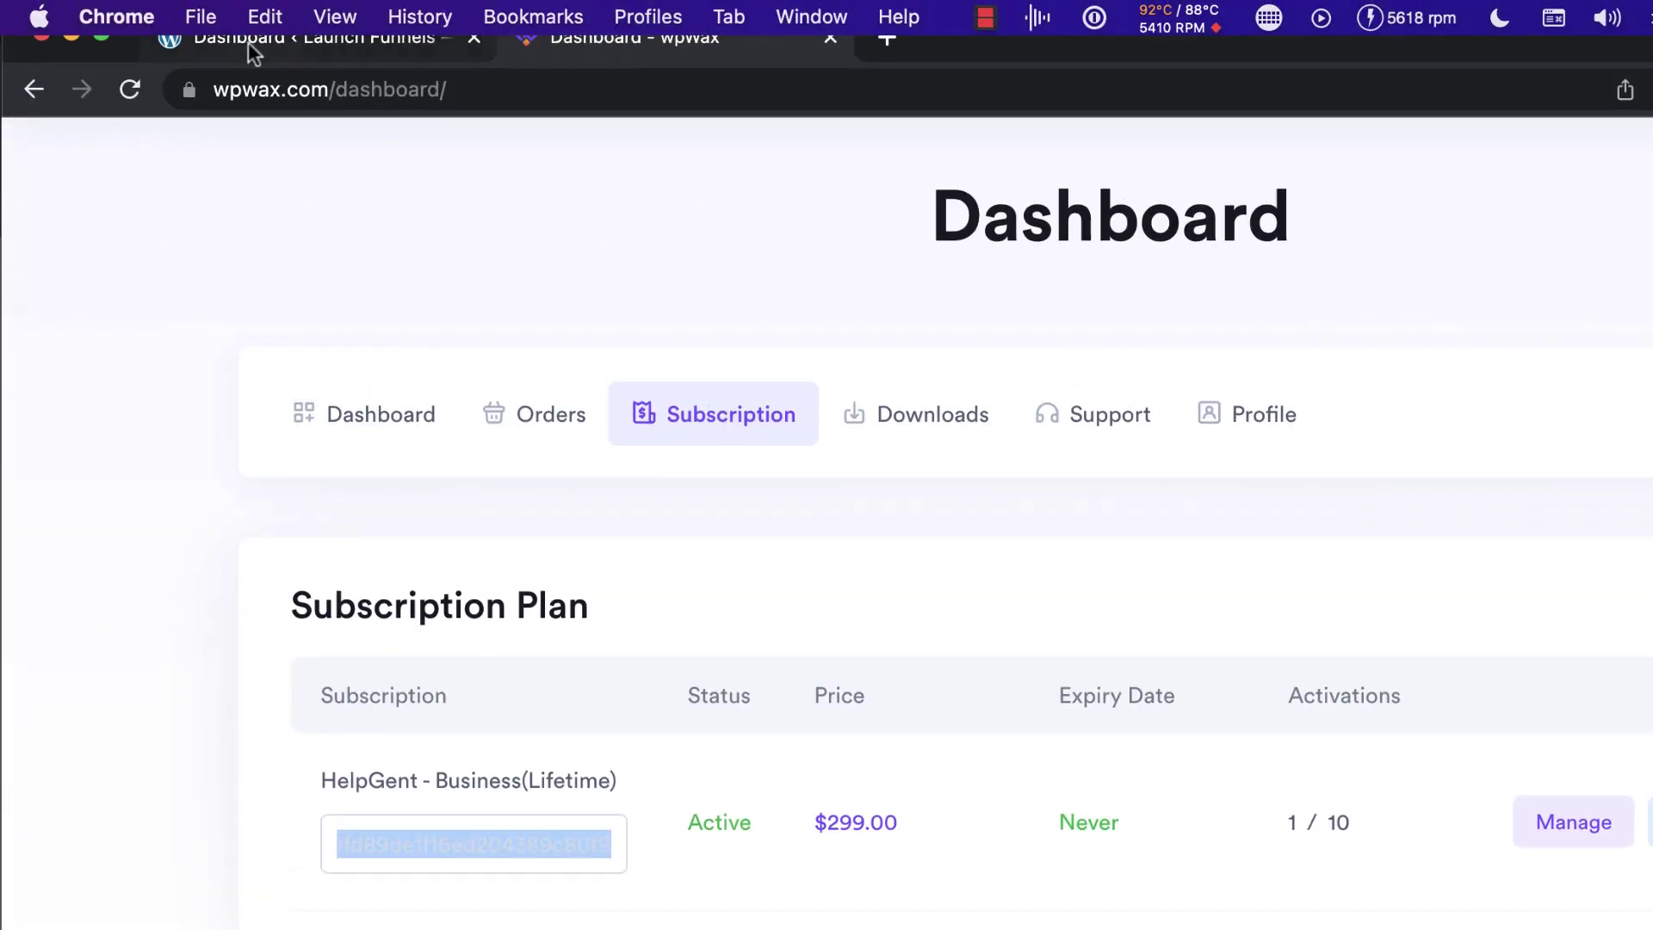
# Step: Upload the HelpGent zip under Plugins > Add New, install it, and activate HelpGent Pro
pyautogui.click(248, 47)
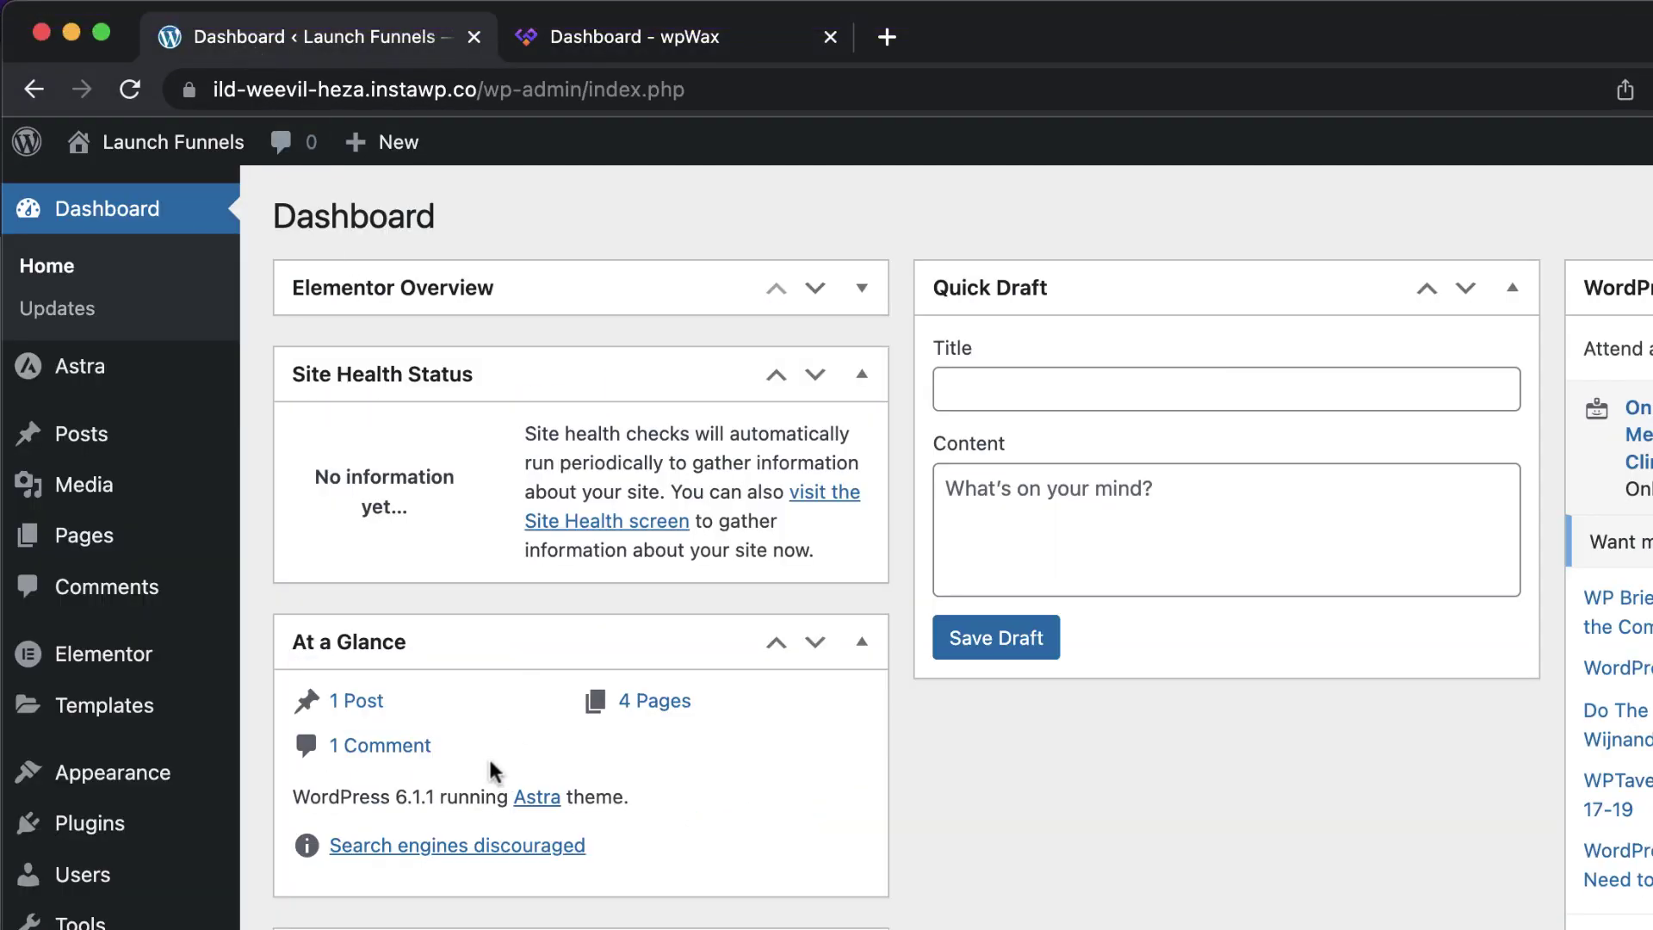
pyautogui.moveTo(48, 823)
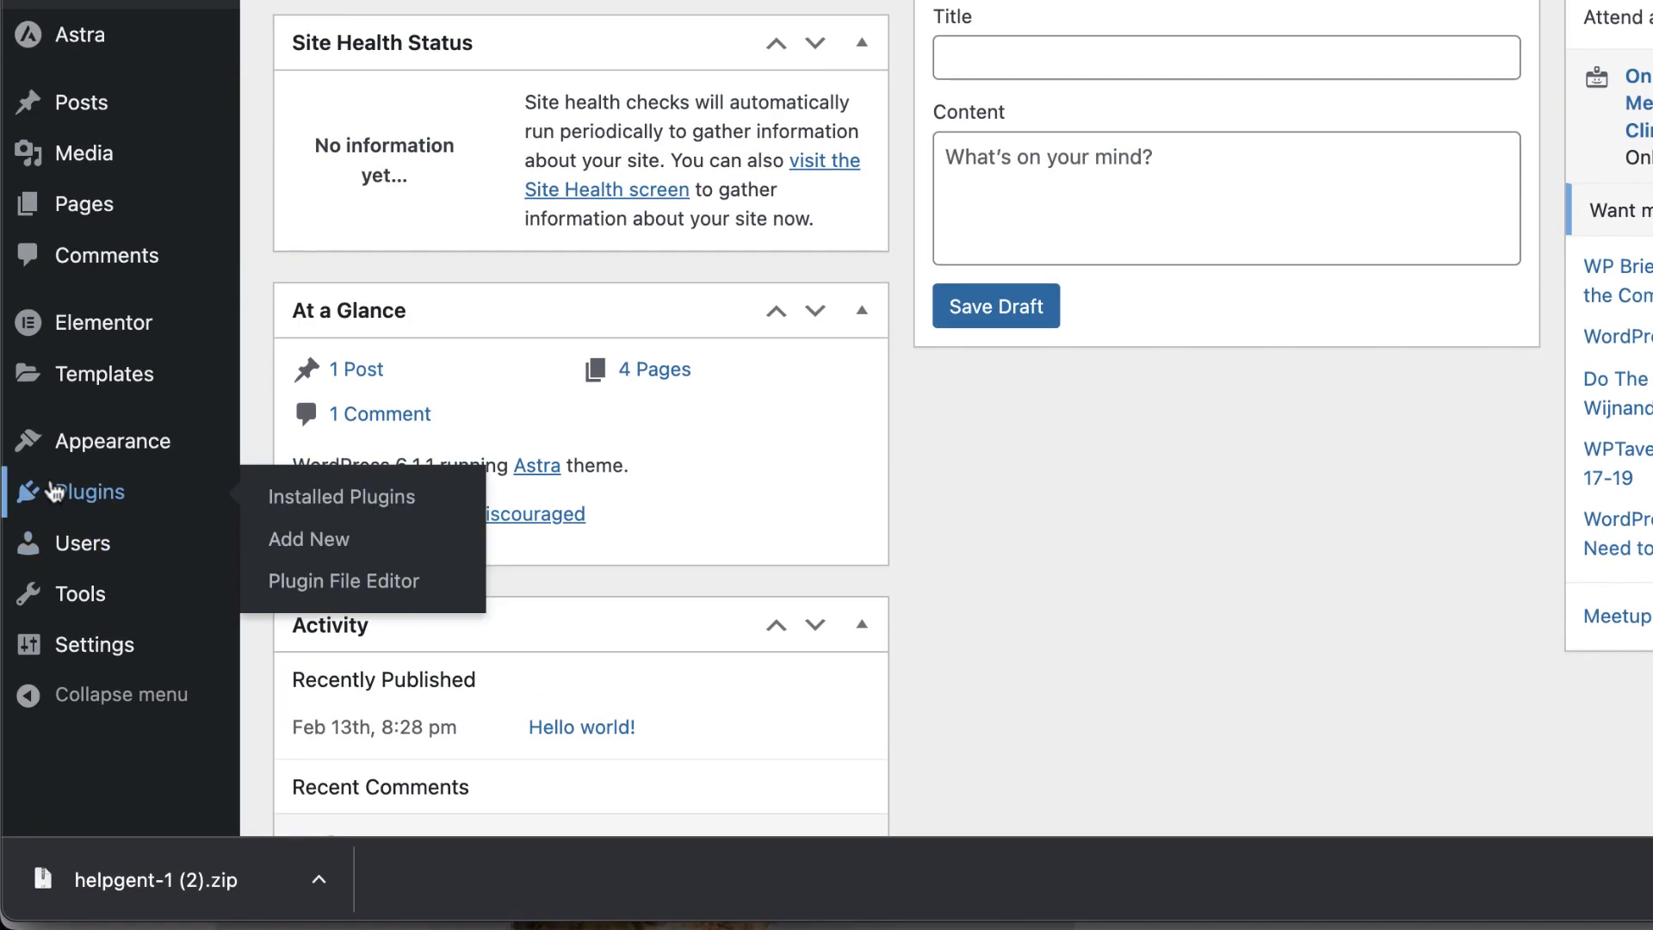
pyautogui.click(305, 541)
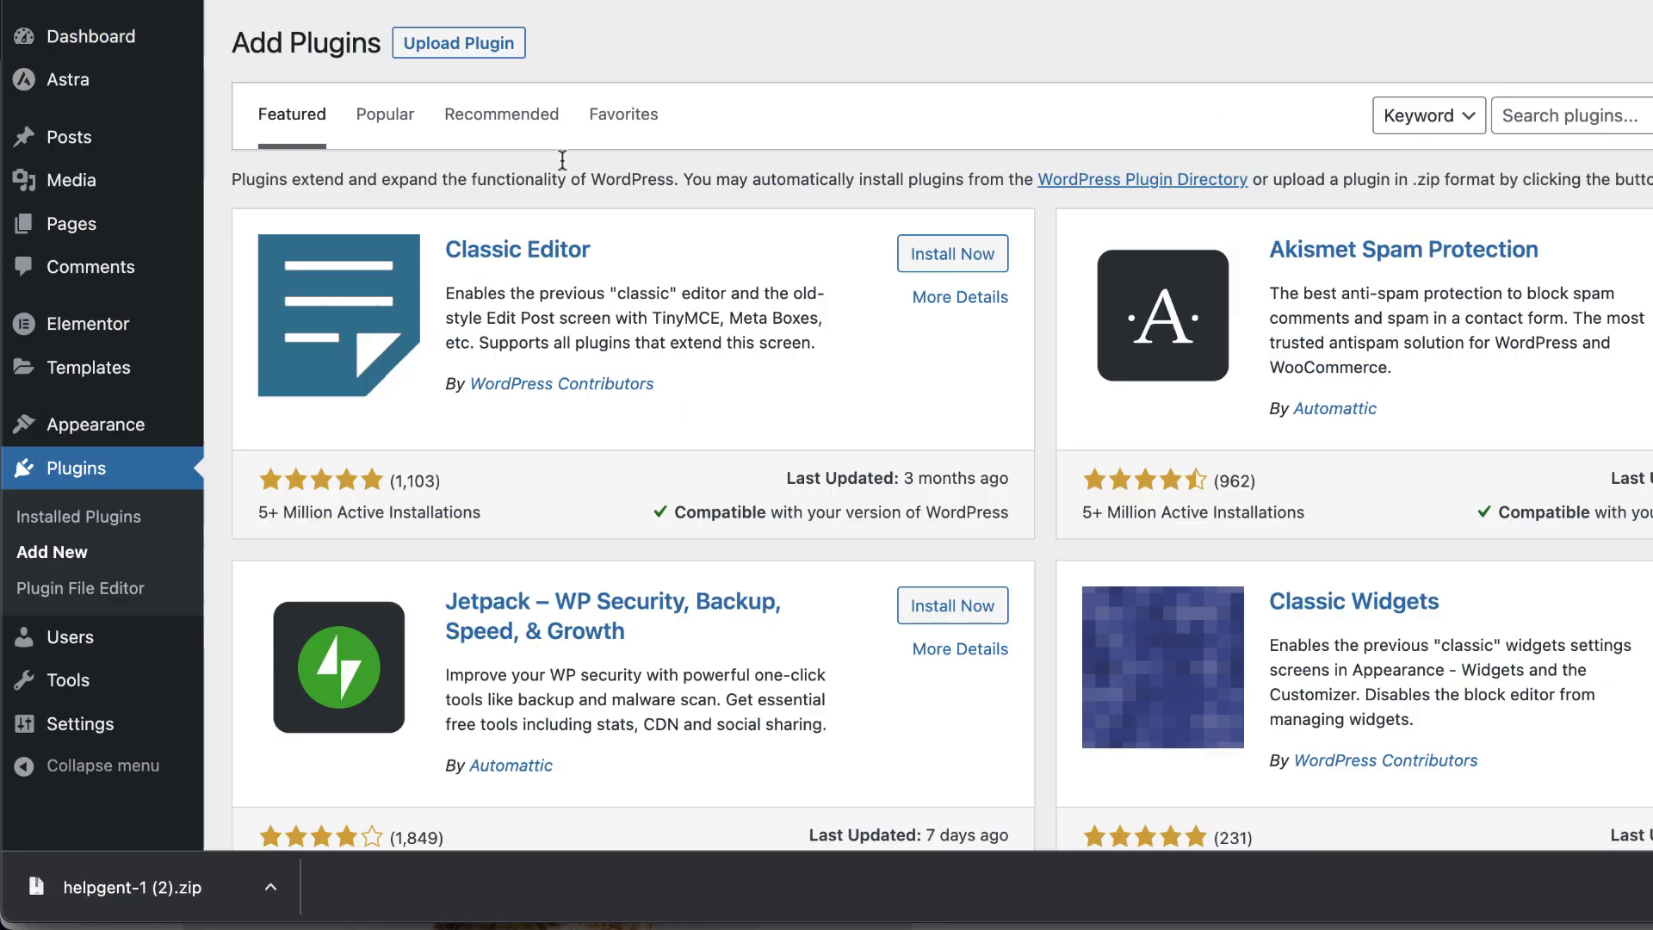
pyautogui.click(508, 57)
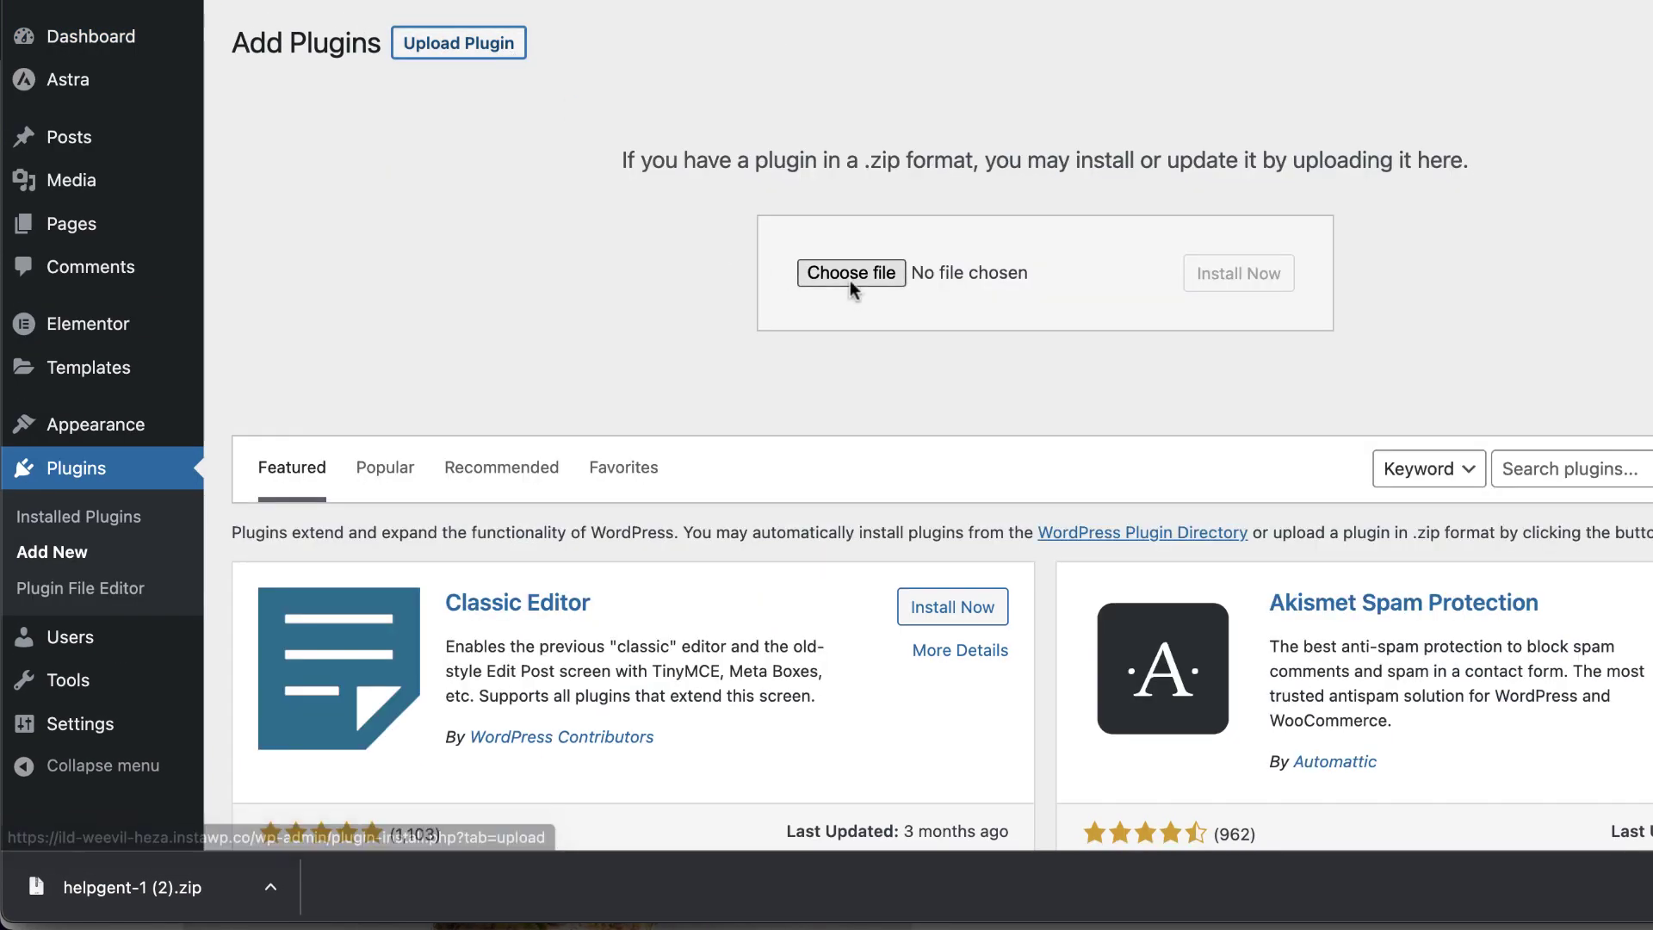
pyautogui.moveTo(18, 890); pyautogui.dragTo(952, 270)
pyautogui.click(1255, 277)
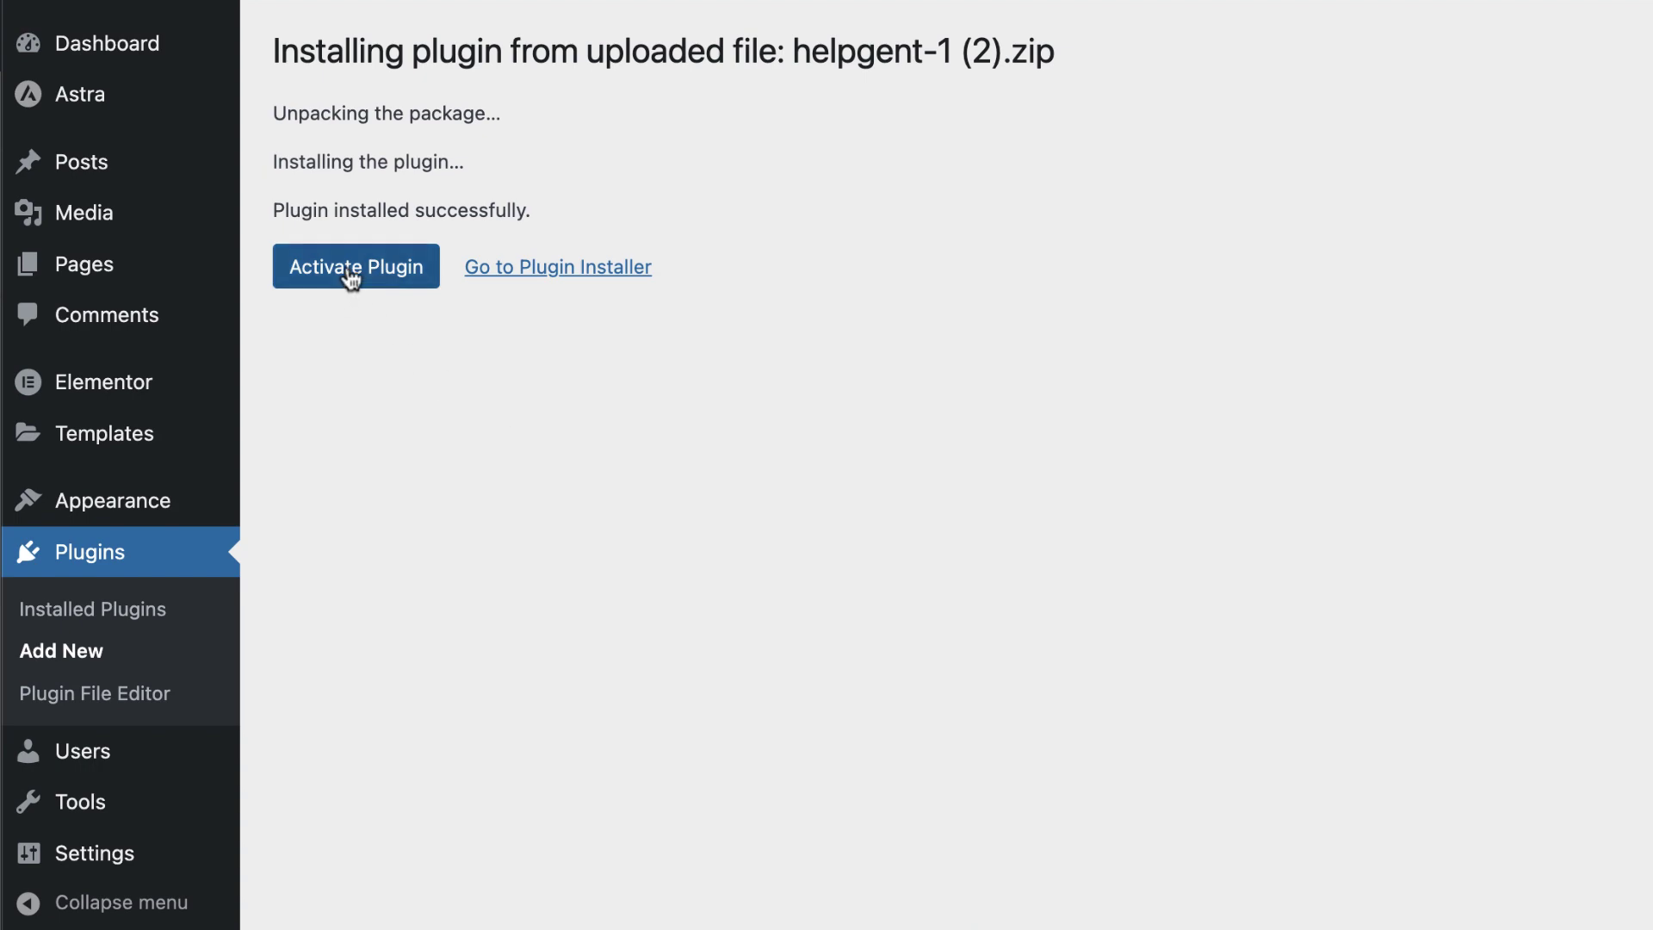
pyautogui.click(351, 274)
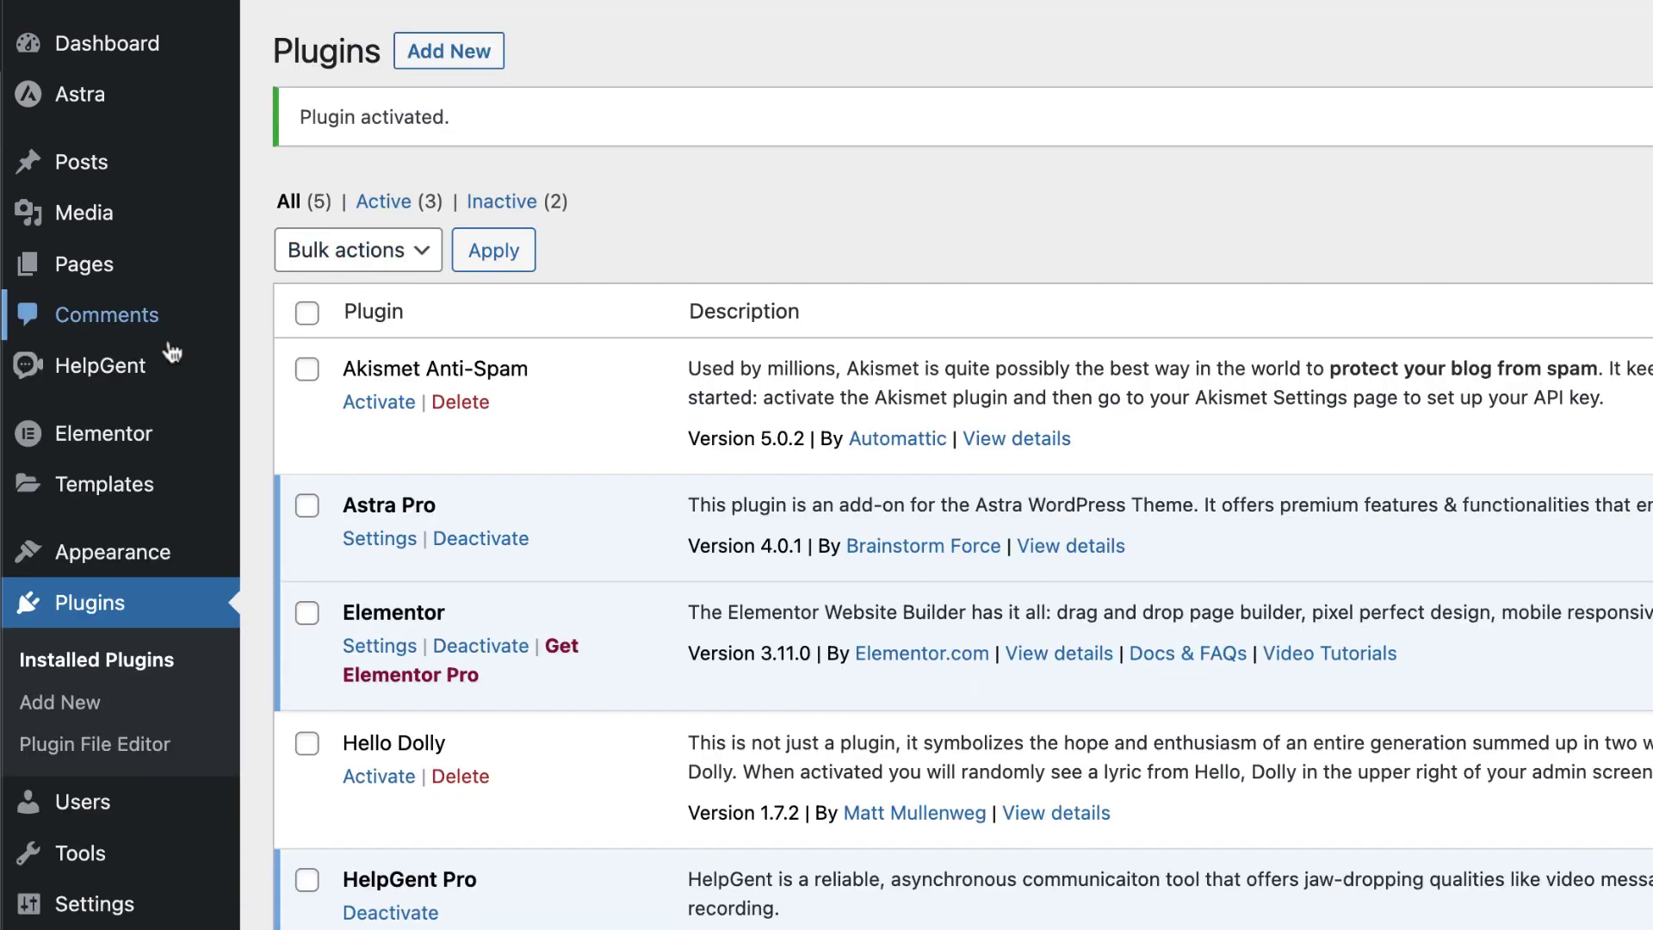
pyautogui.moveTo(134, 372)
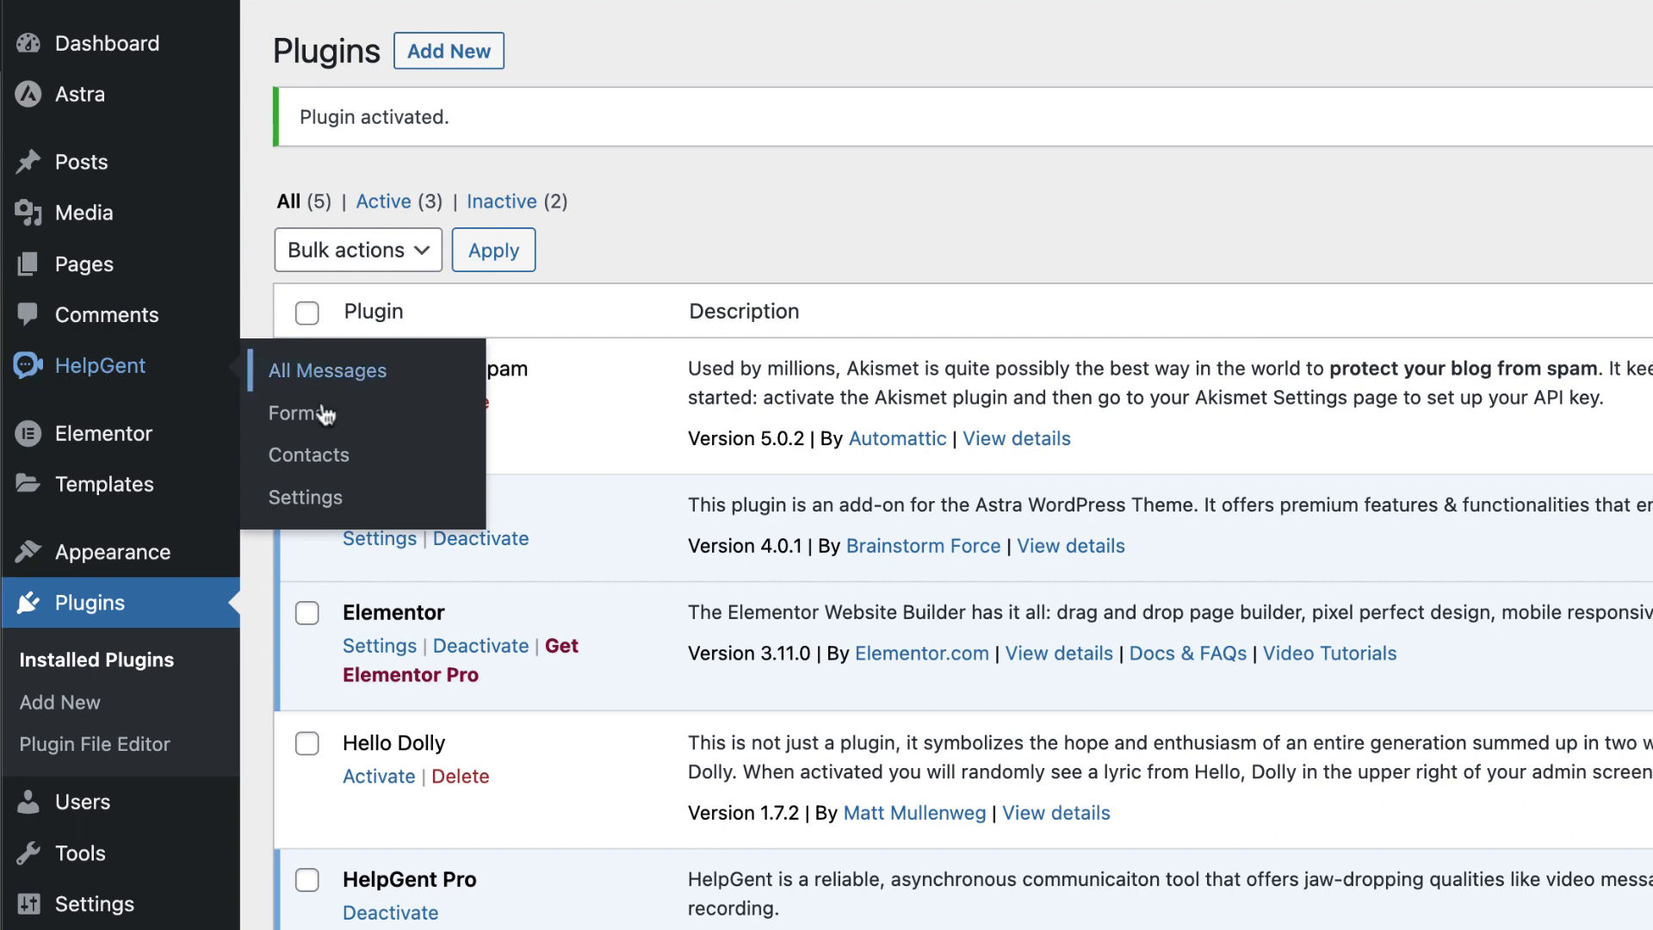
# Step: Paste the copied licence key into HelpGent Settings' License field
pyautogui.click(307, 505)
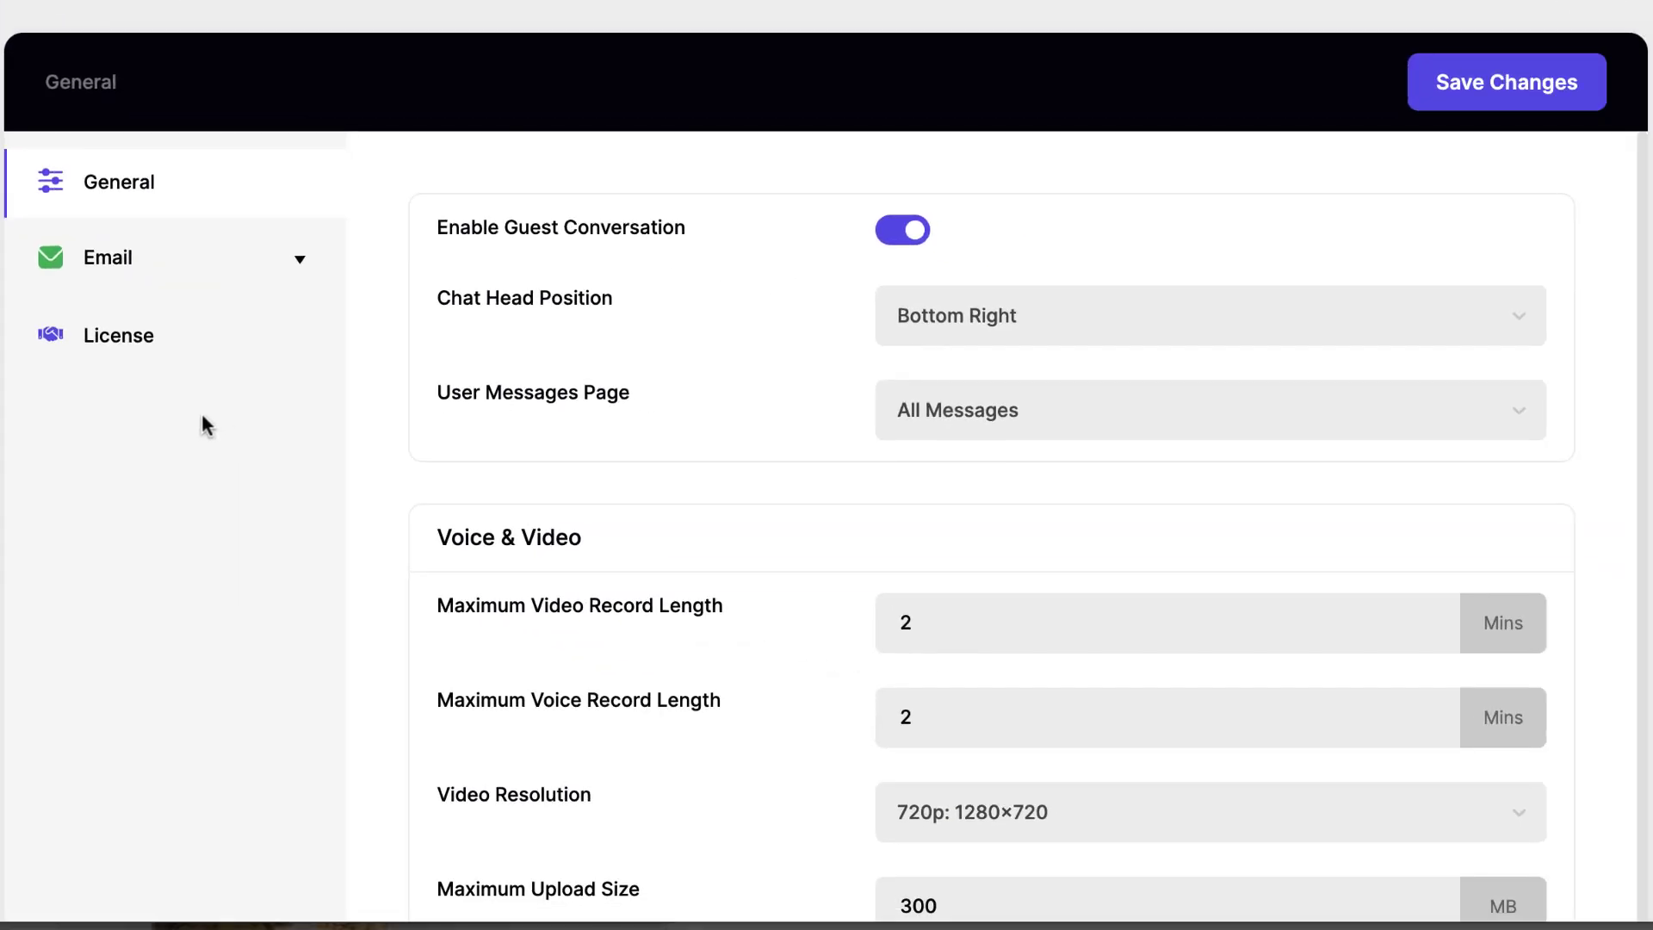
pyautogui.click(134, 341)
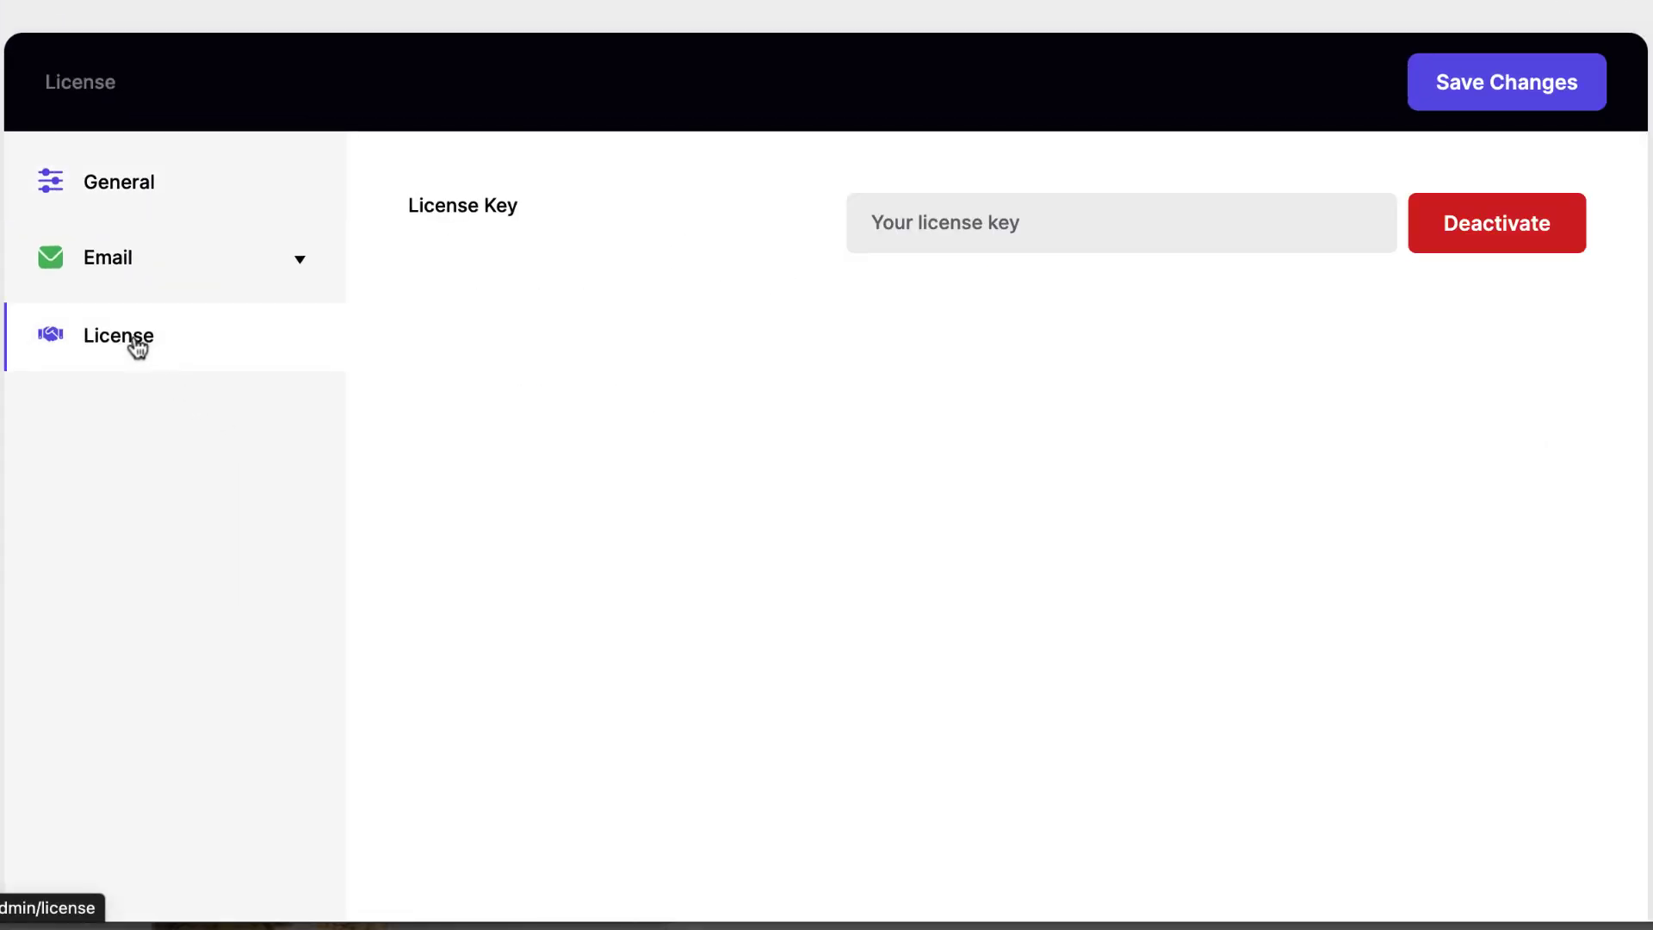
pyautogui.click(975, 215)
pyautogui.hotkey('ctrl', 'v')
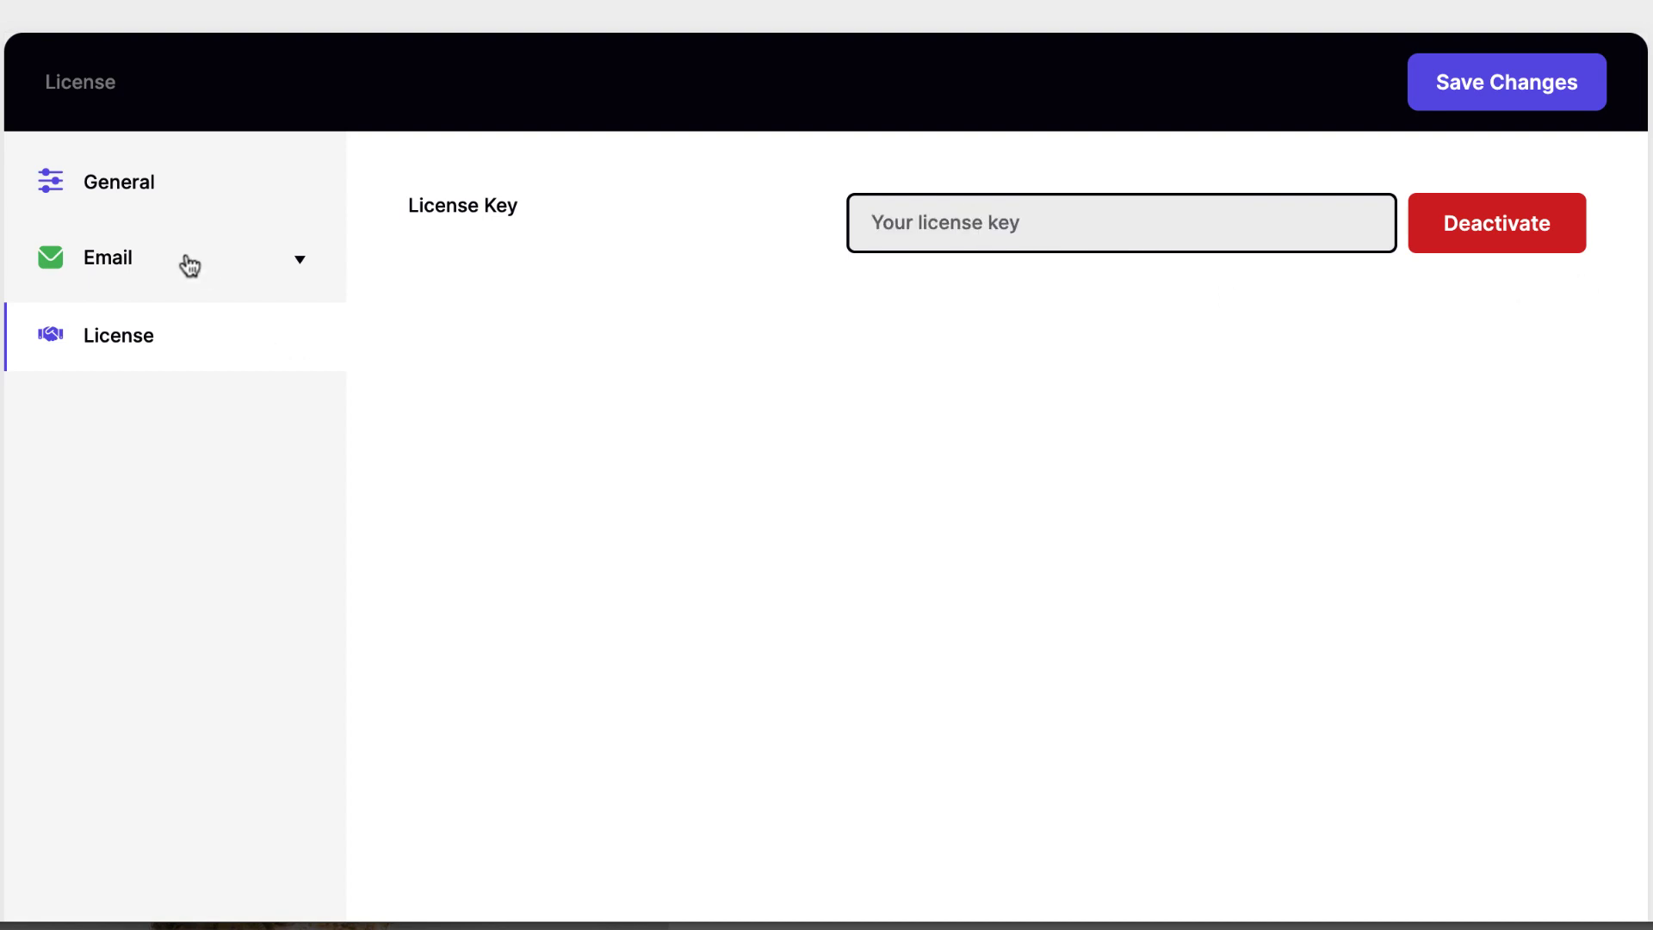
# Step: In General settings, select the 20-day Remove Attachments After value
pyautogui.click(142, 184)
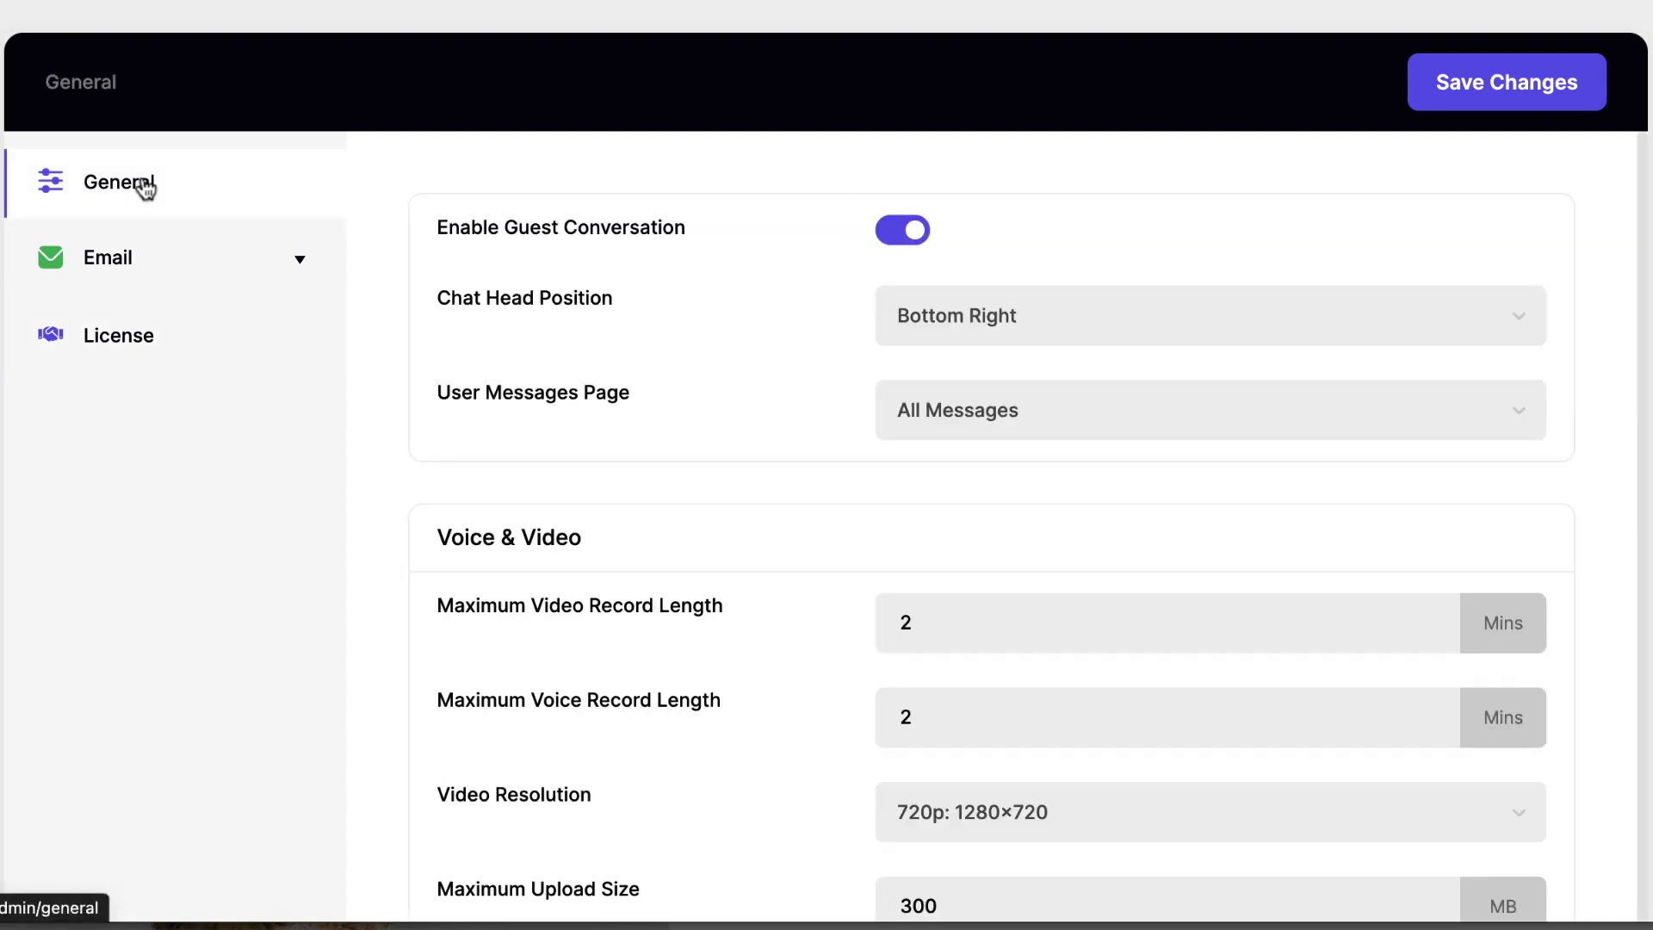
pyautogui.scroll(-1, 801, 301)
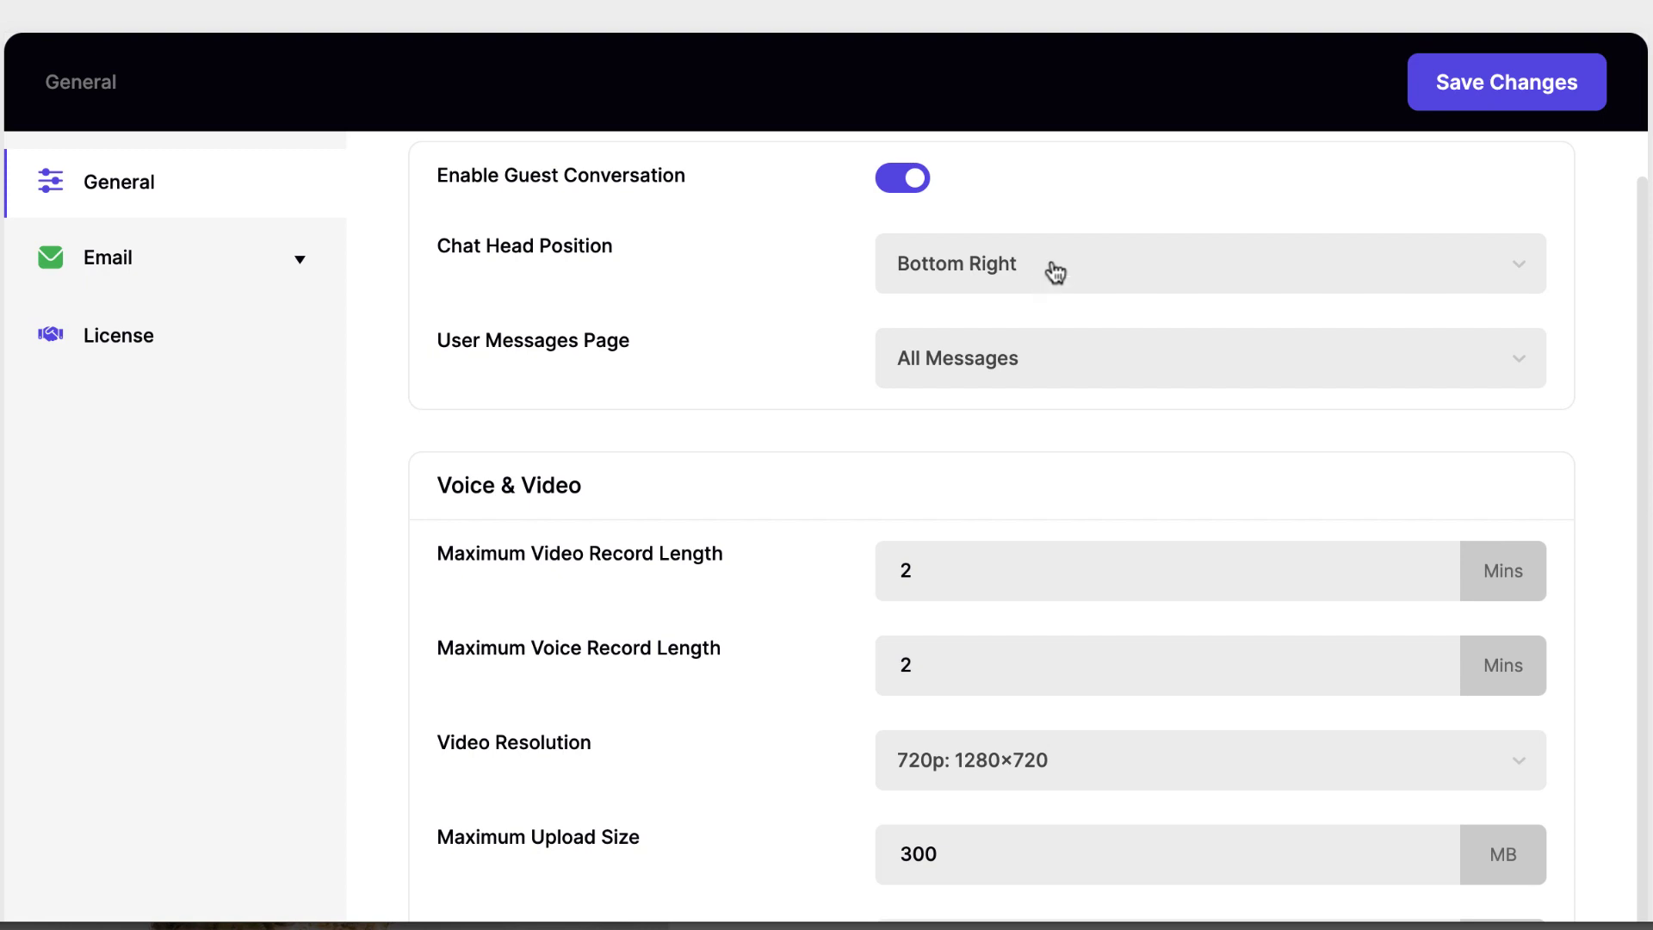
pyautogui.scroll(-2, 844, 440)
pyautogui.scroll(-2, 843, 441)
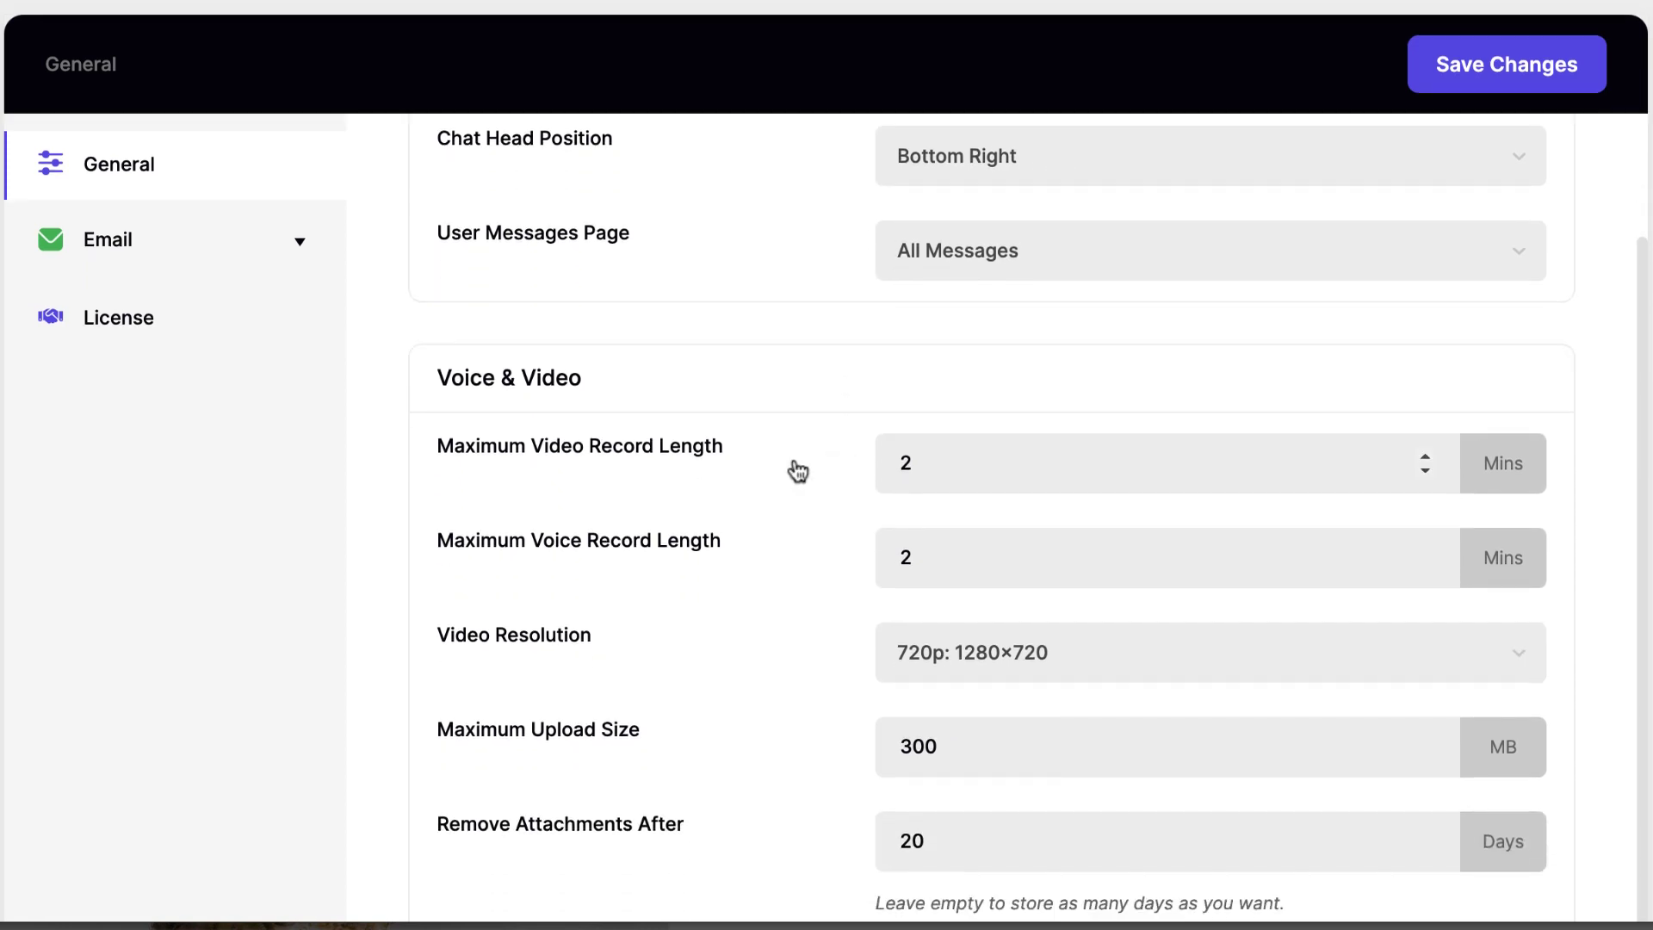
pyautogui.scroll(-2, 797, 470)
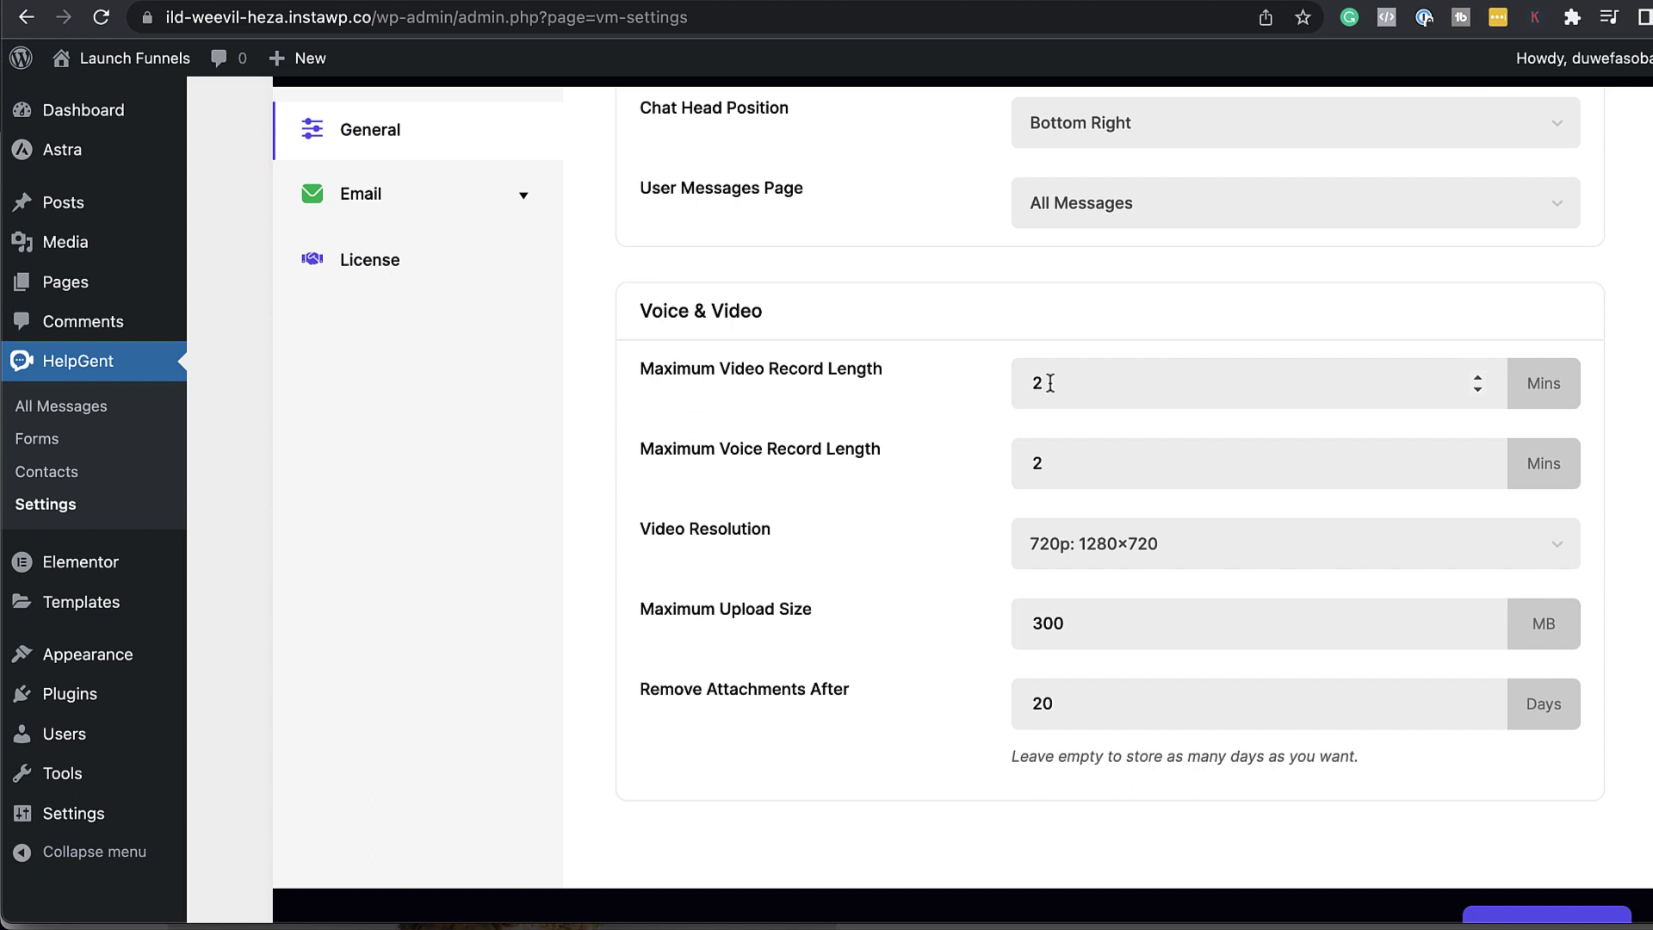
pyautogui.scroll(-3, 1054, 463)
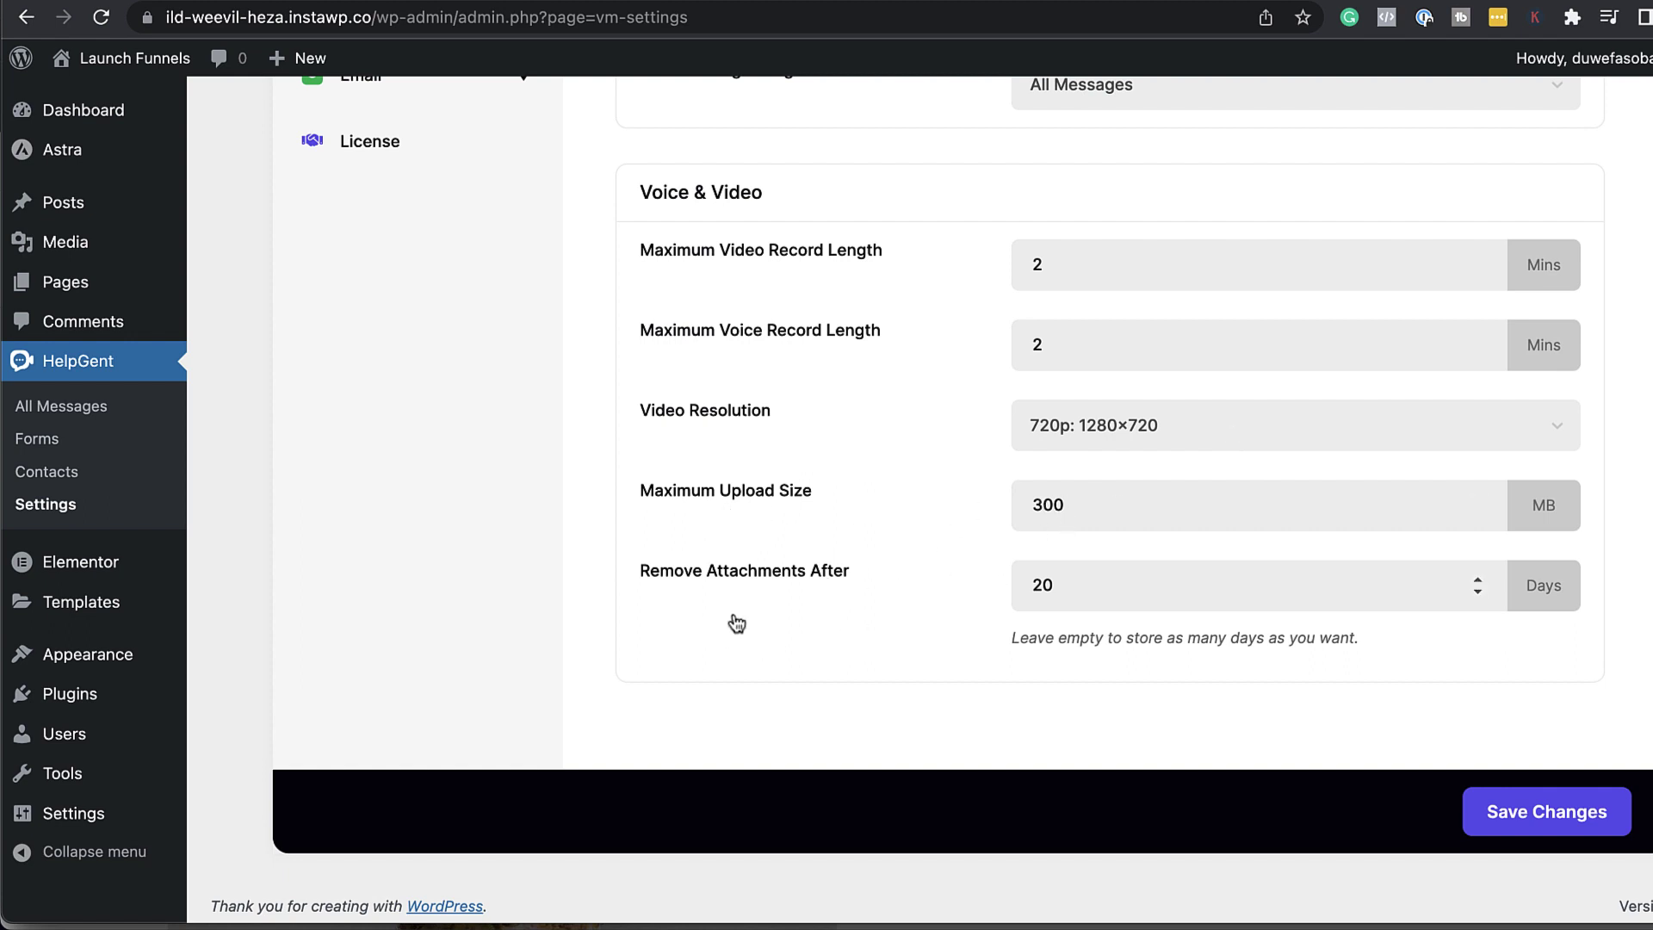
pyautogui.doubleClick(1102, 586)
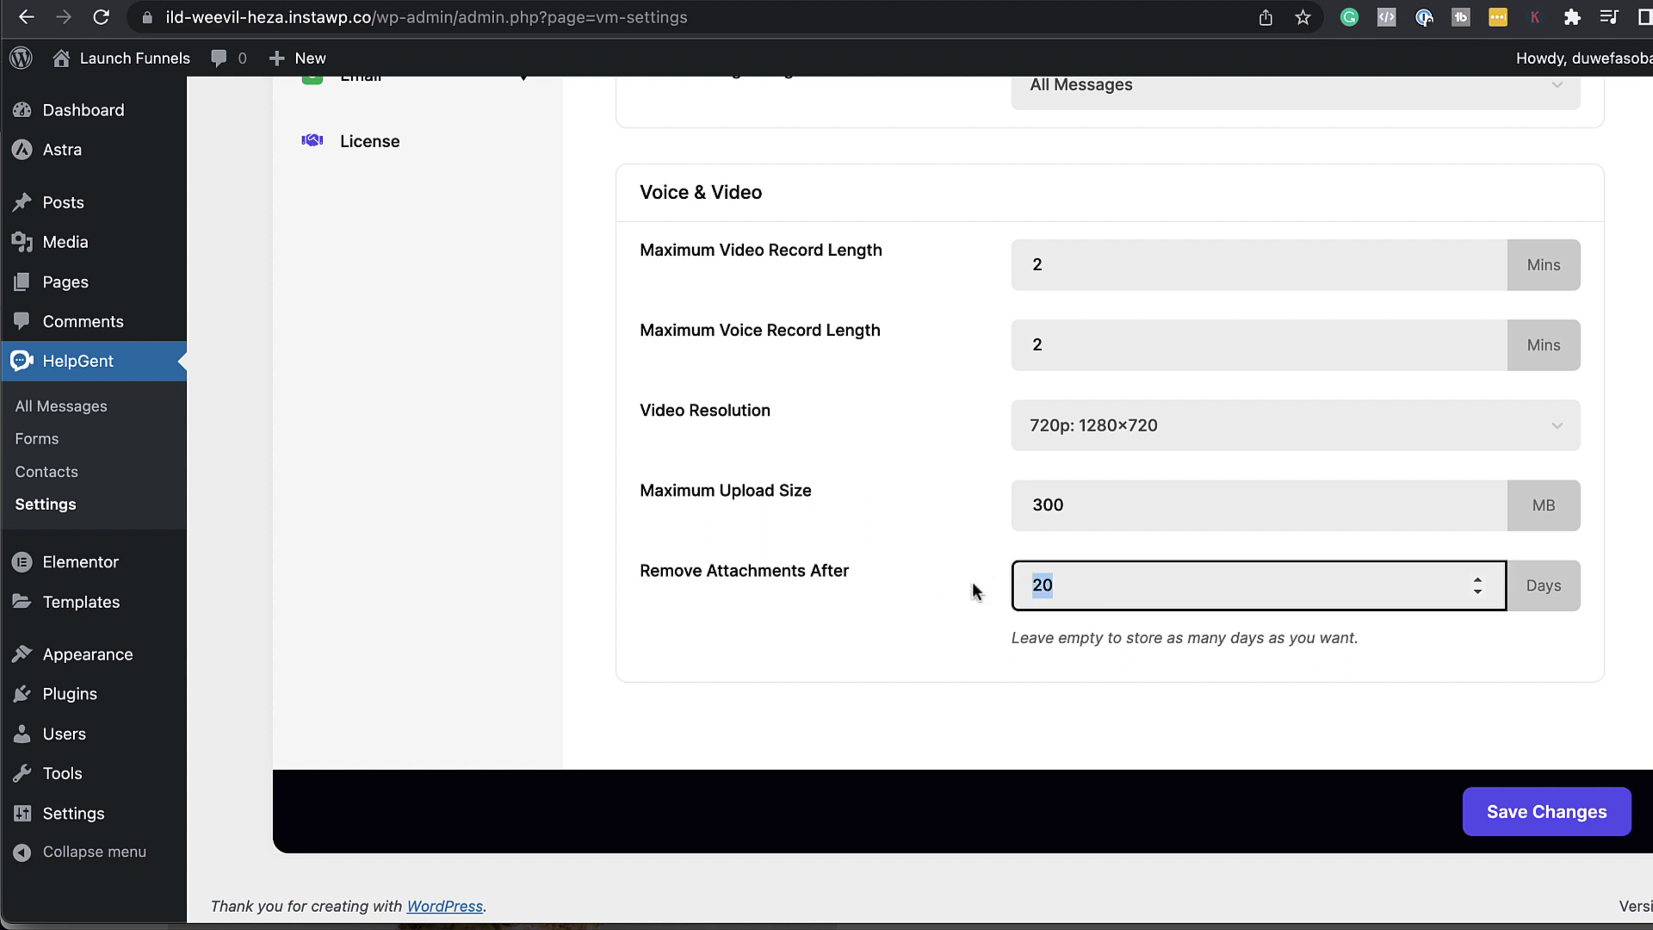
# Step: Save attachment removal as 7 days, then review and save the Email Template settings
pyautogui.write('7')
pyautogui.click(1550, 818)
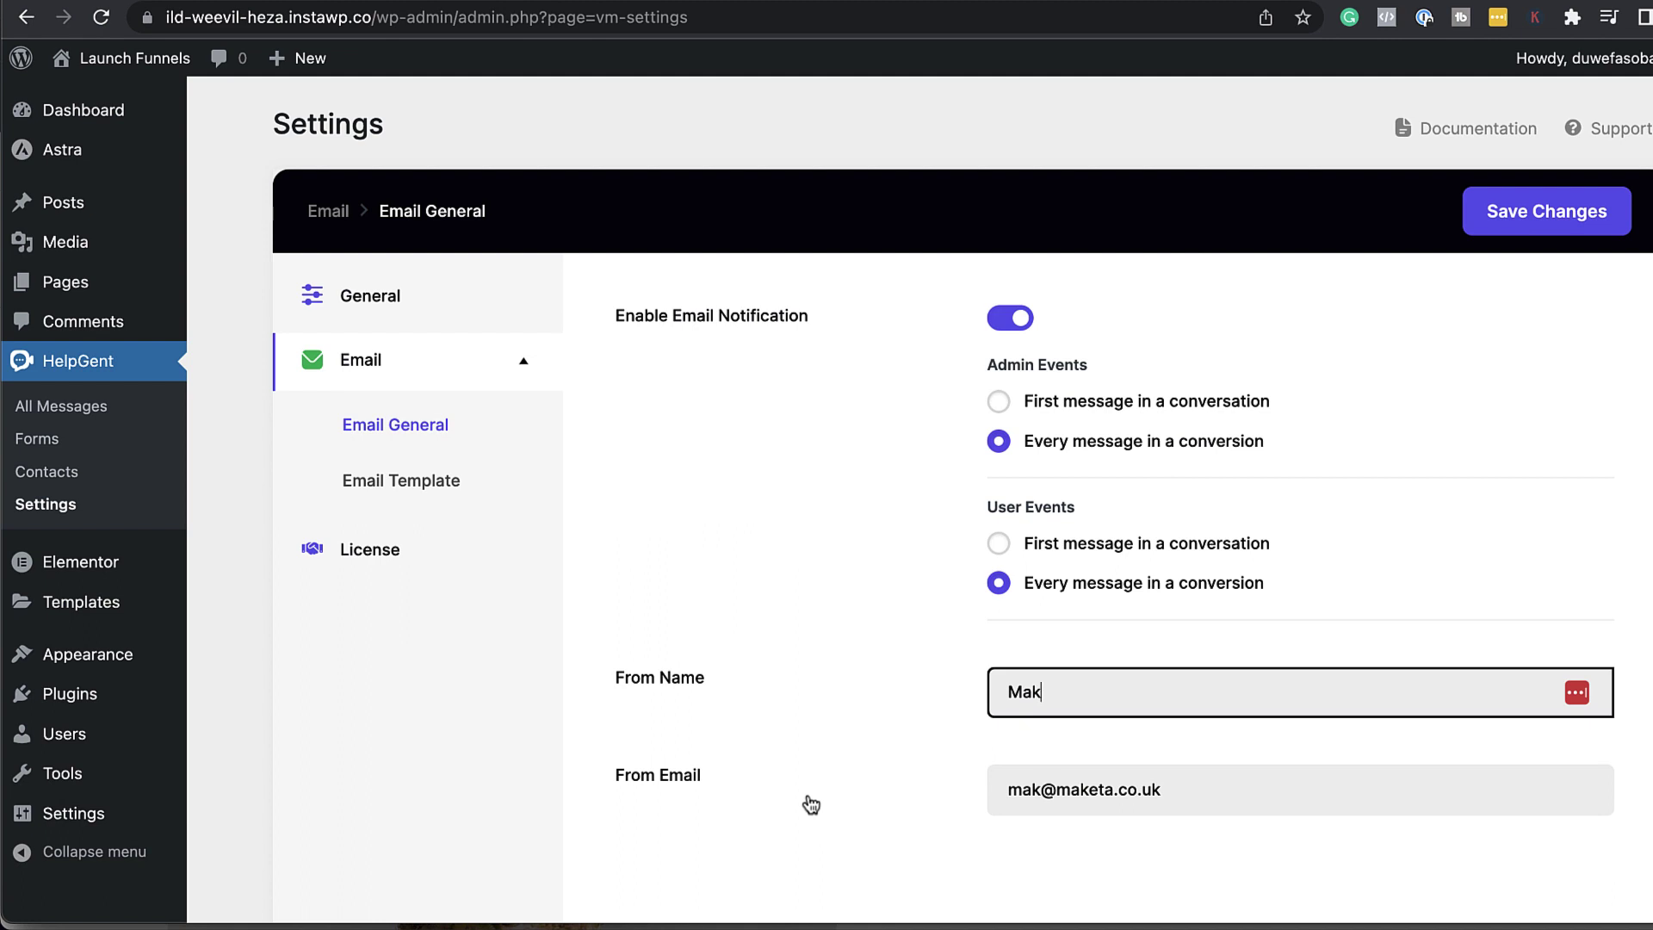
pyautogui.click(426, 484)
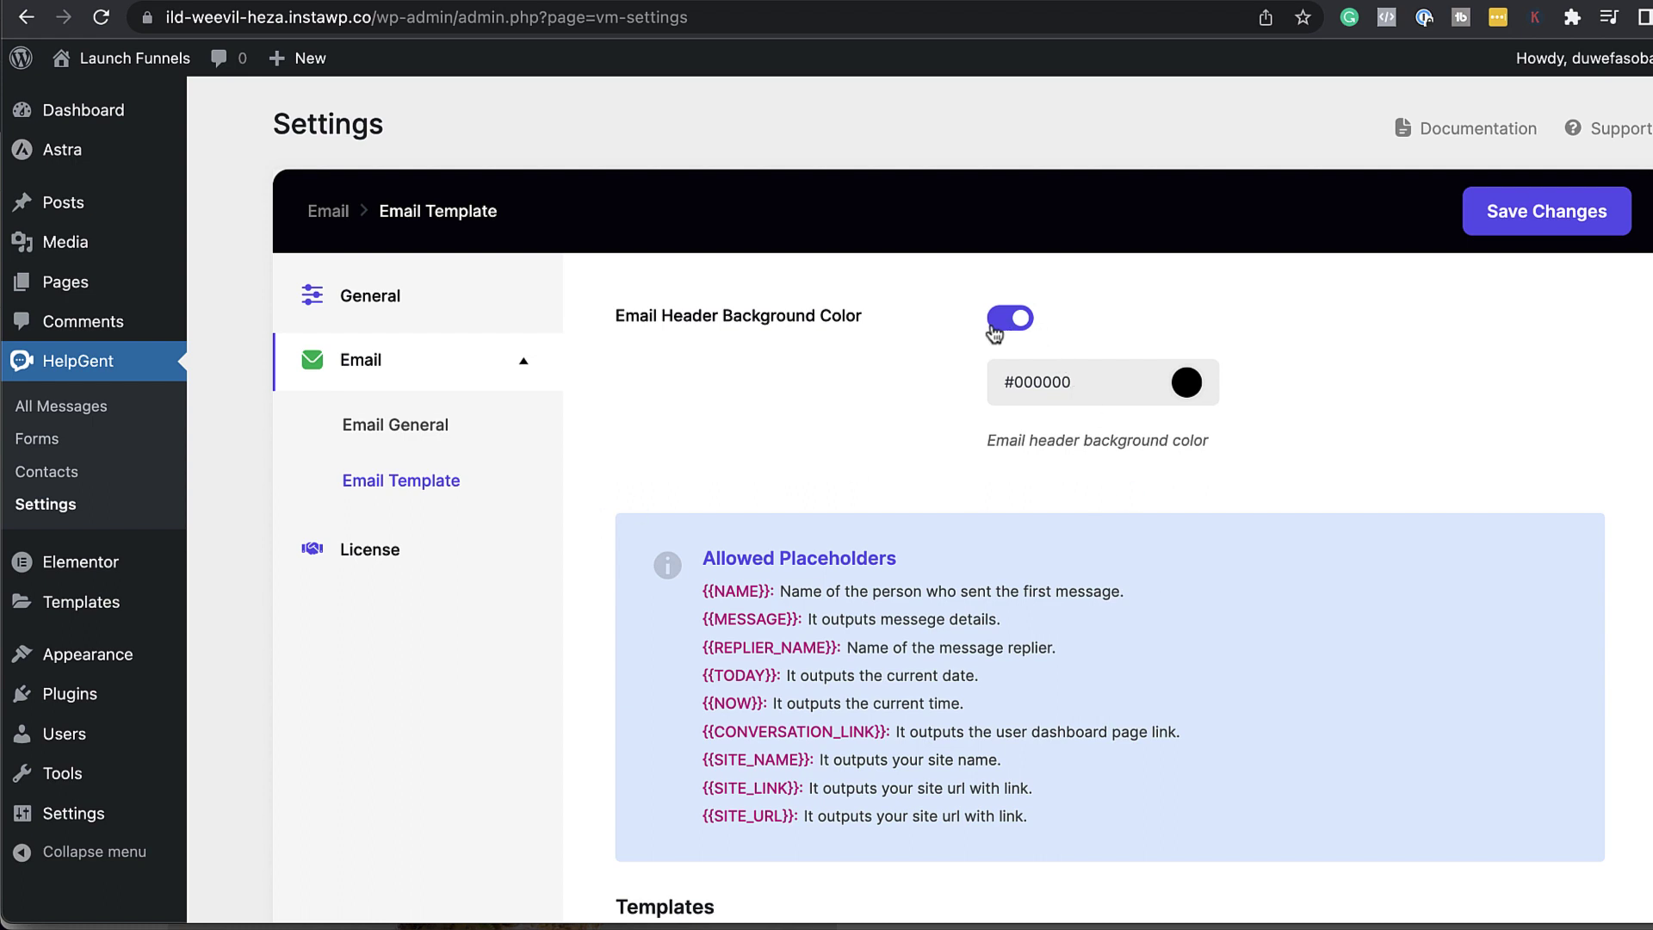
pyautogui.scroll(-4, 1145, 666)
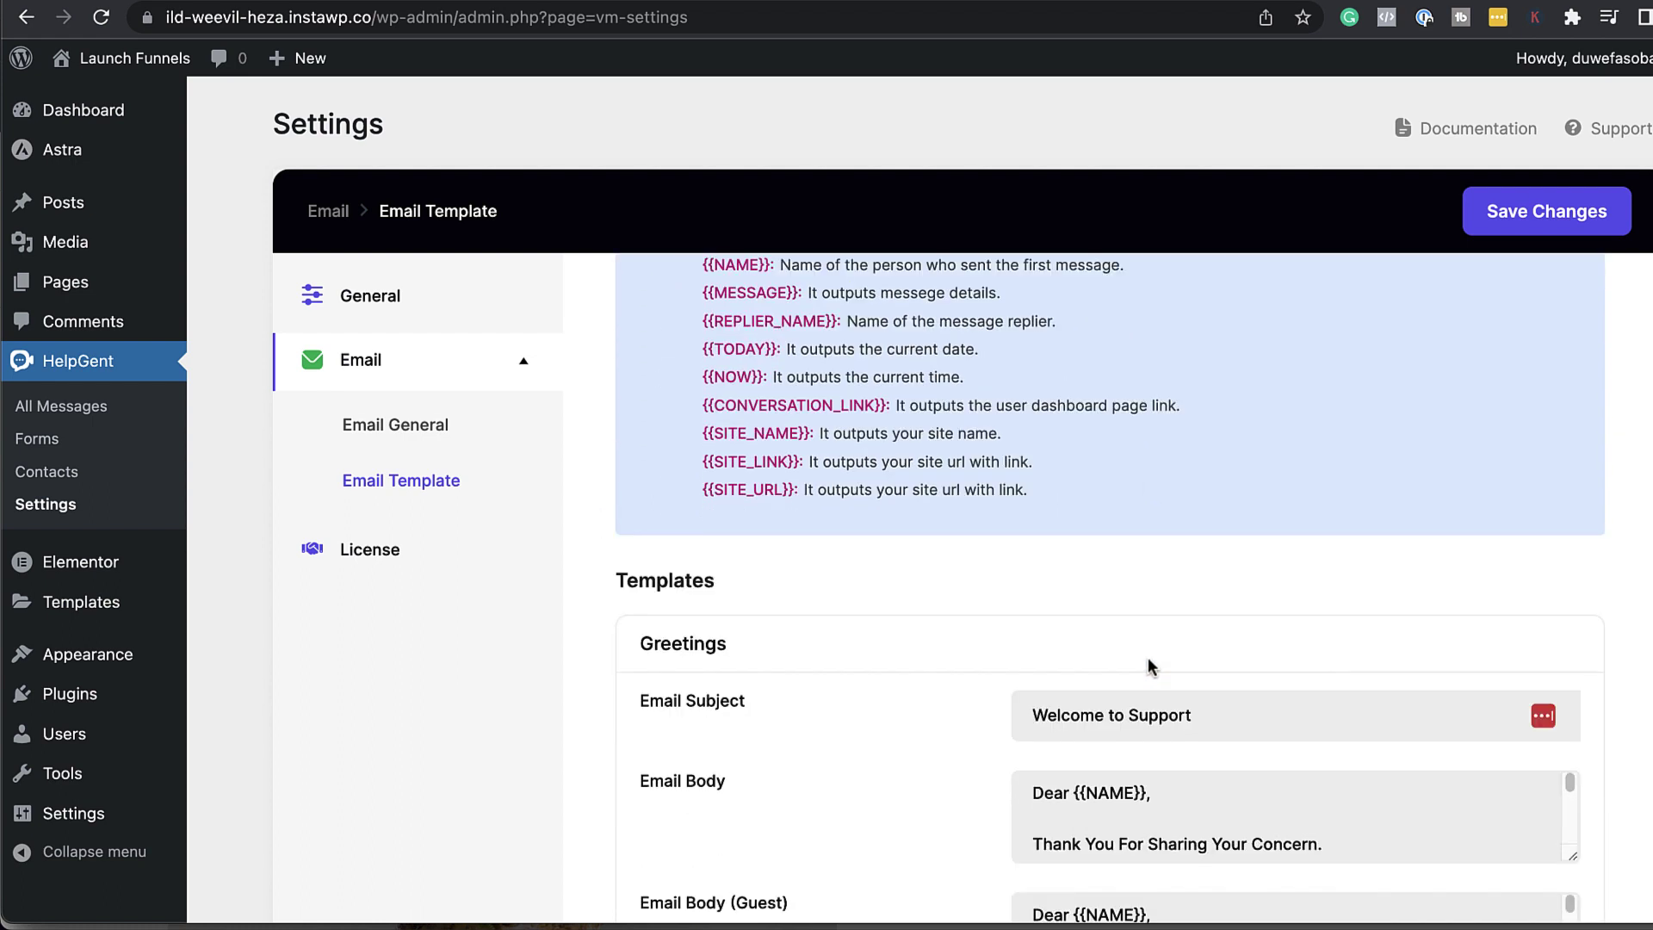
pyautogui.scroll(-3, 1211, 658)
pyautogui.scroll(3, 1212, 659)
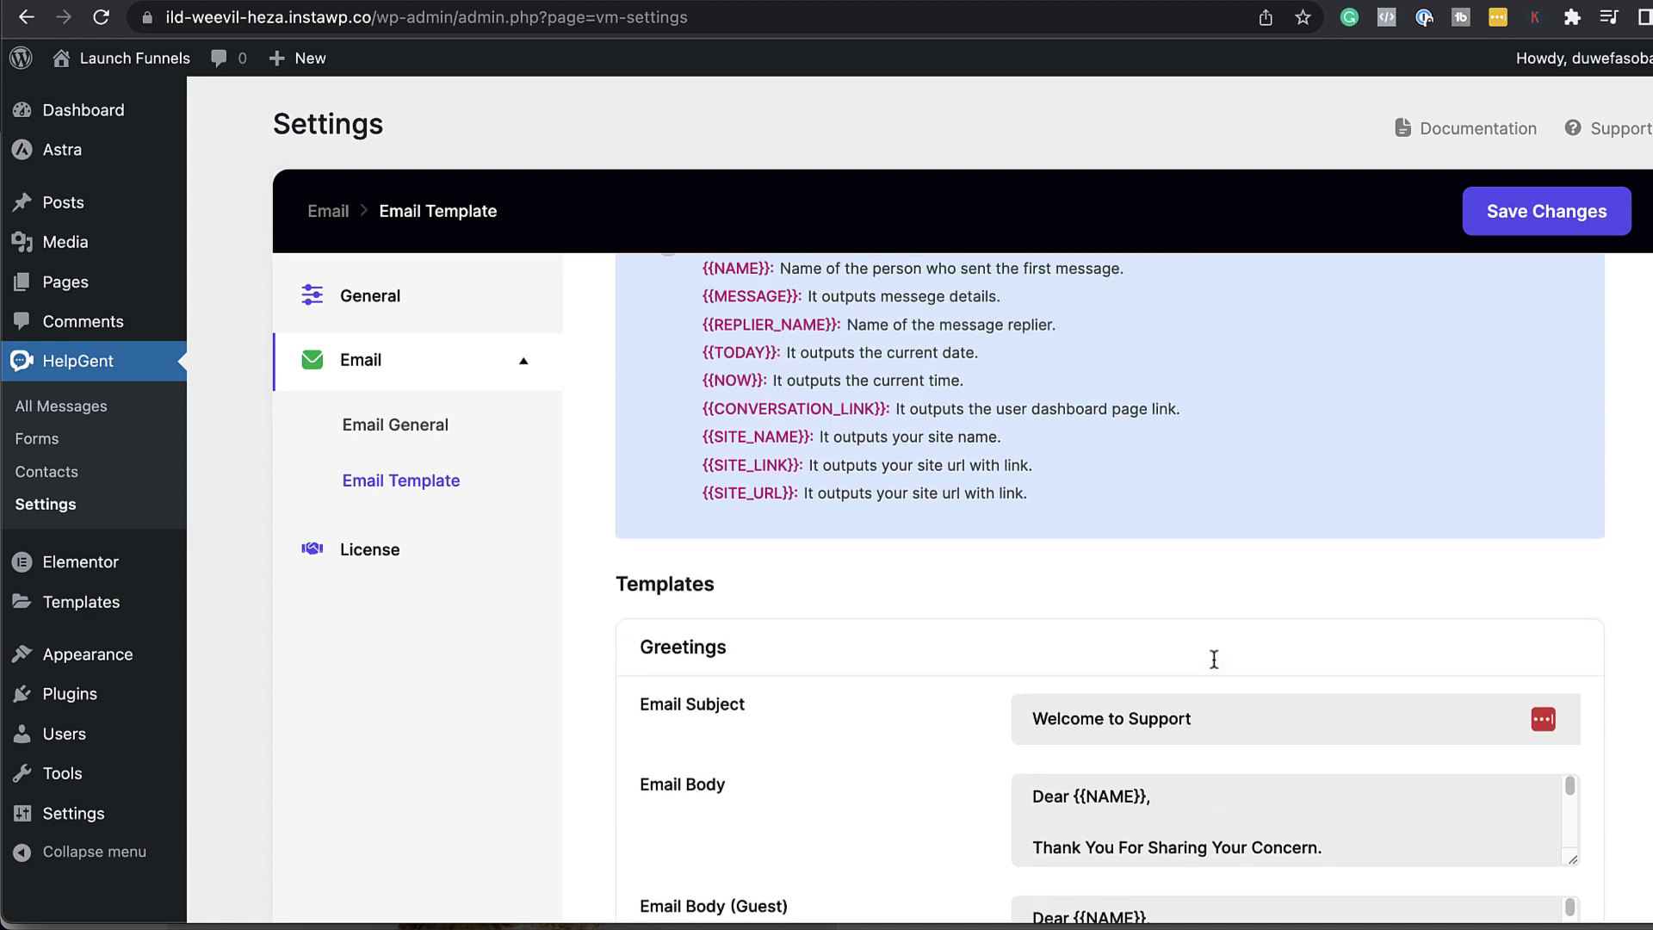
pyautogui.scroll(4, 1213, 659)
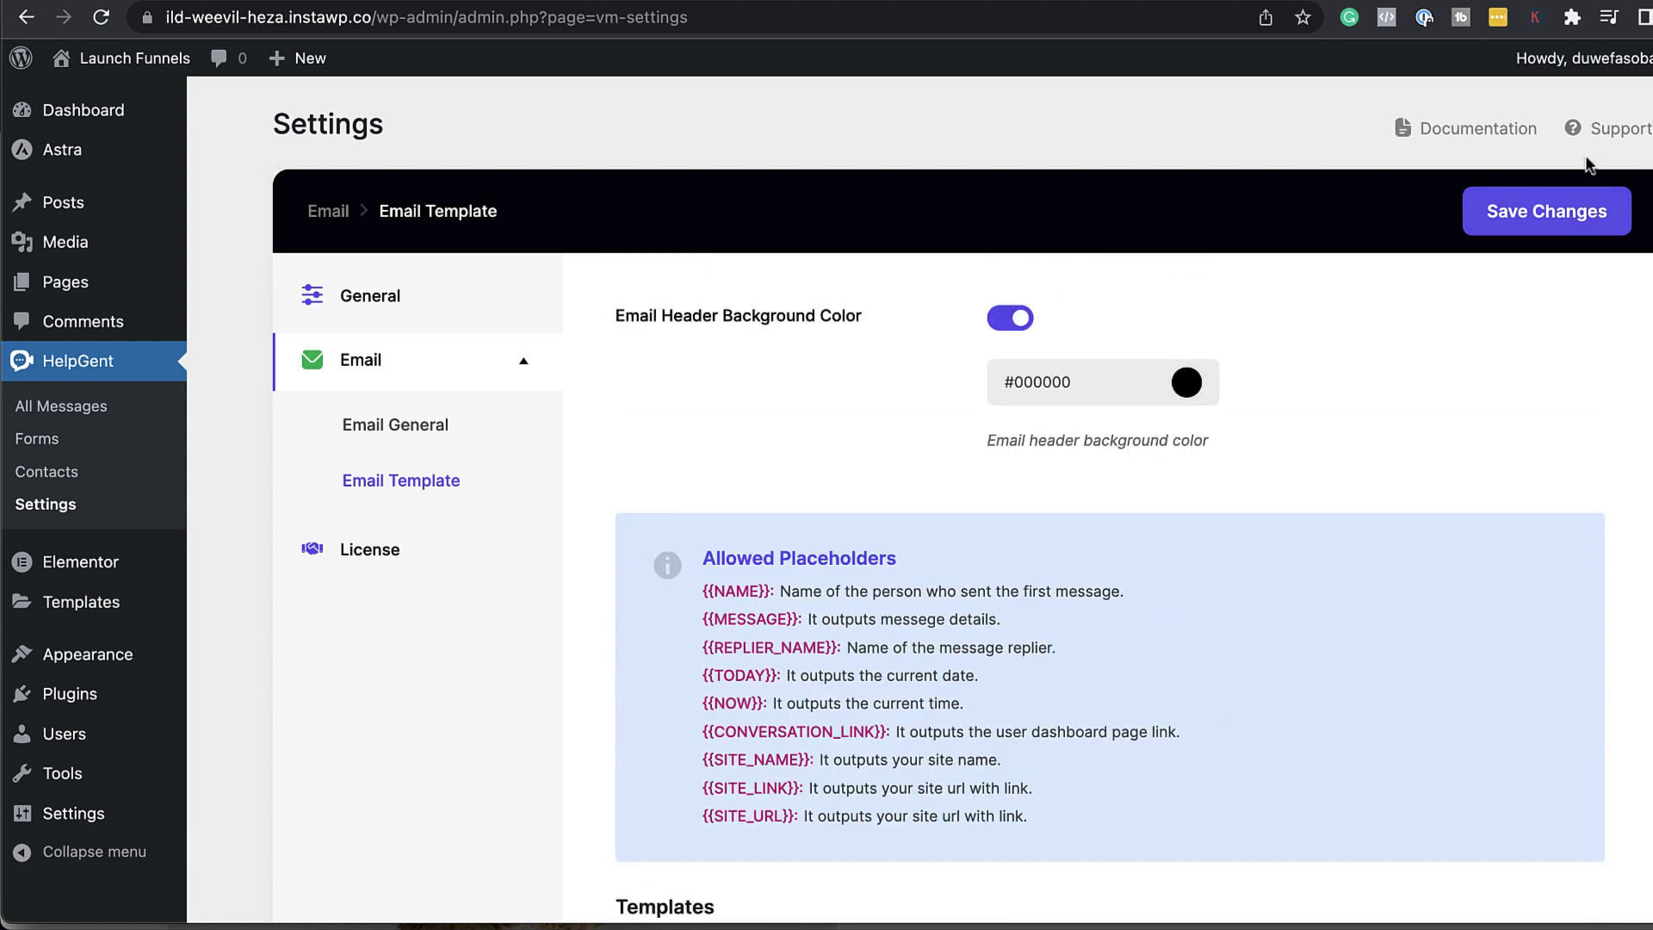
pyautogui.click(1544, 222)
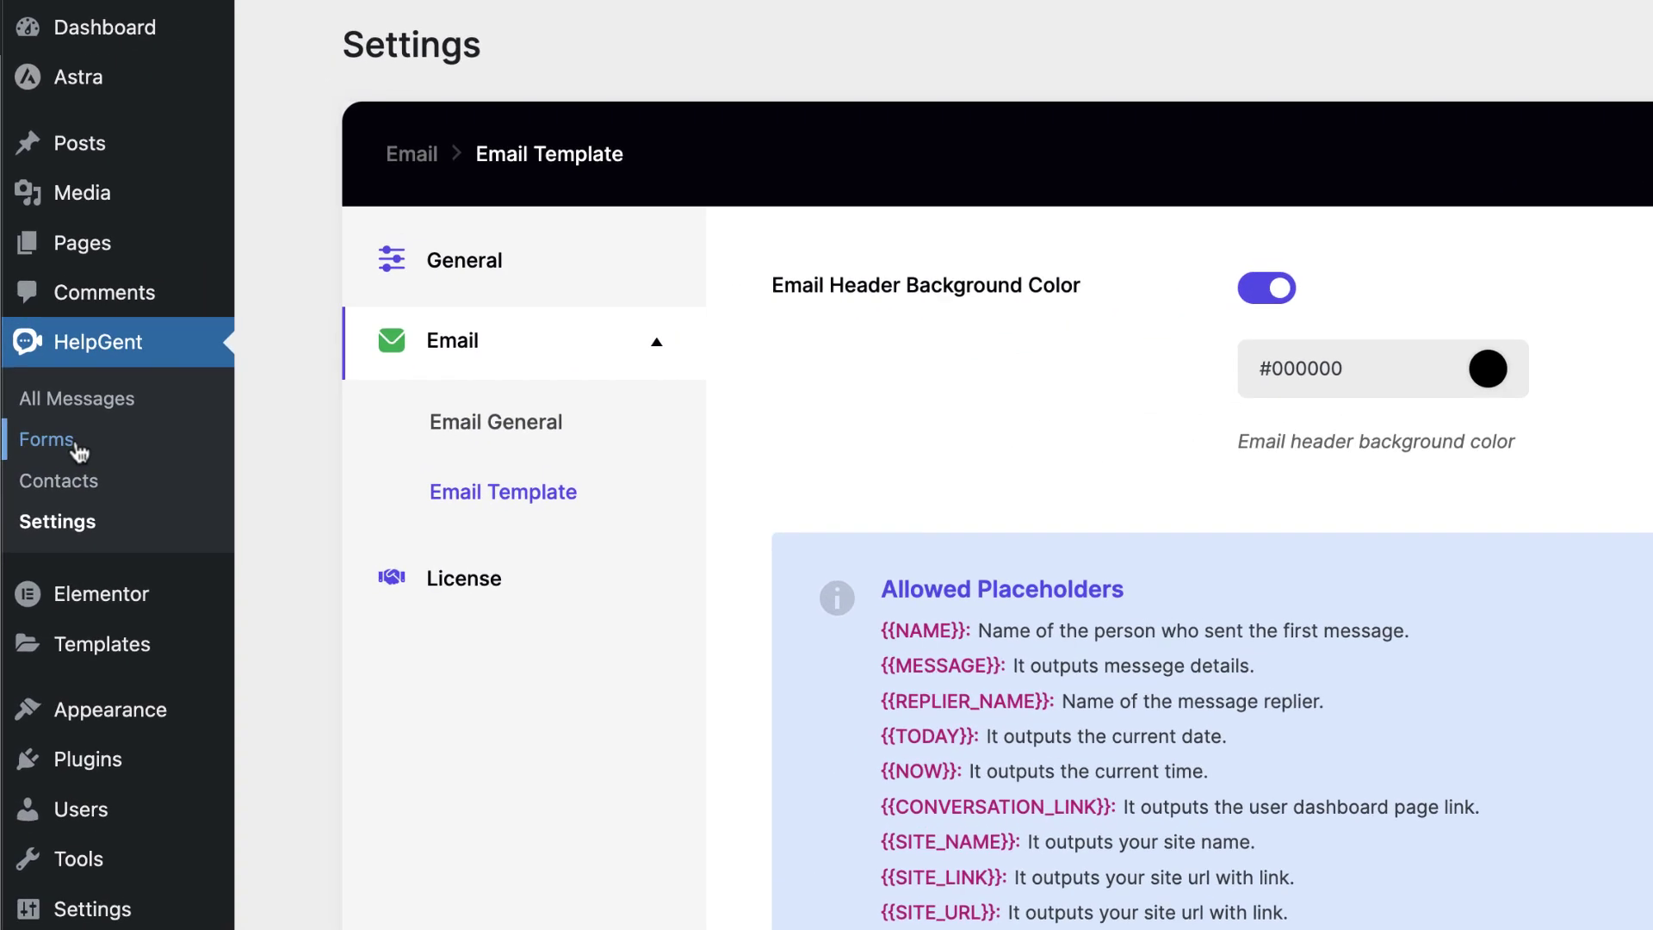
# Step: Create a new HelpGent form named 'Mak Support'
pyautogui.click(76, 446)
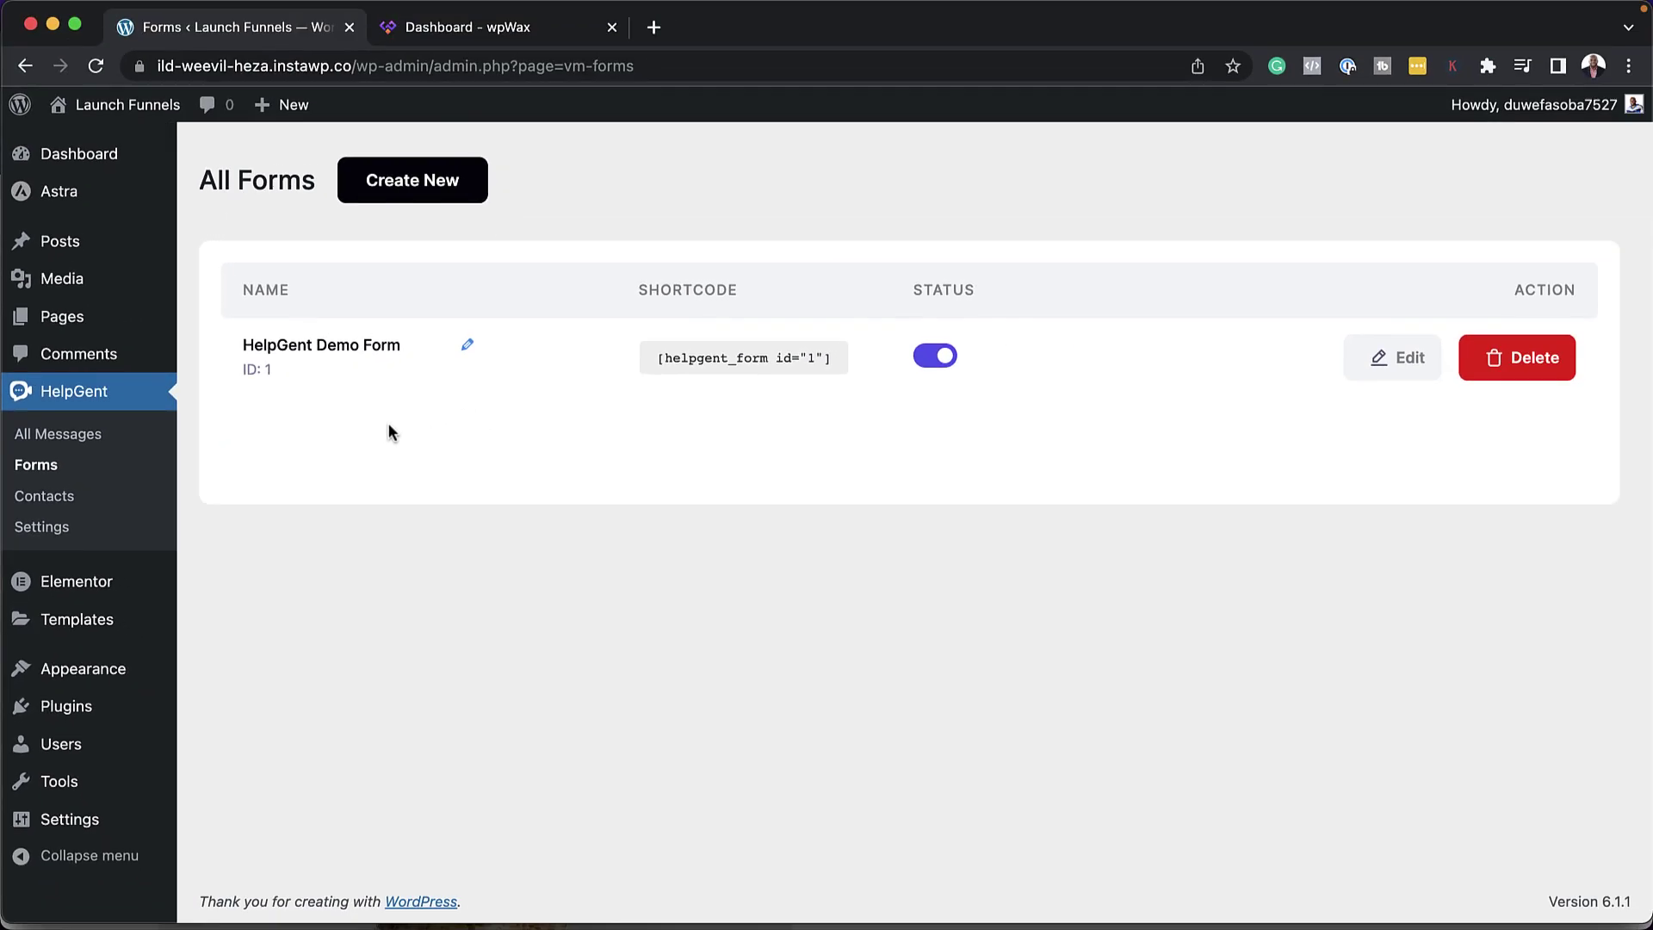
pyautogui.click(420, 183)
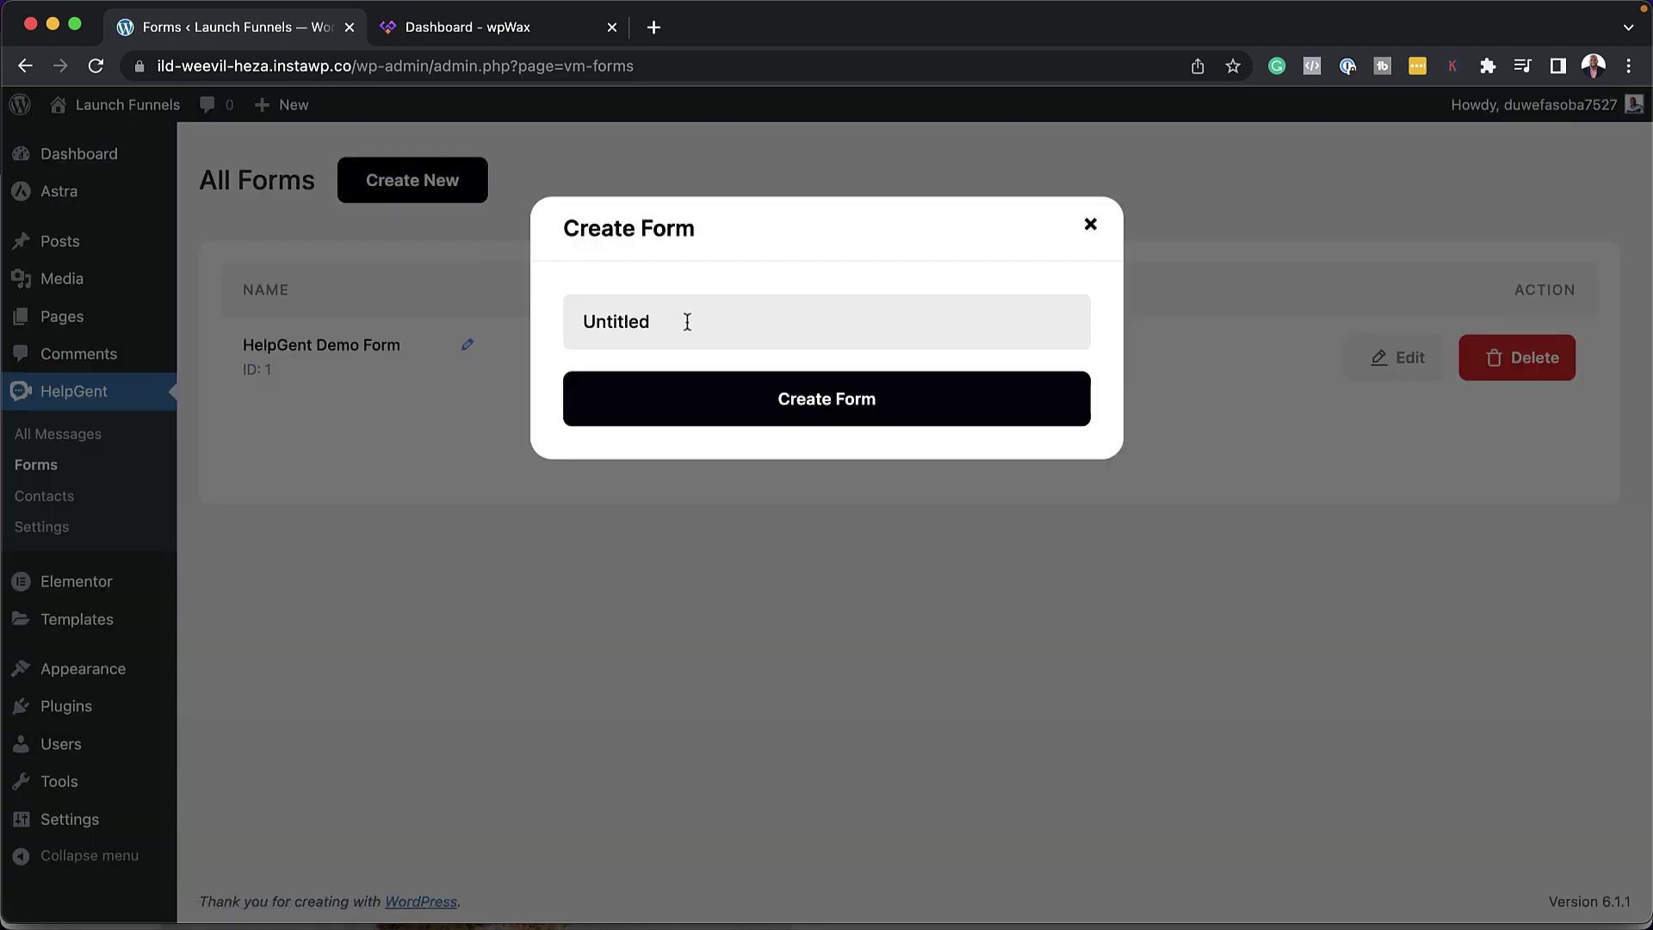
pyautogui.moveTo(654, 320); pyautogui.dragTo(523, 317)
pyautogui.write('Mak')
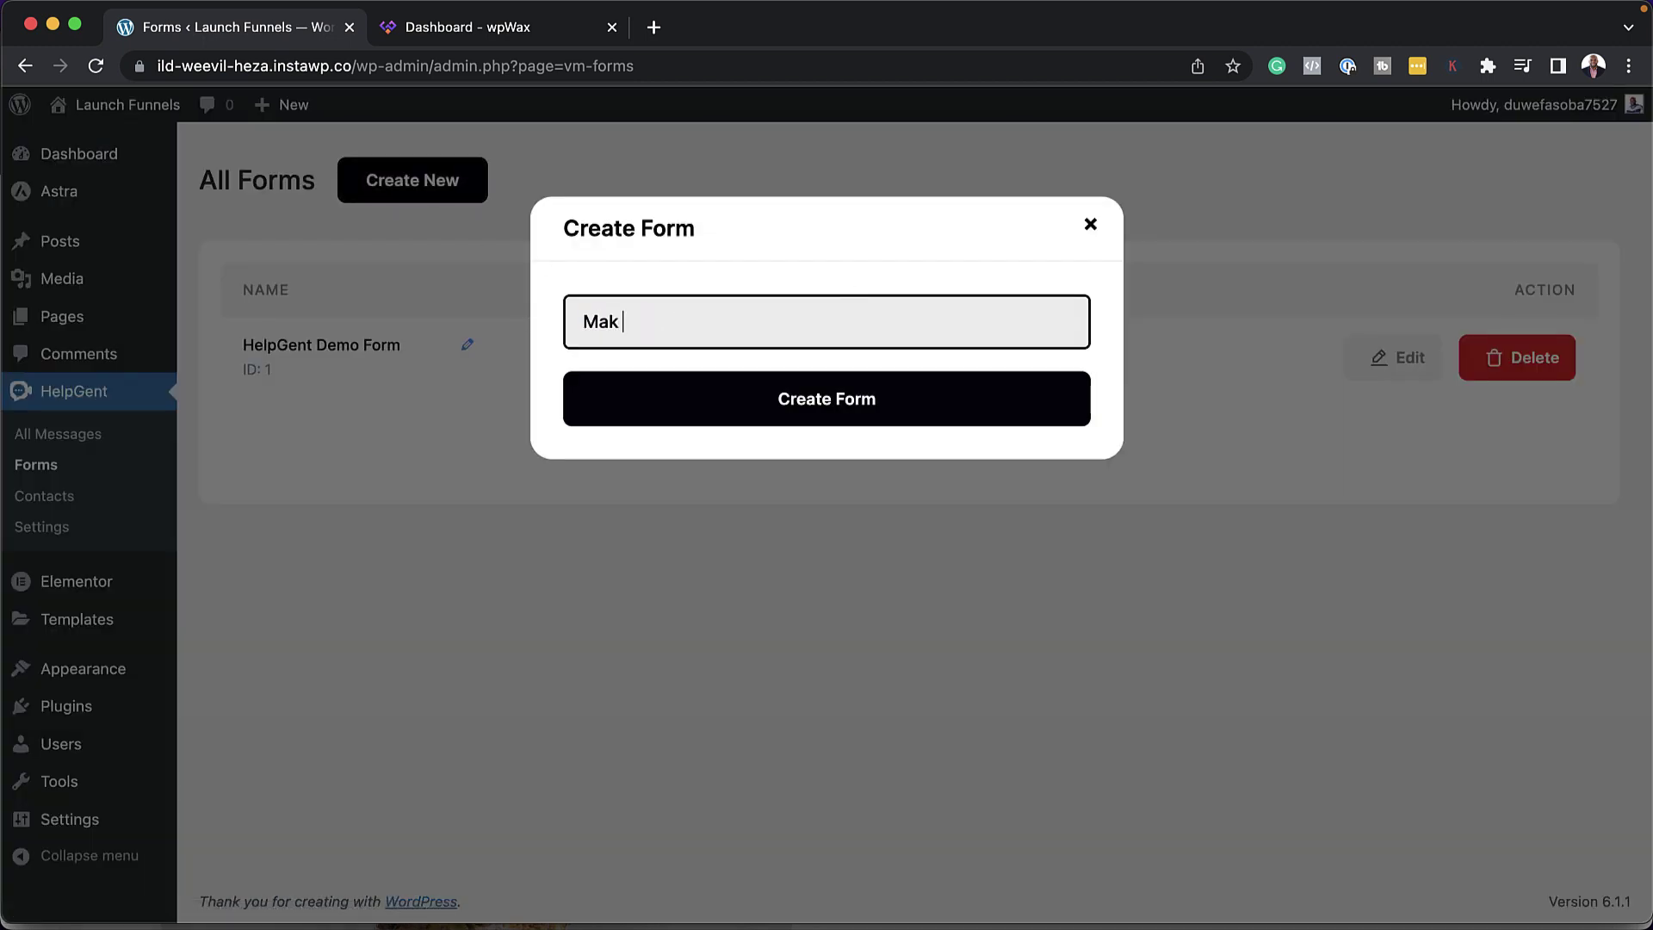
pyautogui.write(' Support')
pyautogui.click(872, 401)
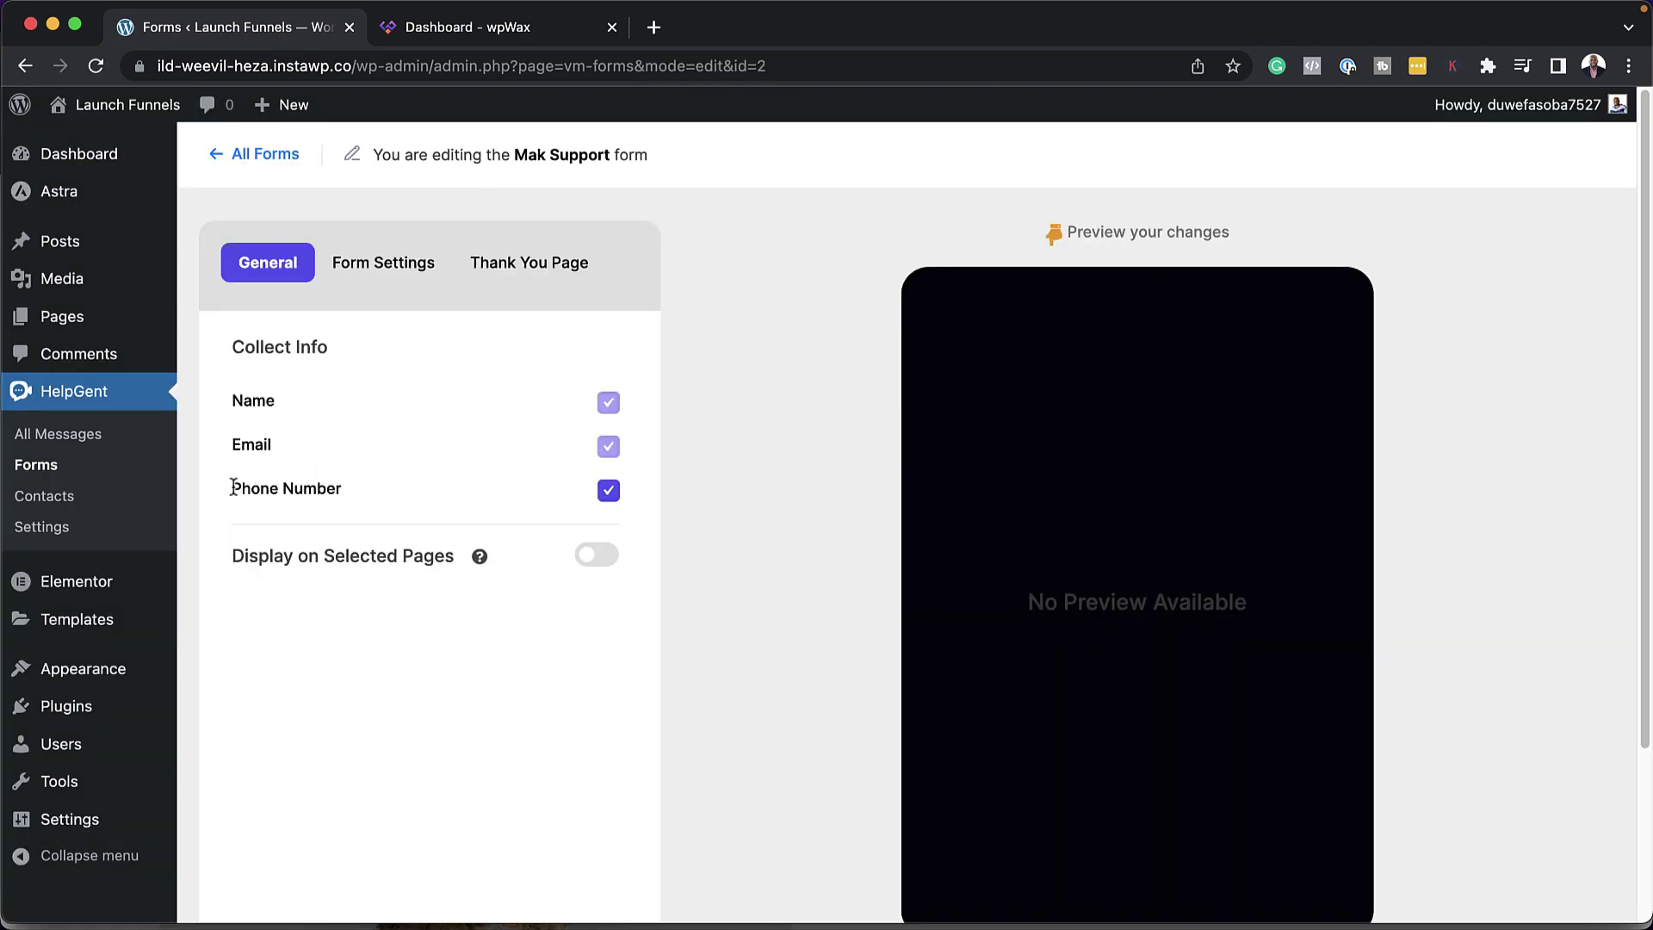
# Step: Stop the form from collecting the visitor's phone number
pyautogui.moveTo(233, 487); pyautogui.dragTo(341, 485)
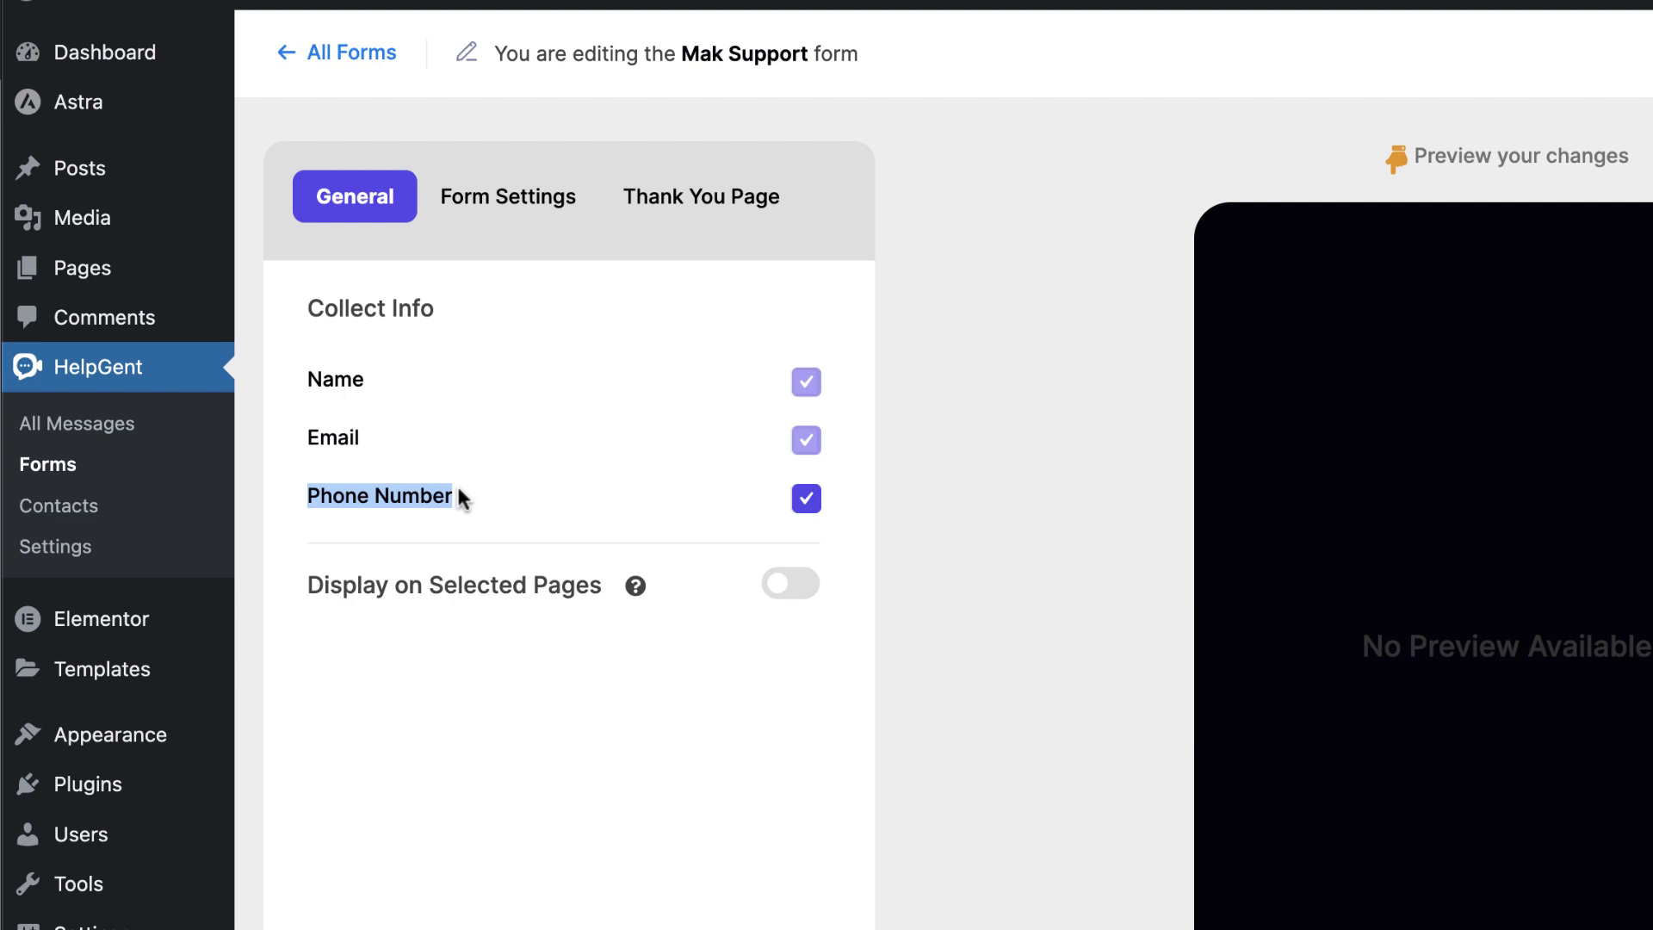
pyautogui.click(806, 500)
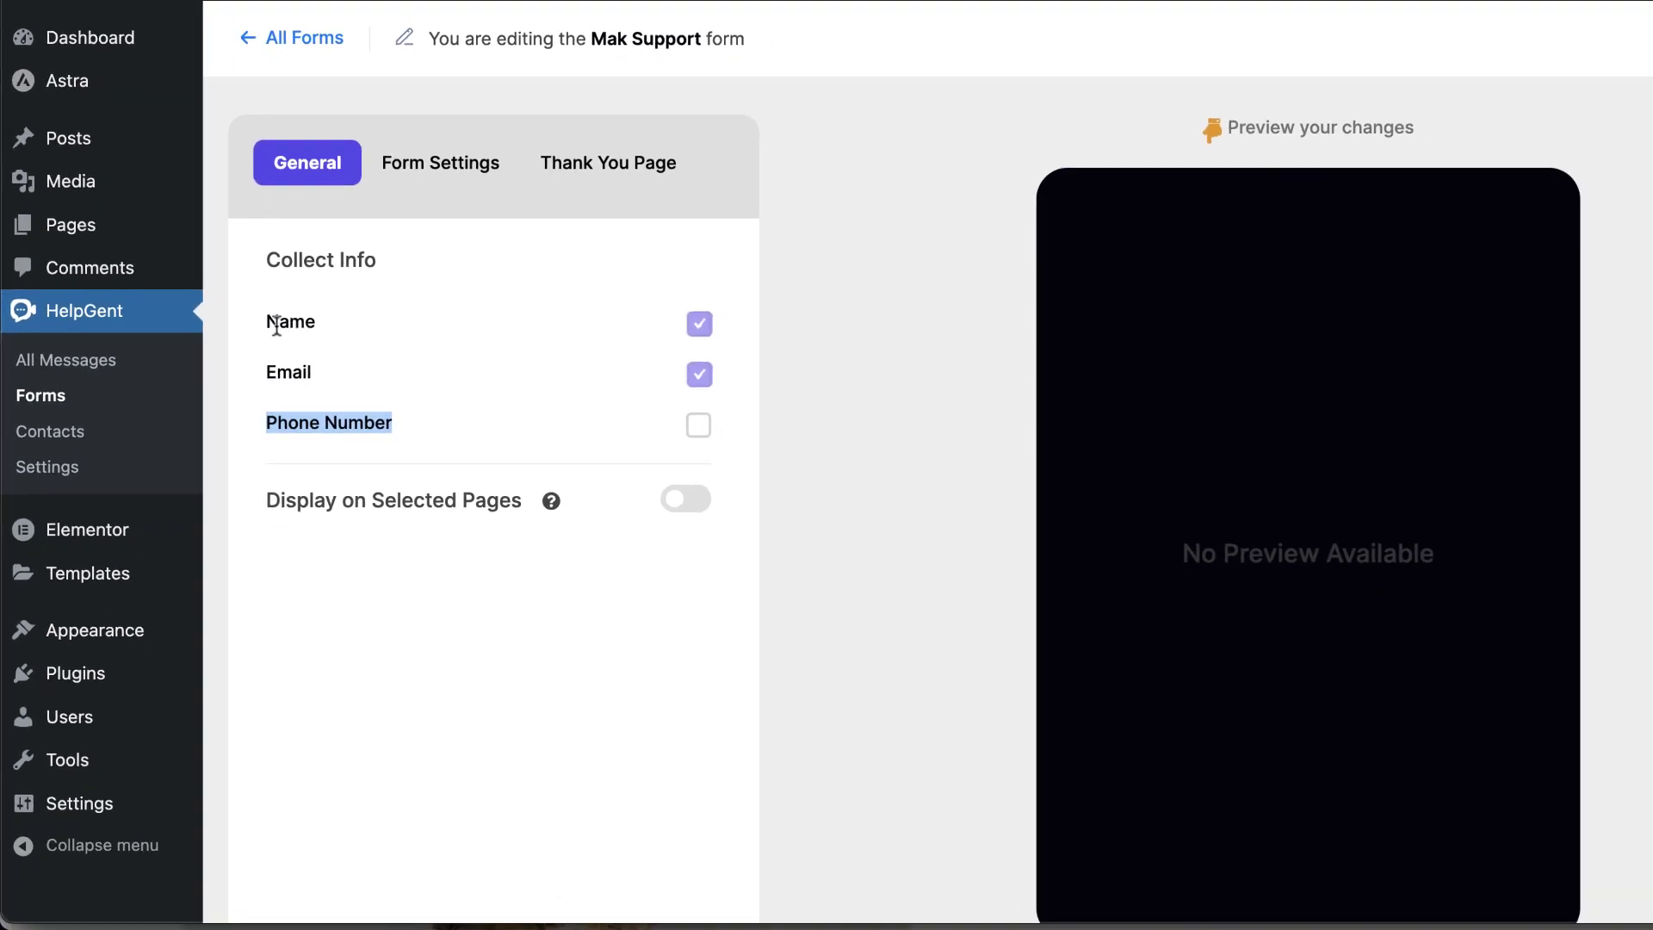
pyautogui.click(459, 420)
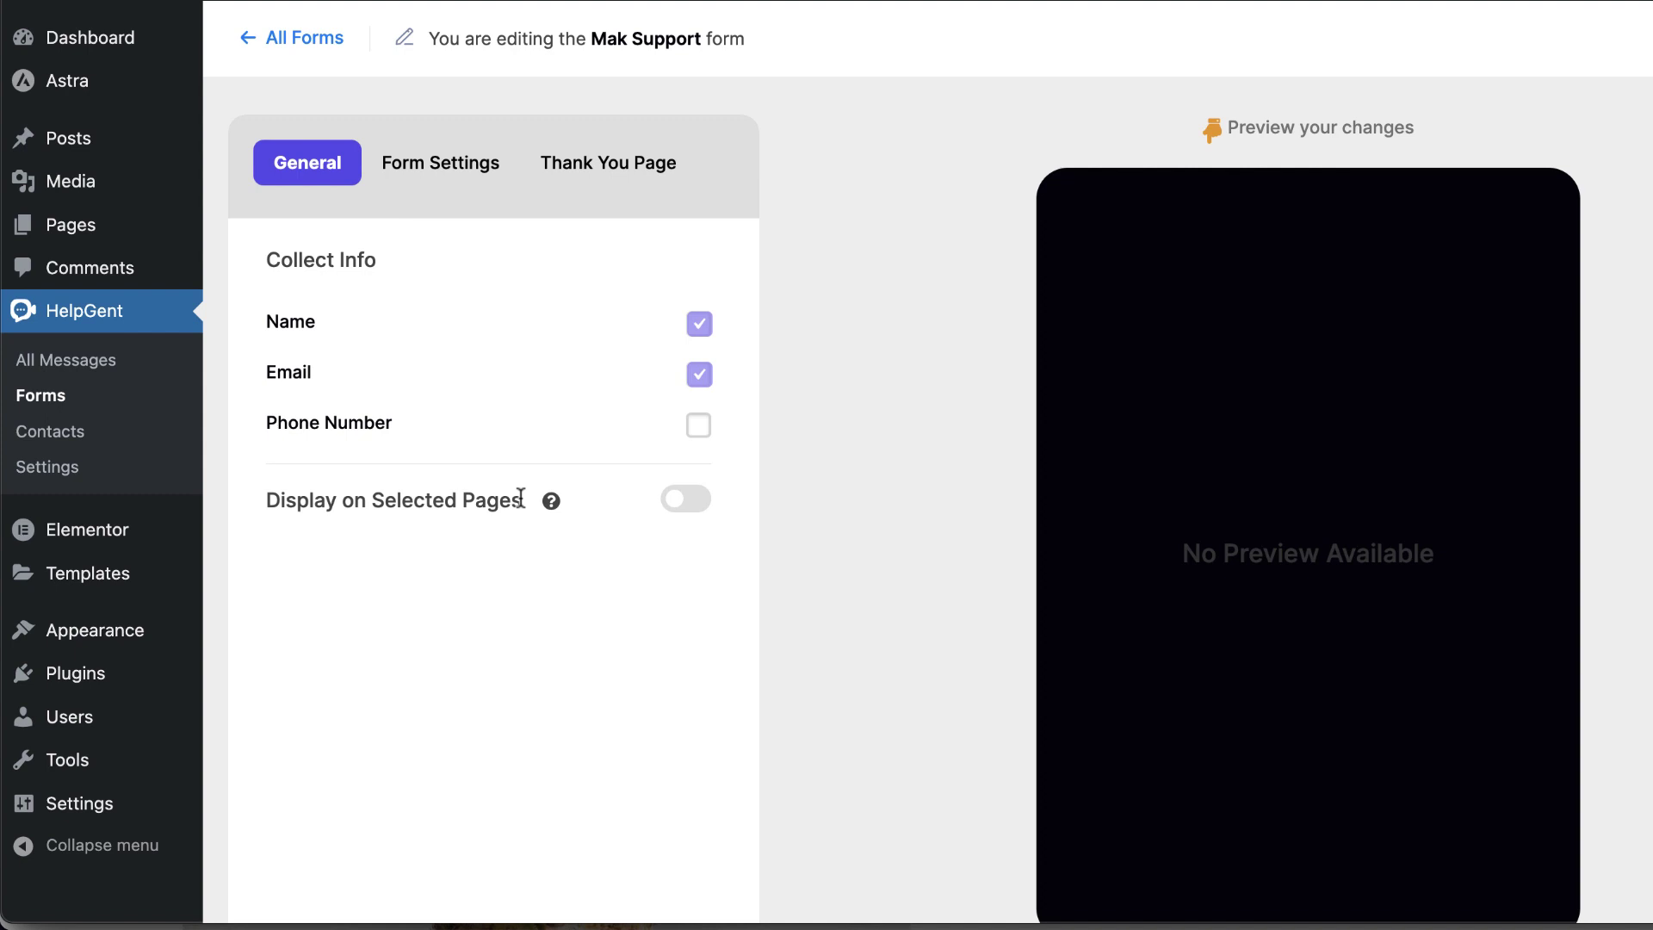
# Step: Enable Display on Selected Pages and choose the Contact page
pyautogui.click(698, 500)
pyautogui.click(517, 562)
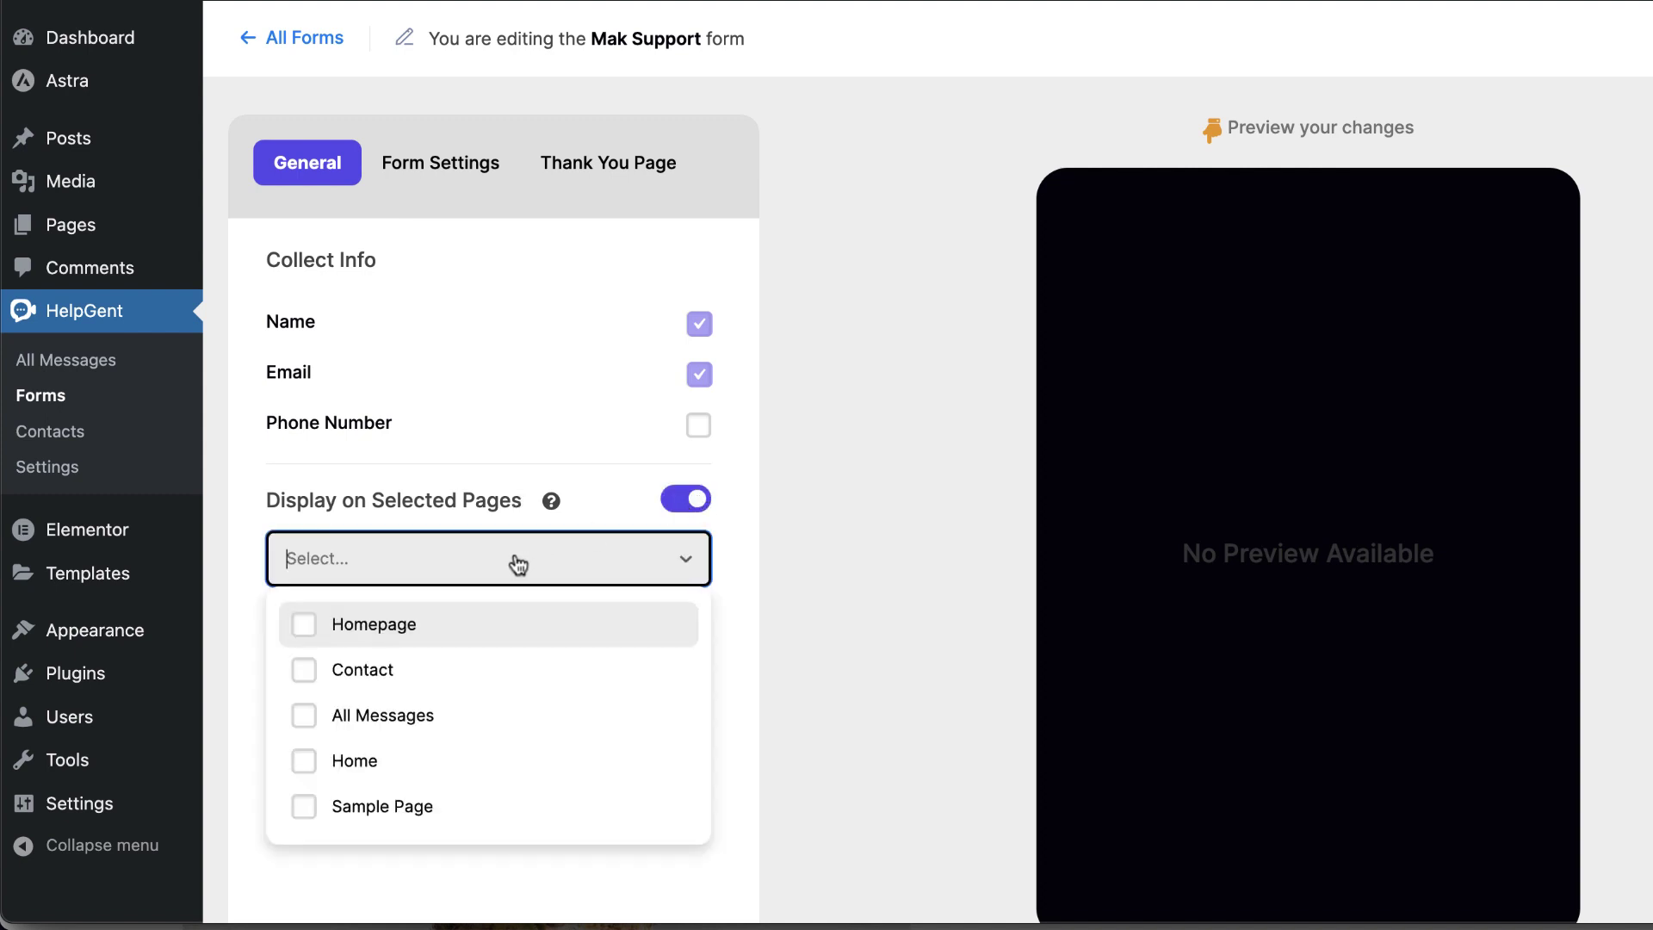
pyautogui.click(452, 672)
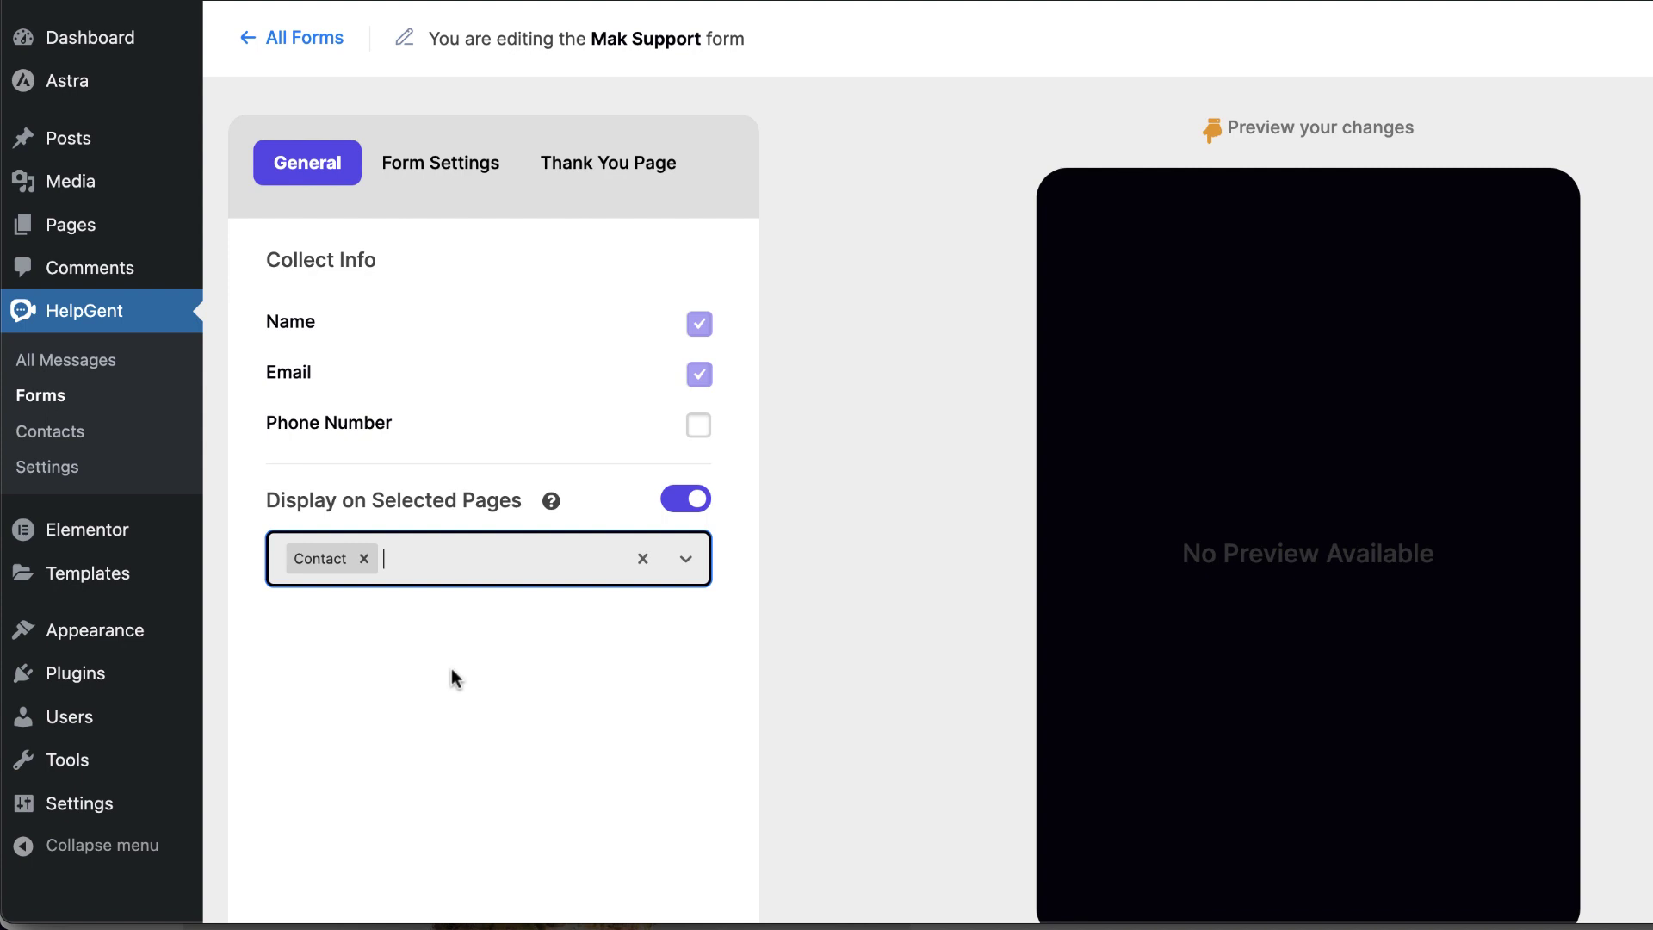
# Step: In Form Settings, try Theme Two, then revert the form to Theme One
pyautogui.click(476, 179)
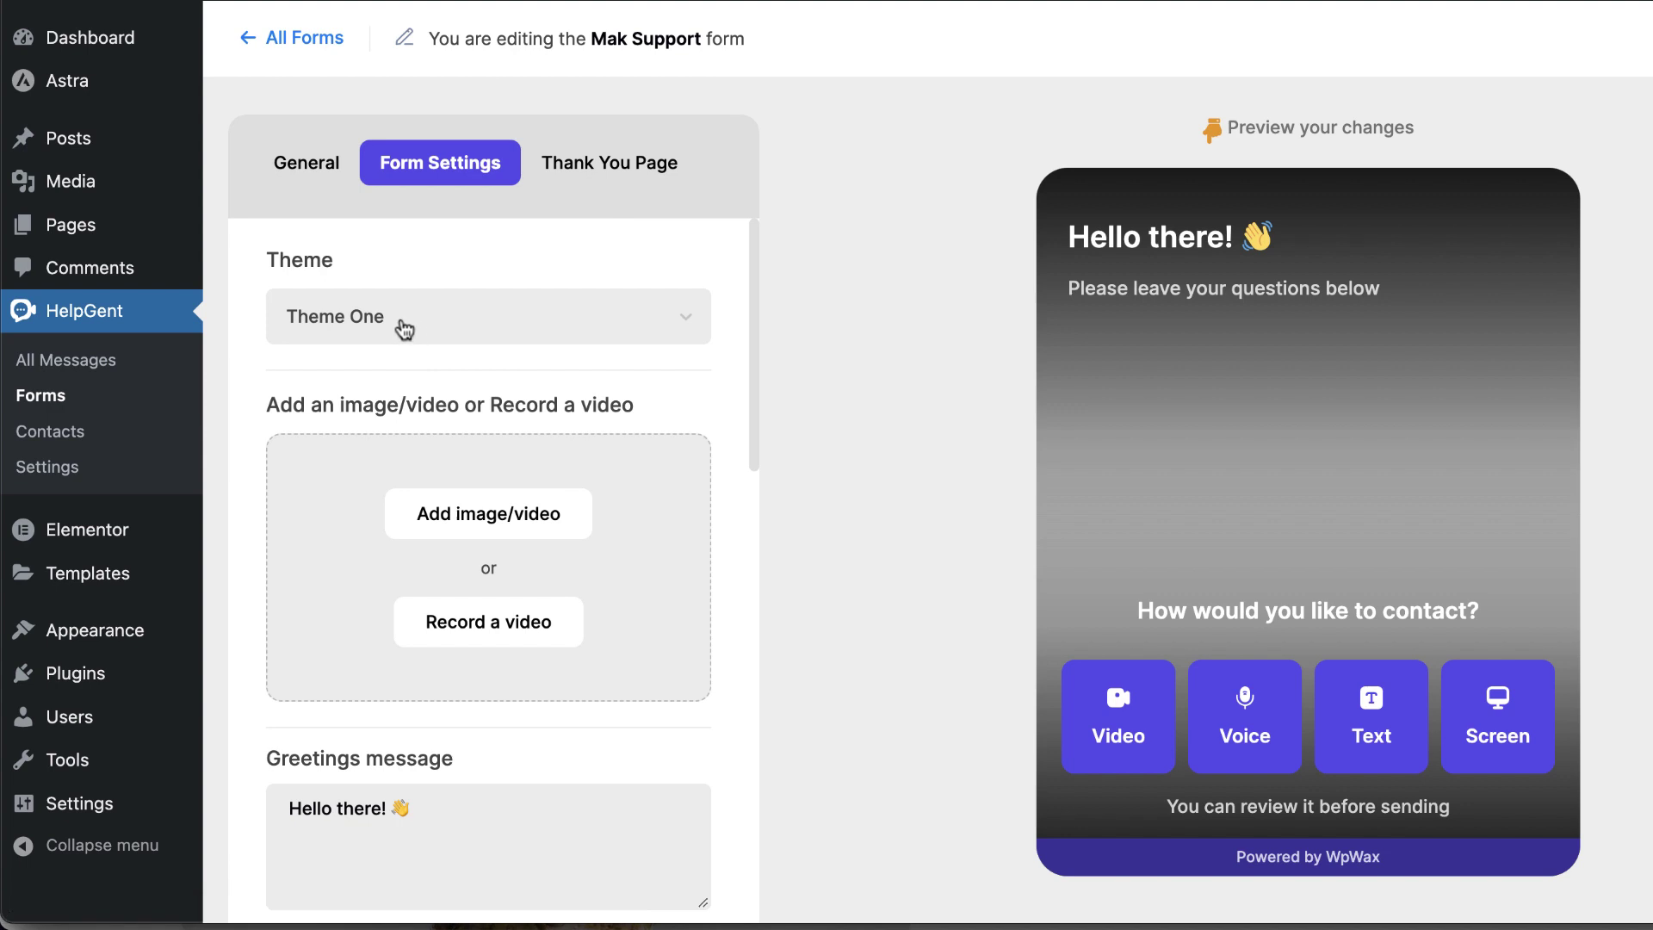
pyautogui.click(506, 320)
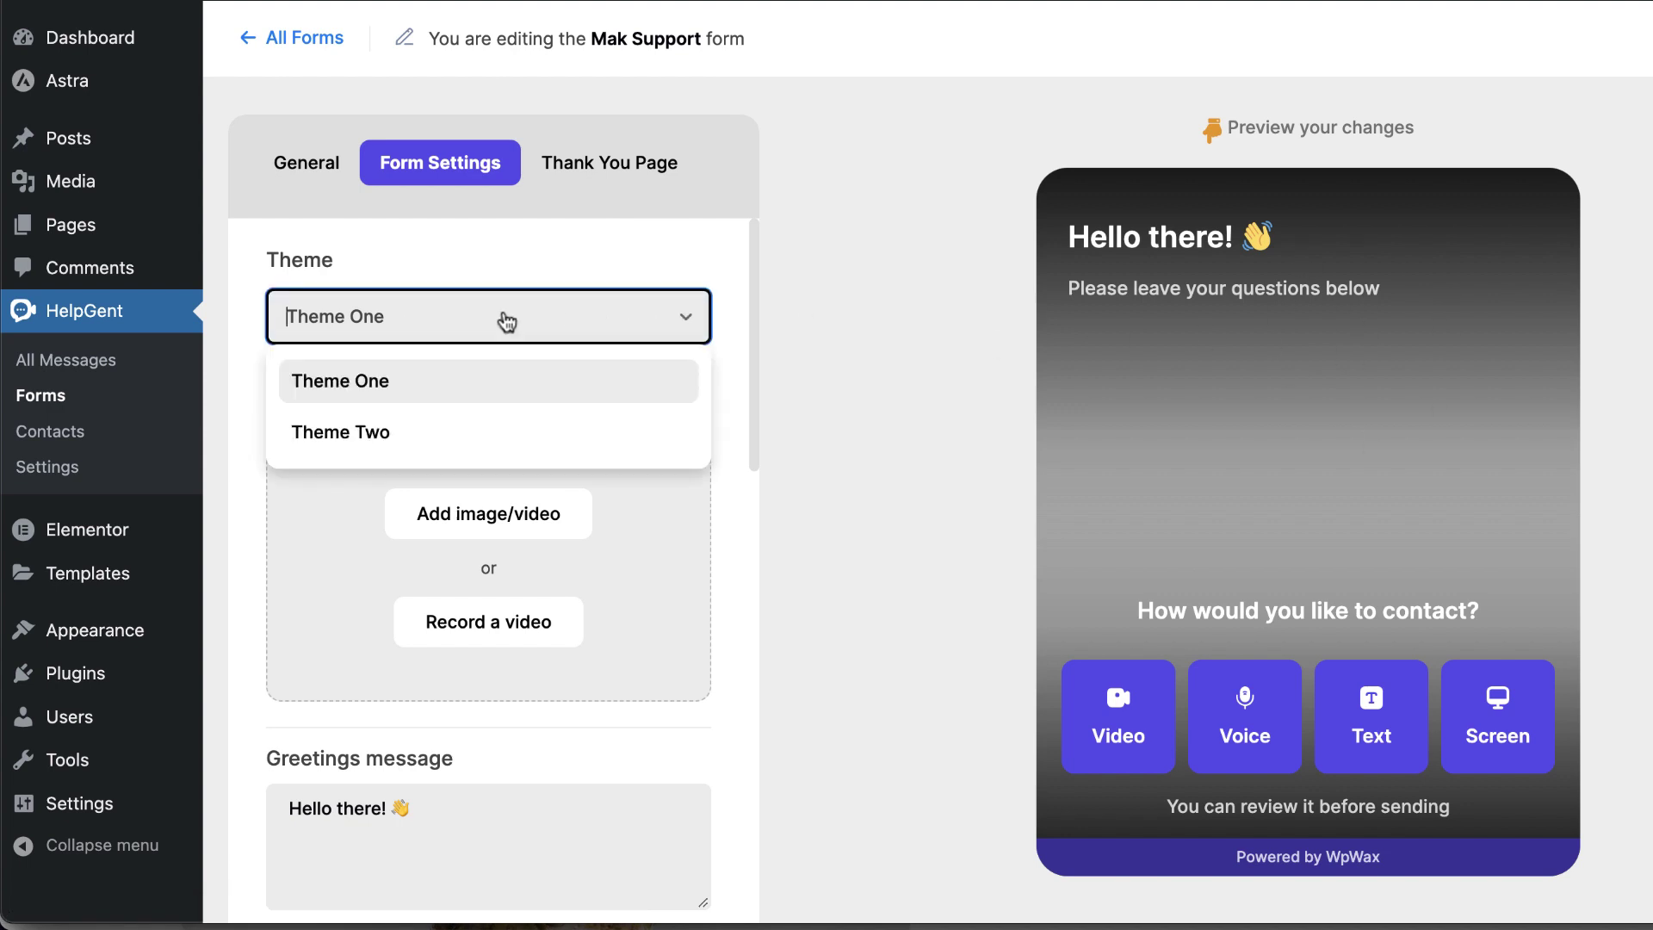
pyautogui.click(450, 449)
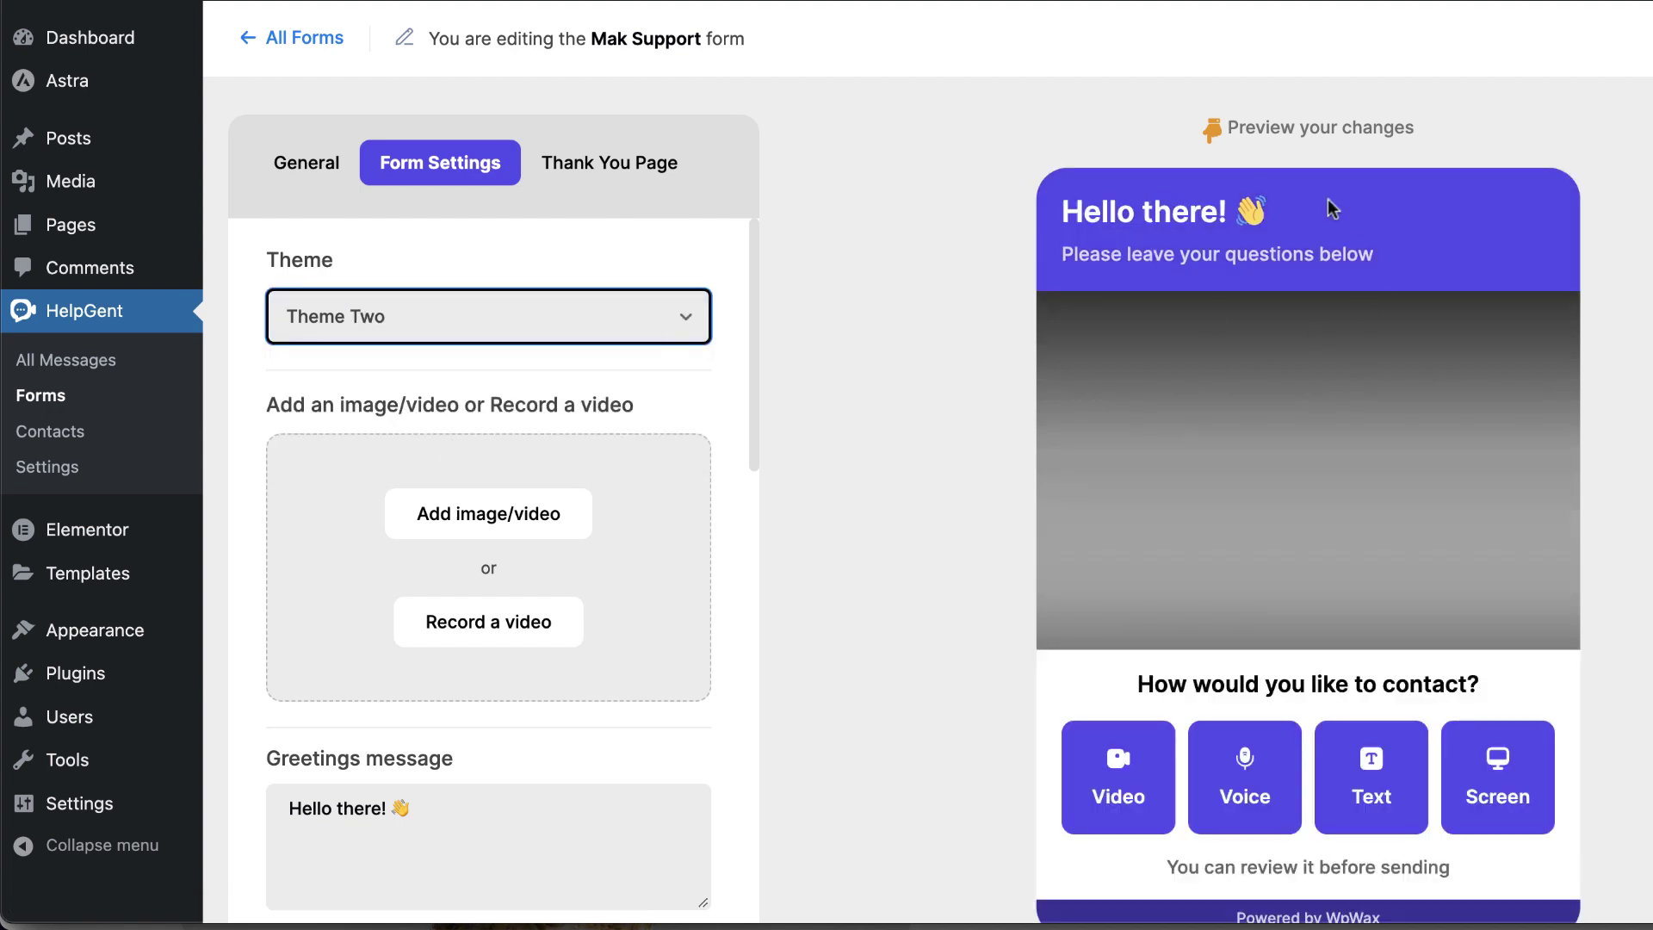
pyautogui.click(425, 339)
pyautogui.click(423, 381)
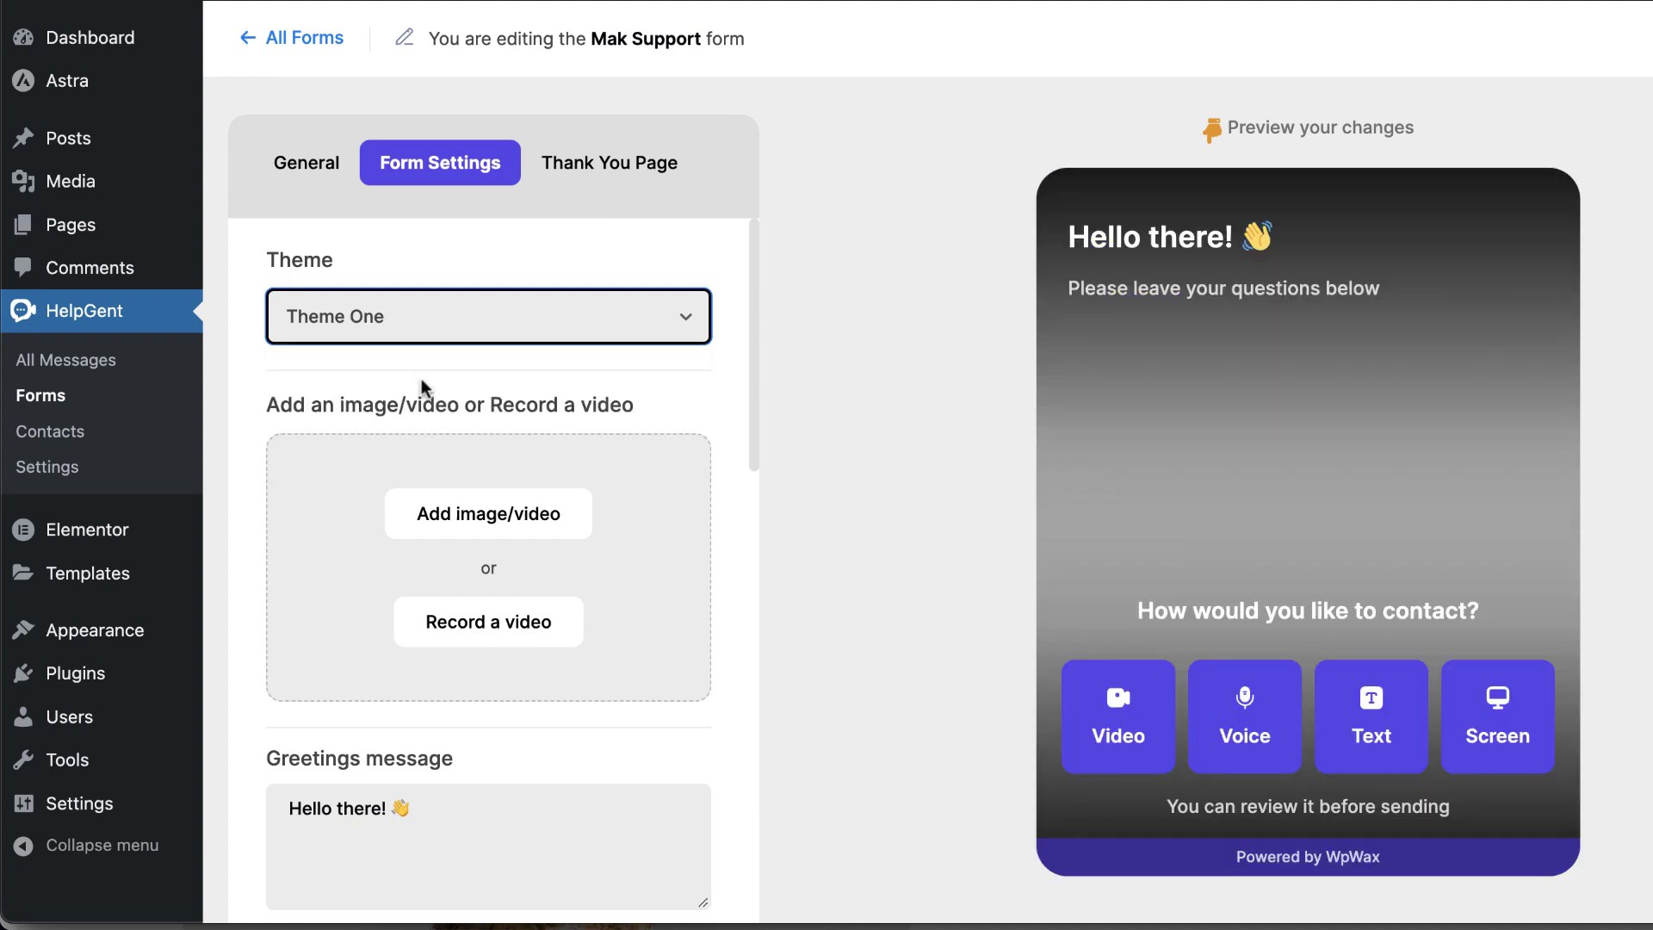
# Step: Toggle the Screen reply option off and back on, keeping all four reply types
pyautogui.scroll(-3, 672, 536)
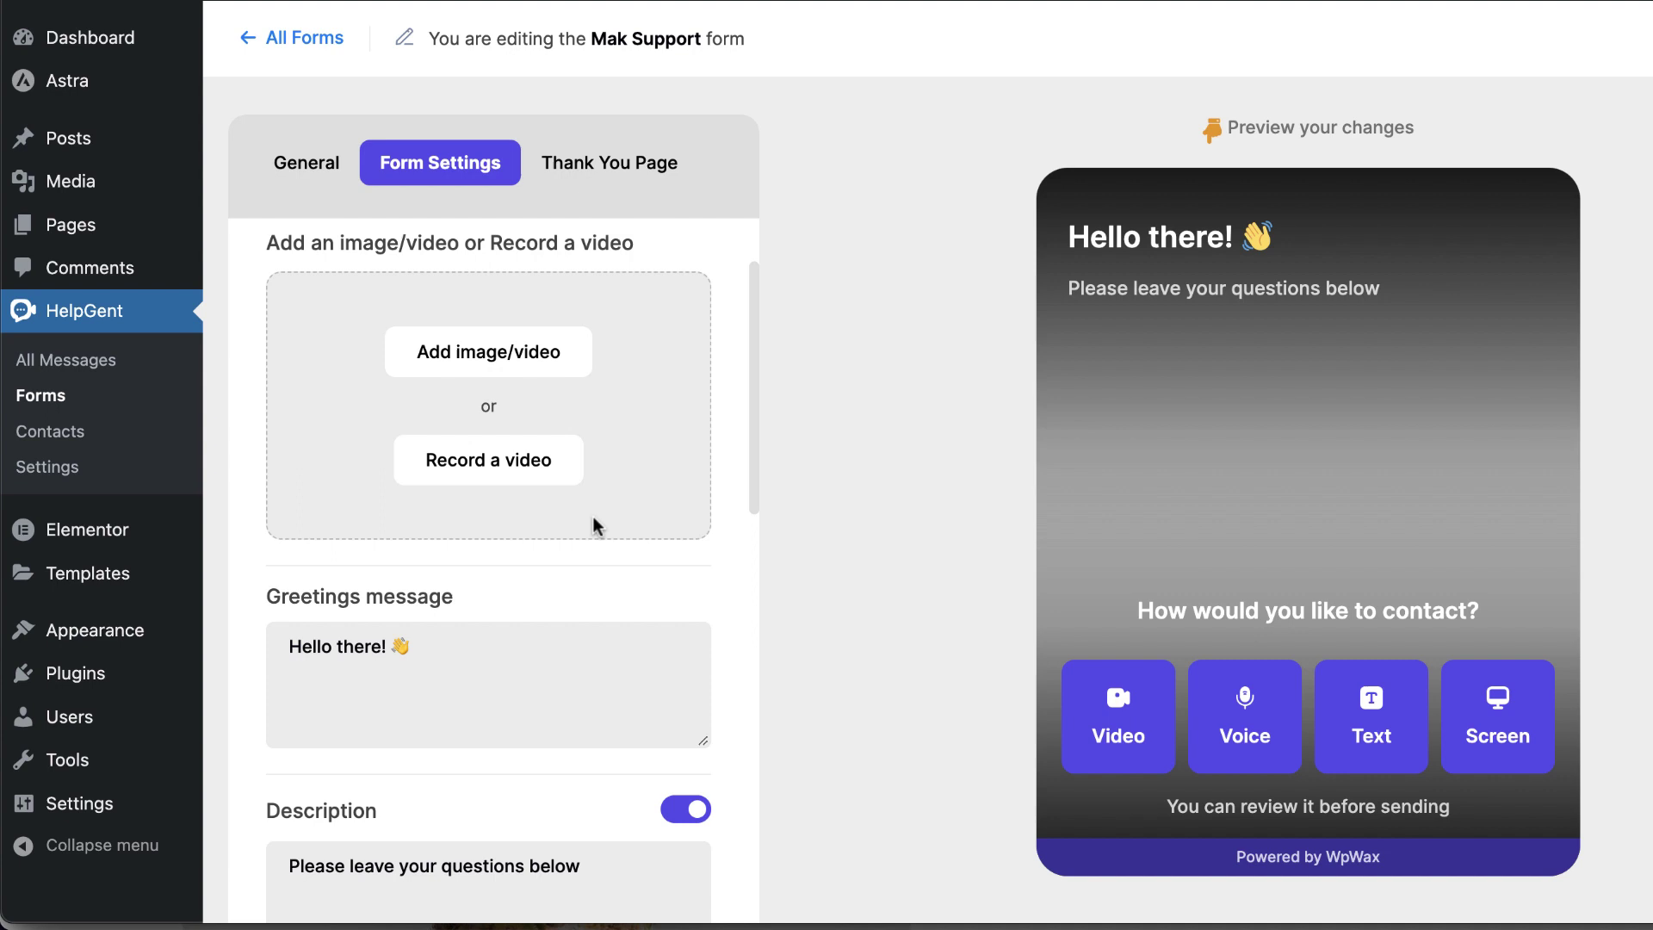
pyautogui.scroll(-4, 593, 525)
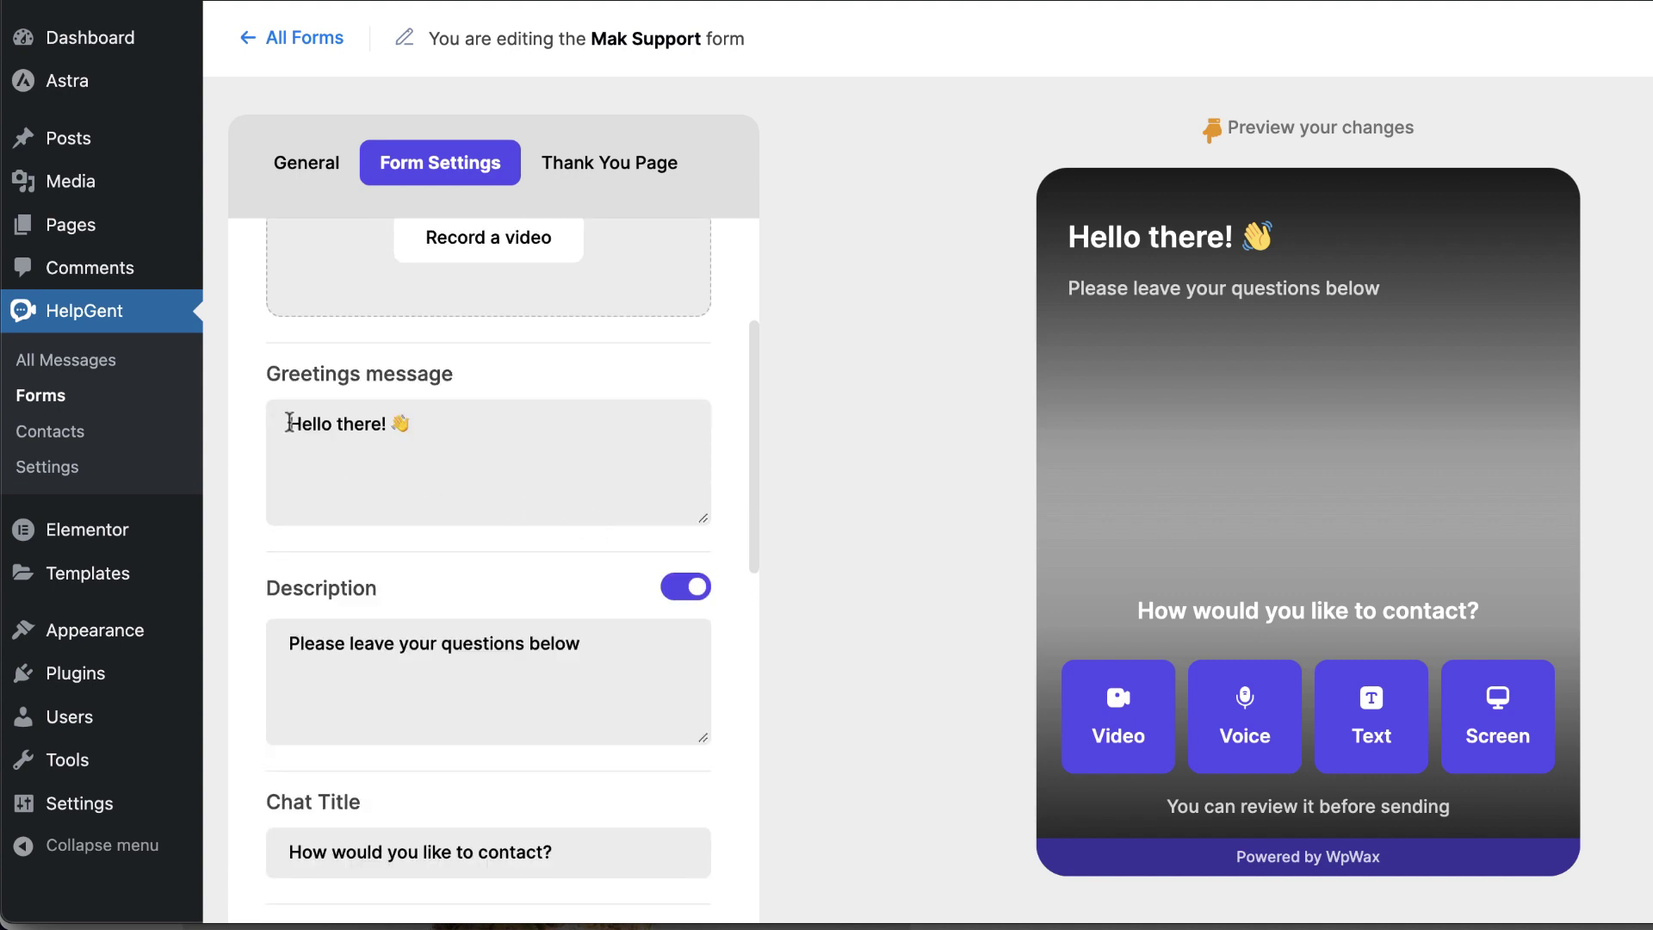
pyautogui.moveTo(289, 422); pyautogui.dragTo(407, 435)
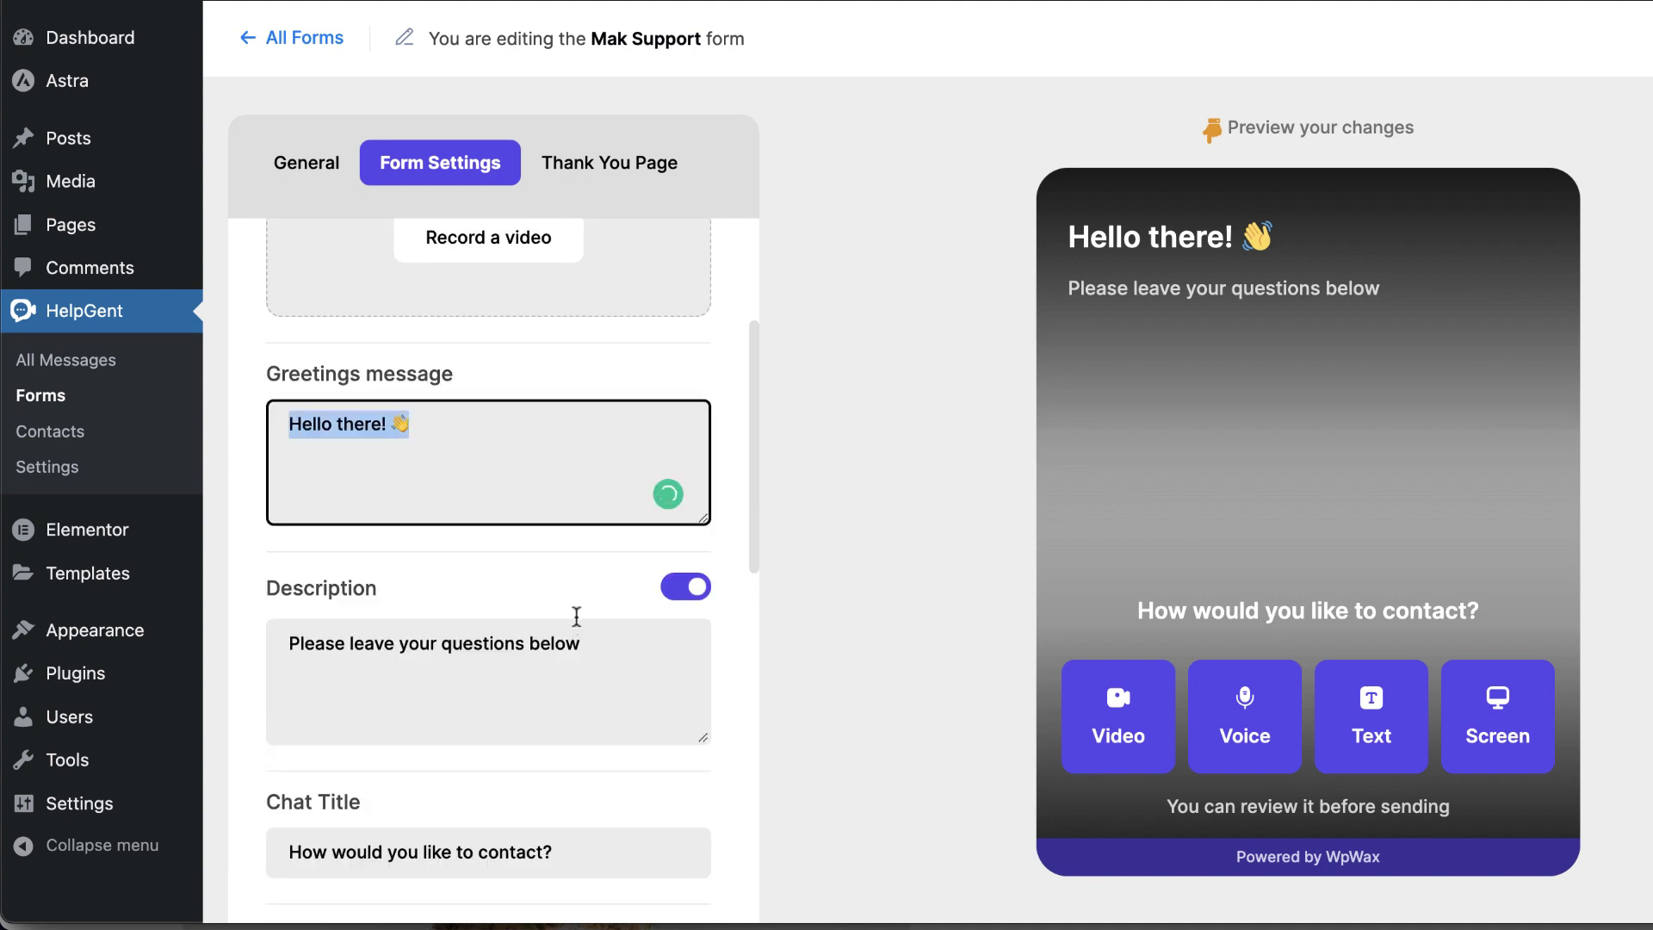
pyautogui.scroll(-8, 577, 617)
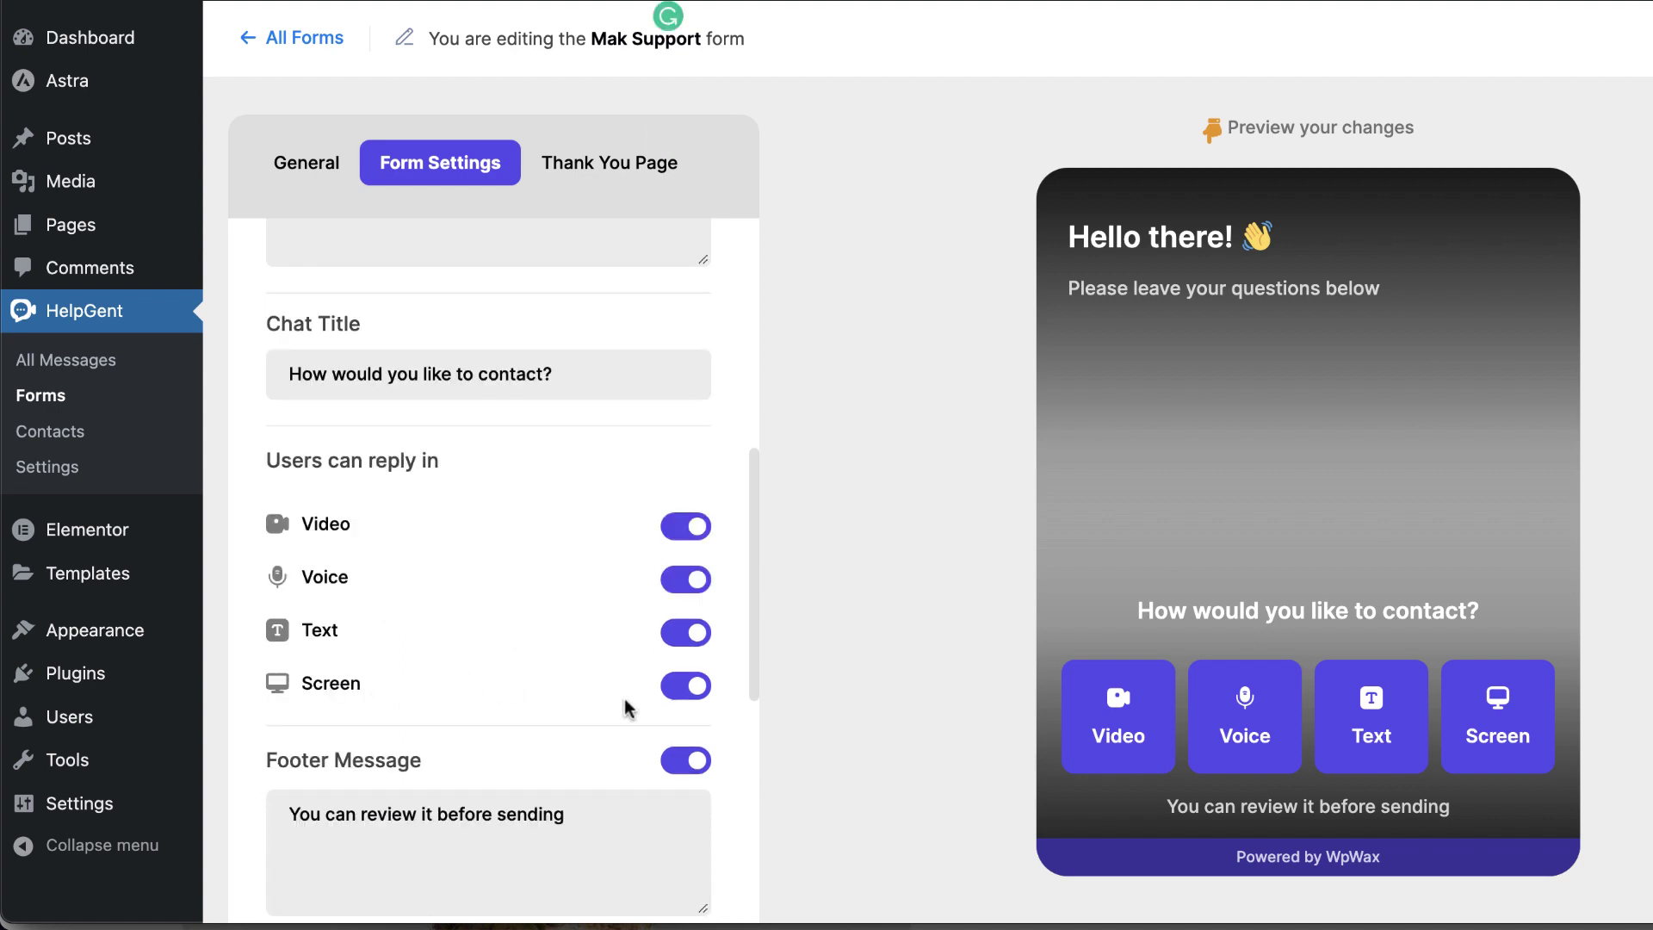
pyautogui.click(680, 689)
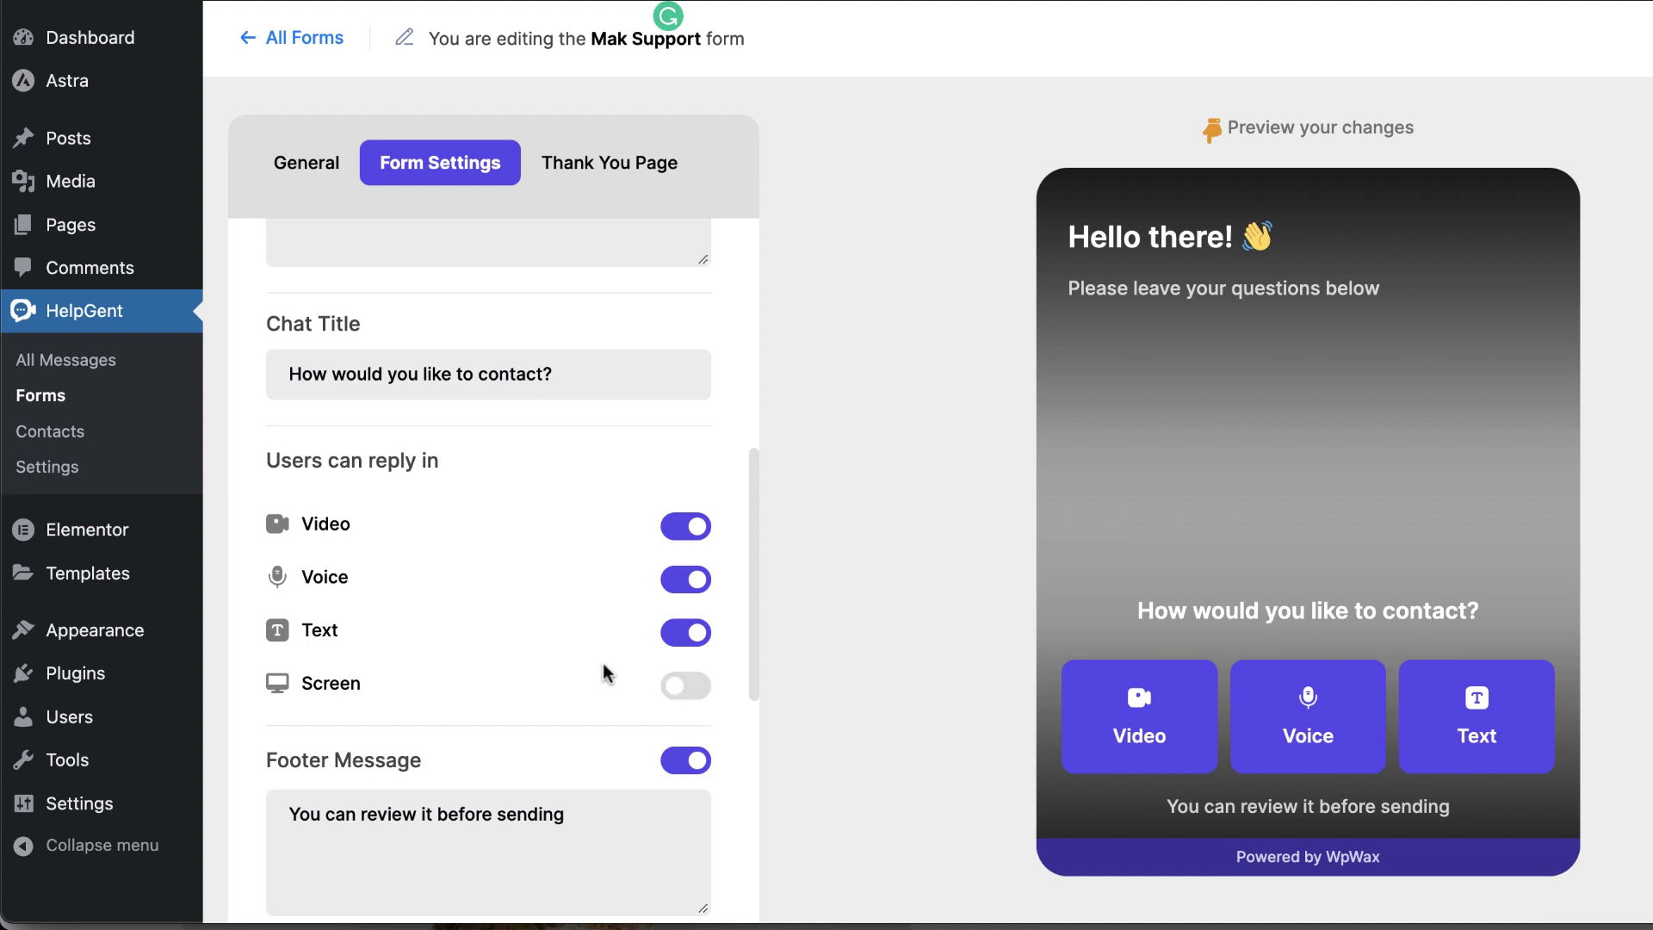
pyautogui.click(699, 691)
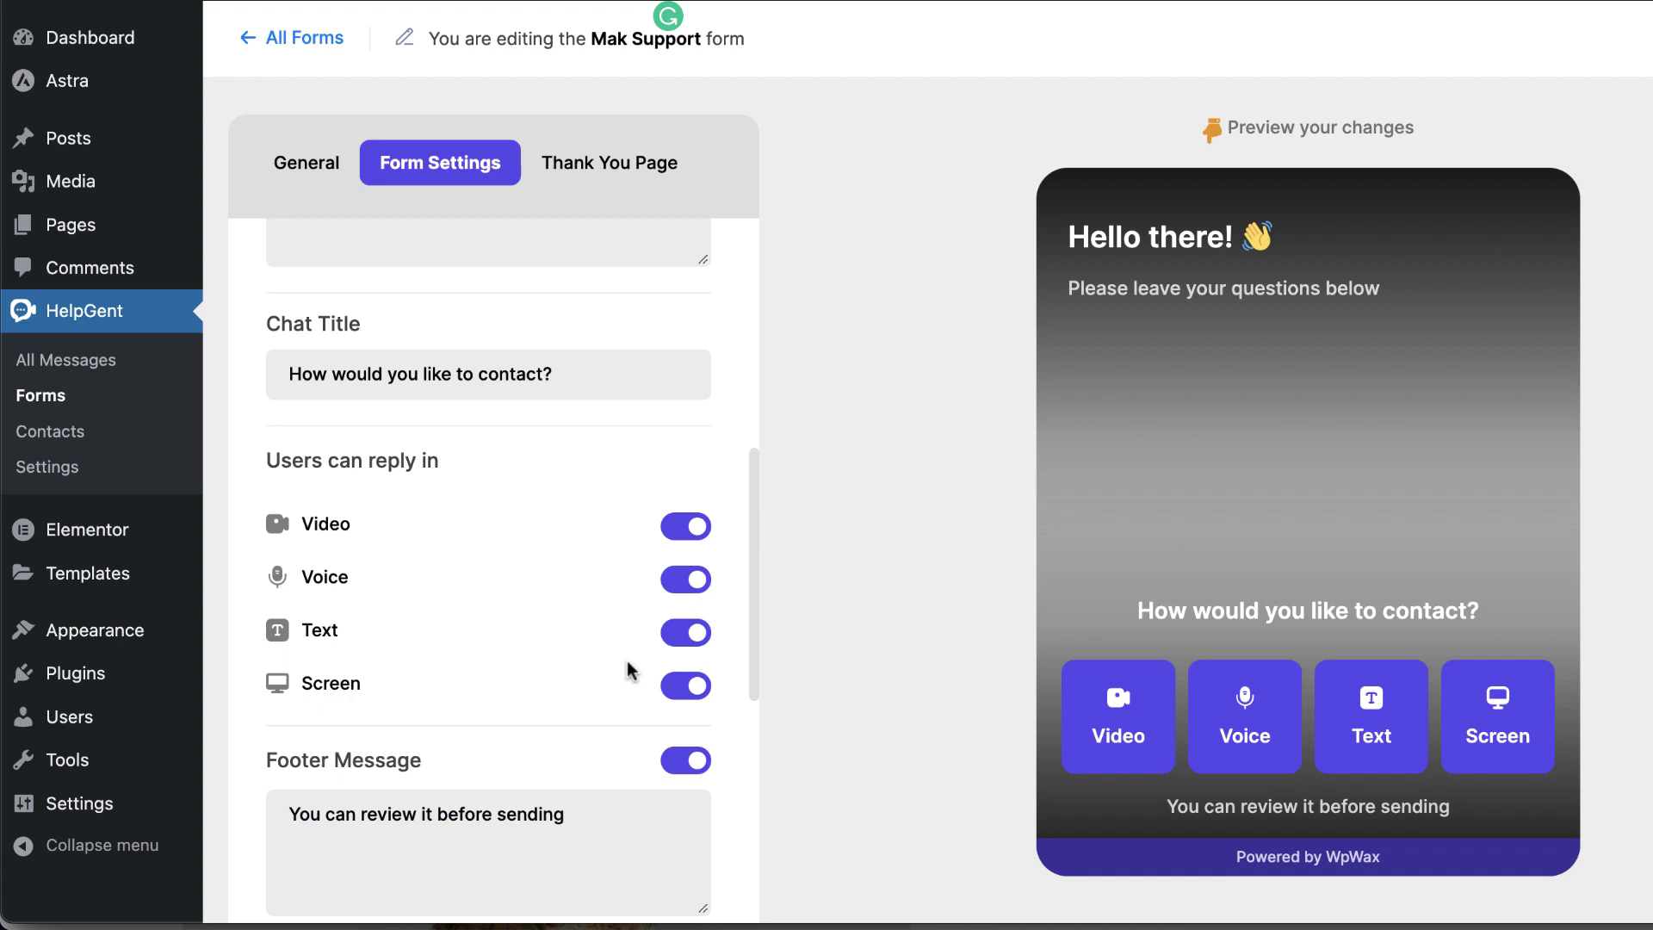
# Step: Save the Mak Support form settings from the bottom of the page
pyautogui.scroll(-7, 631, 670)
pyautogui.scroll(-2, 633, 672)
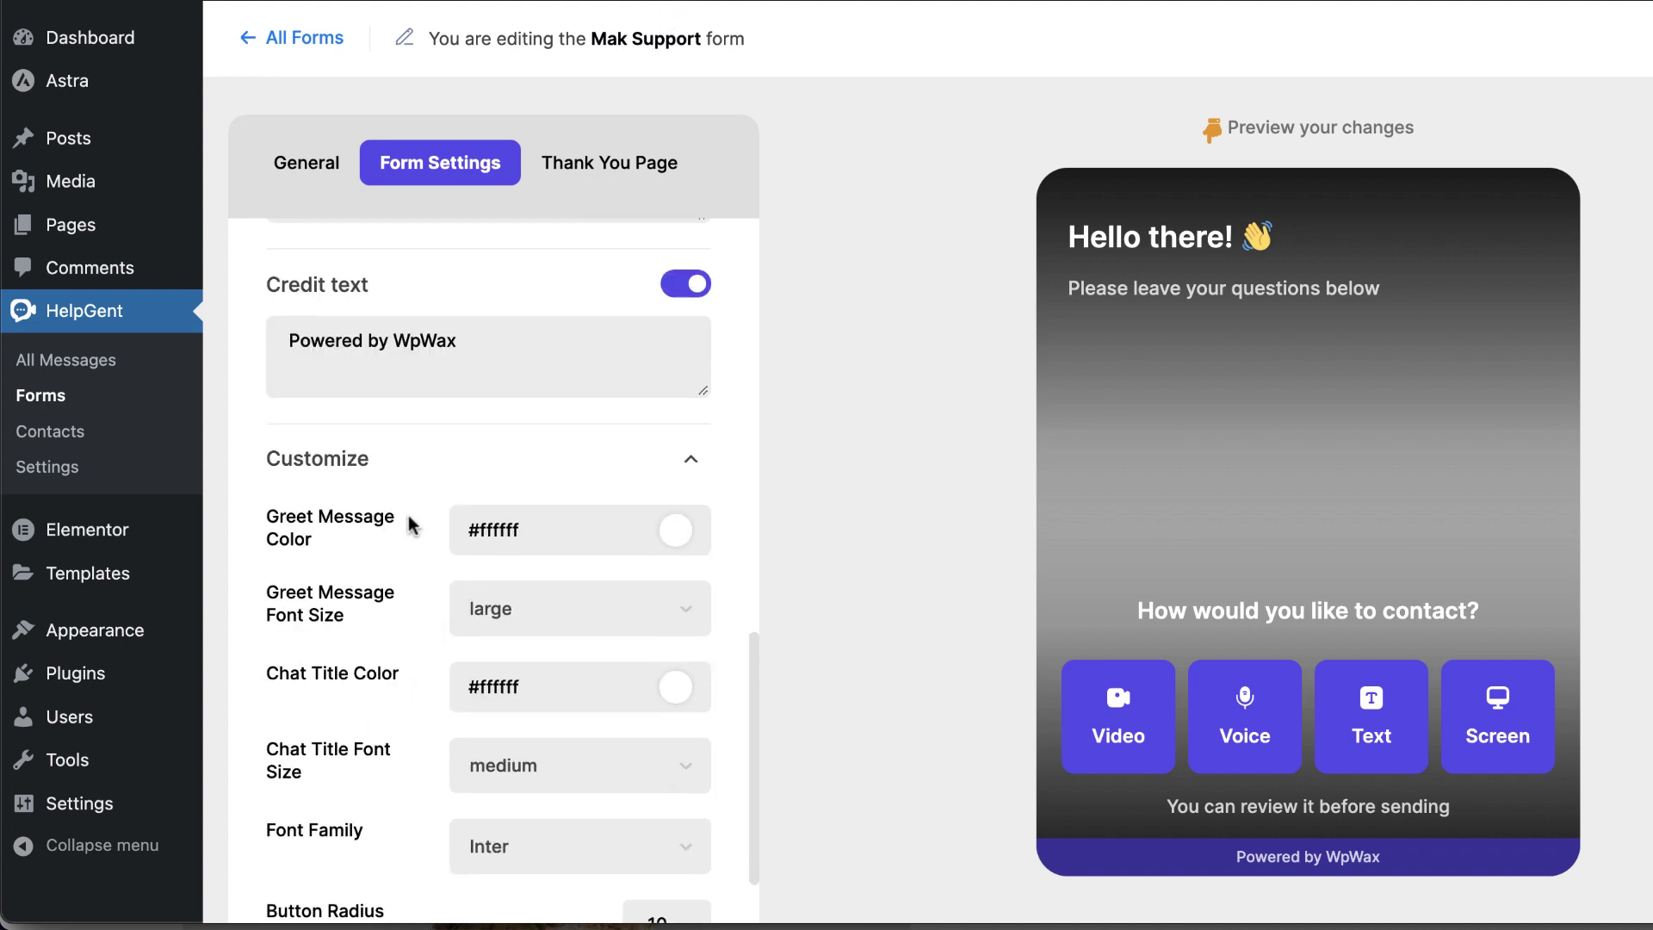
pyautogui.scroll(-2, 399, 648)
pyautogui.scroll(-1, 402, 646)
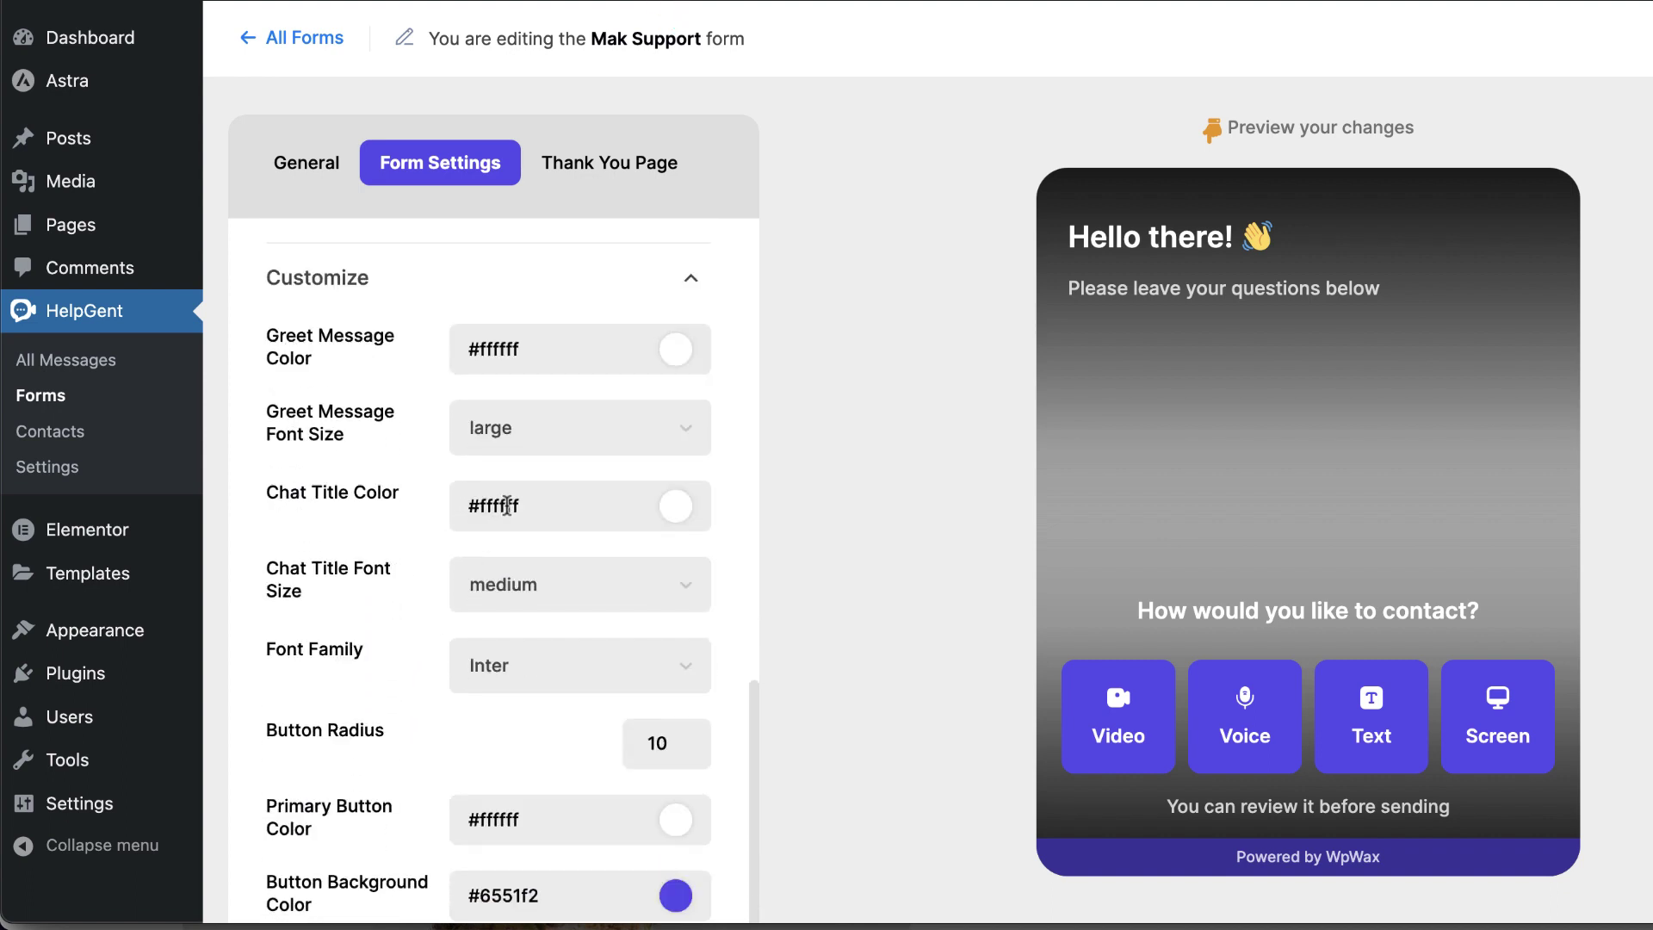
pyautogui.scroll(-2, 592, 696)
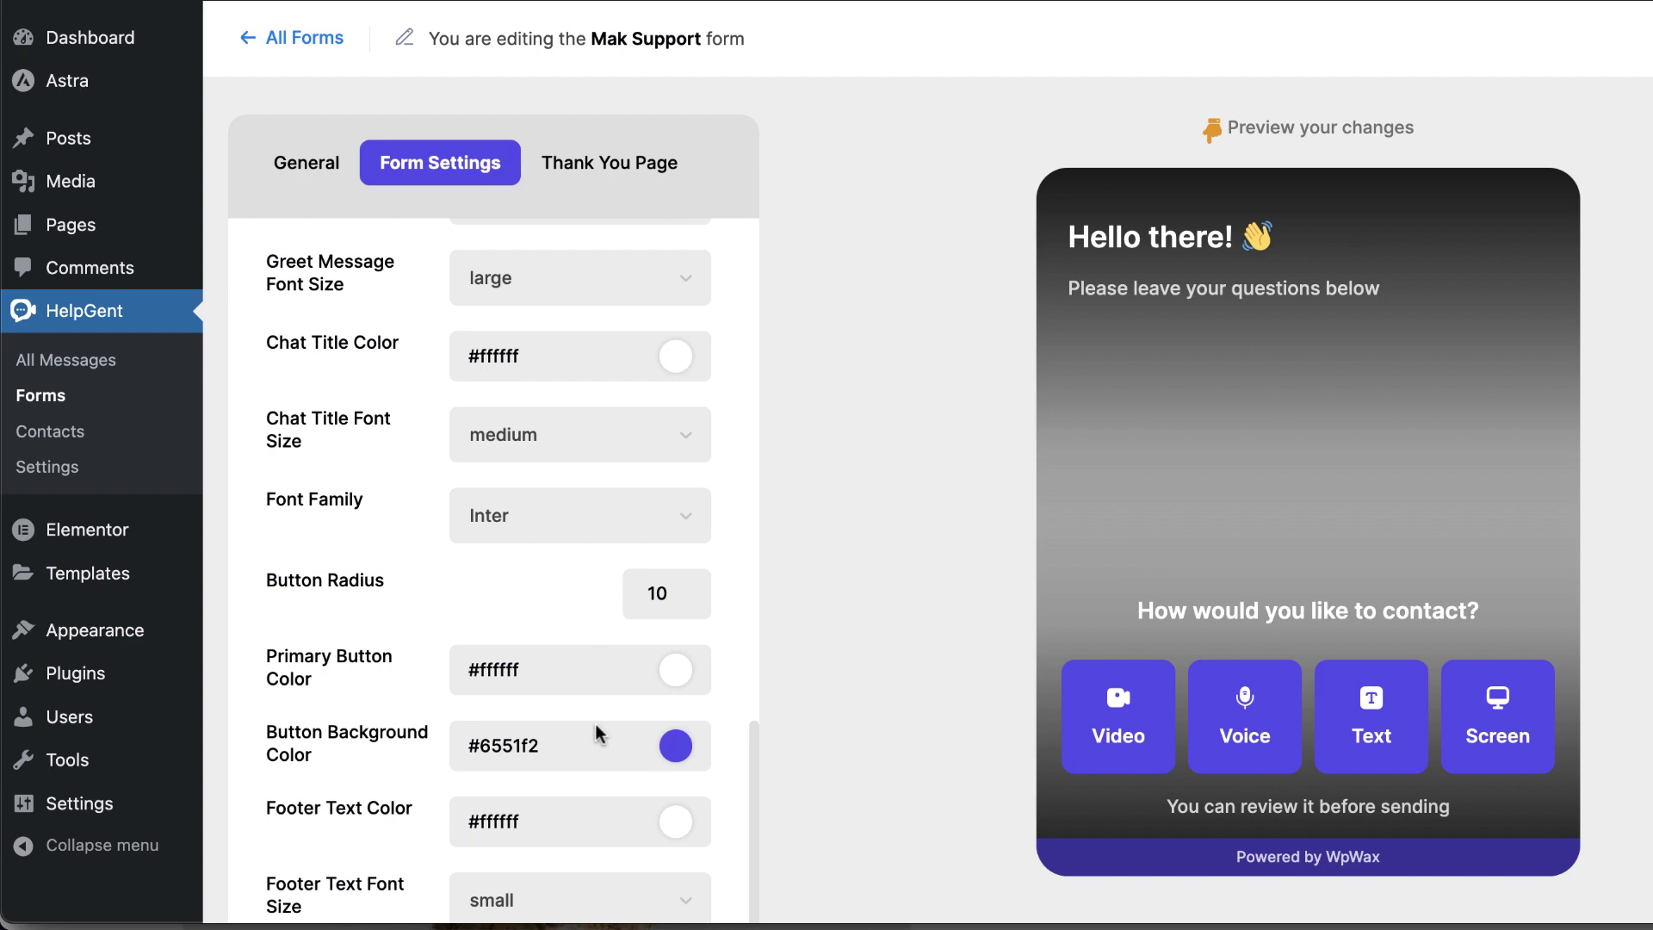
pyautogui.scroll(-3, 602, 680)
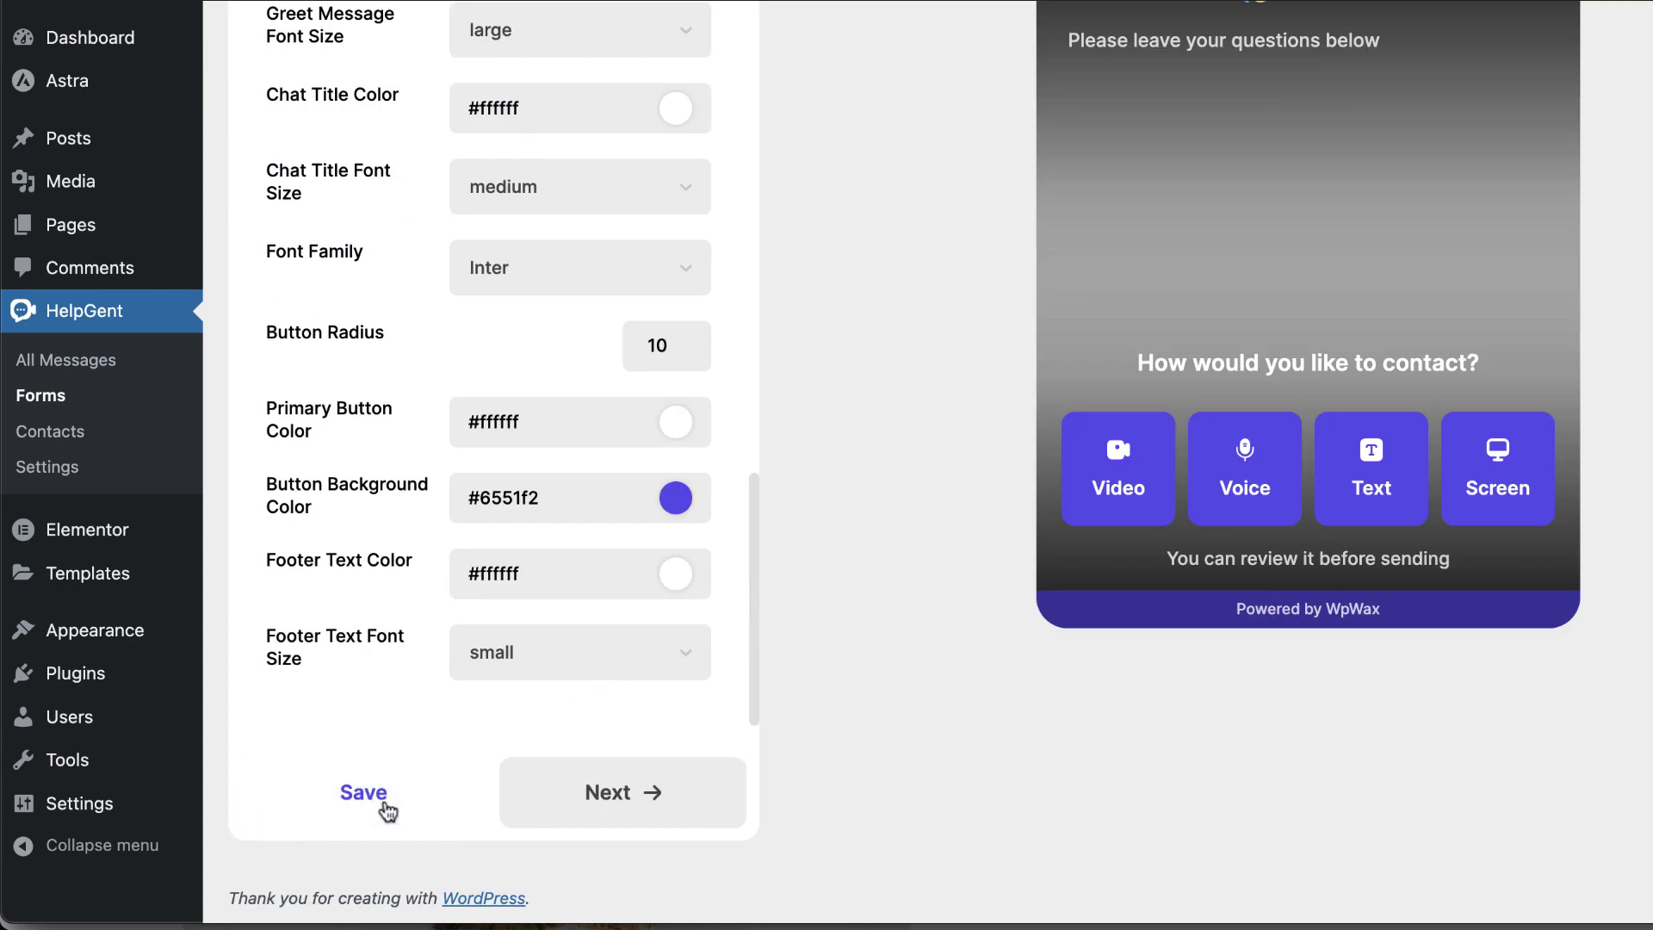
pyautogui.click(386, 808)
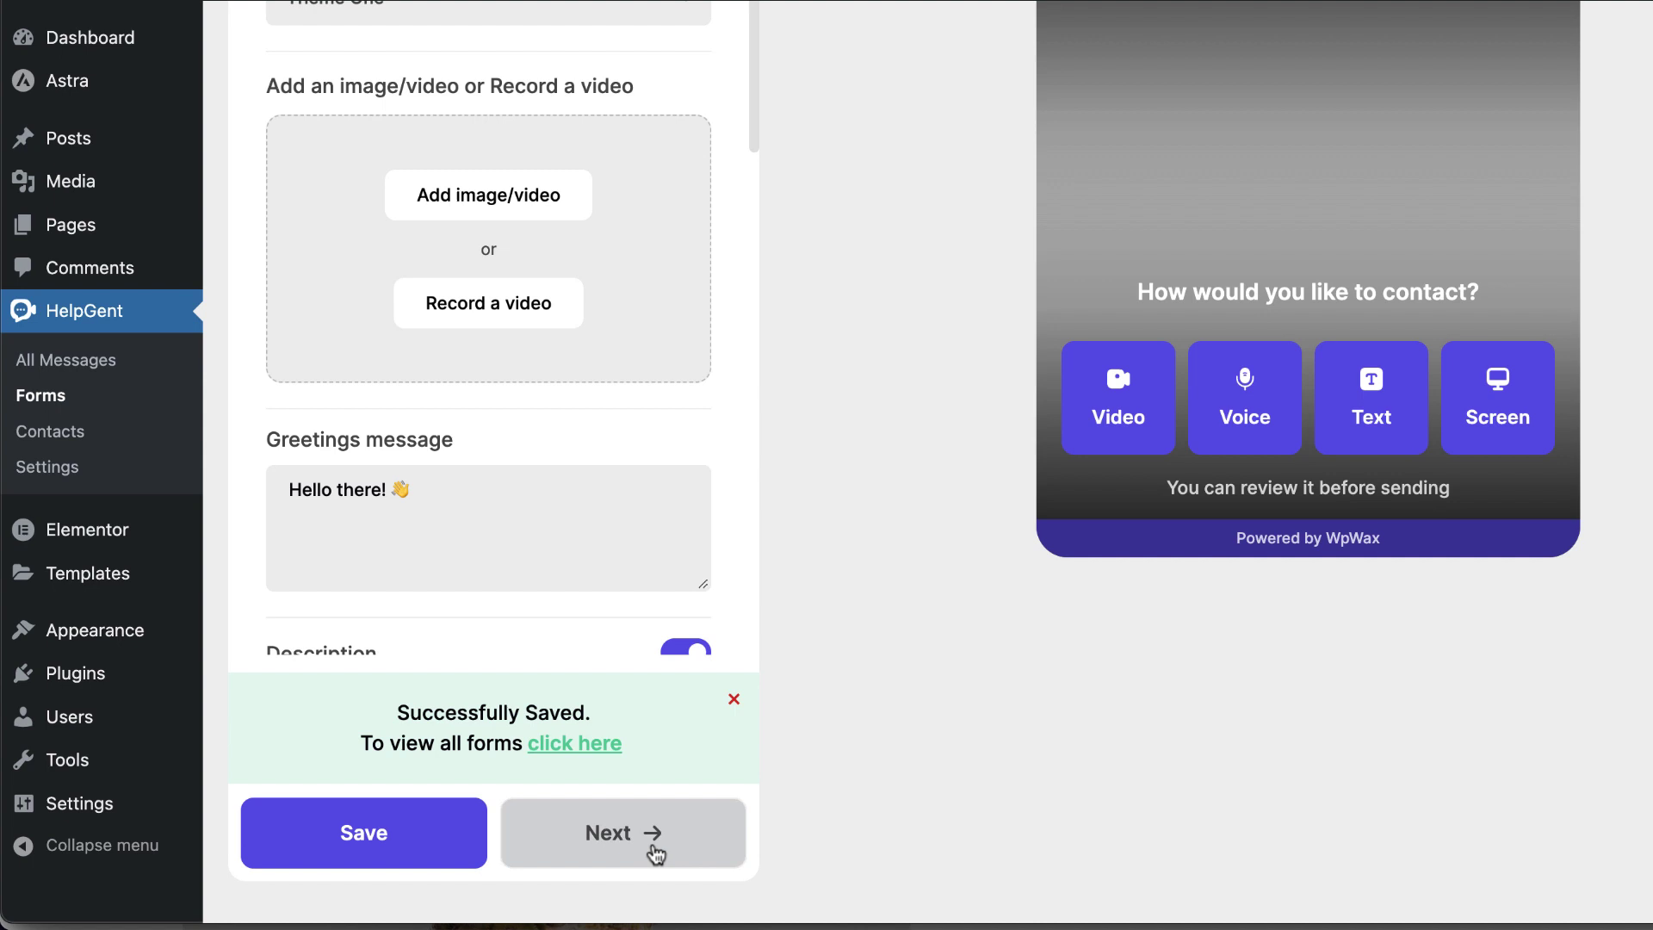
# Step: Add a button to the thank-you page and relabel it from 'Try for Free' to 'More Info!'
pyautogui.click(654, 851)
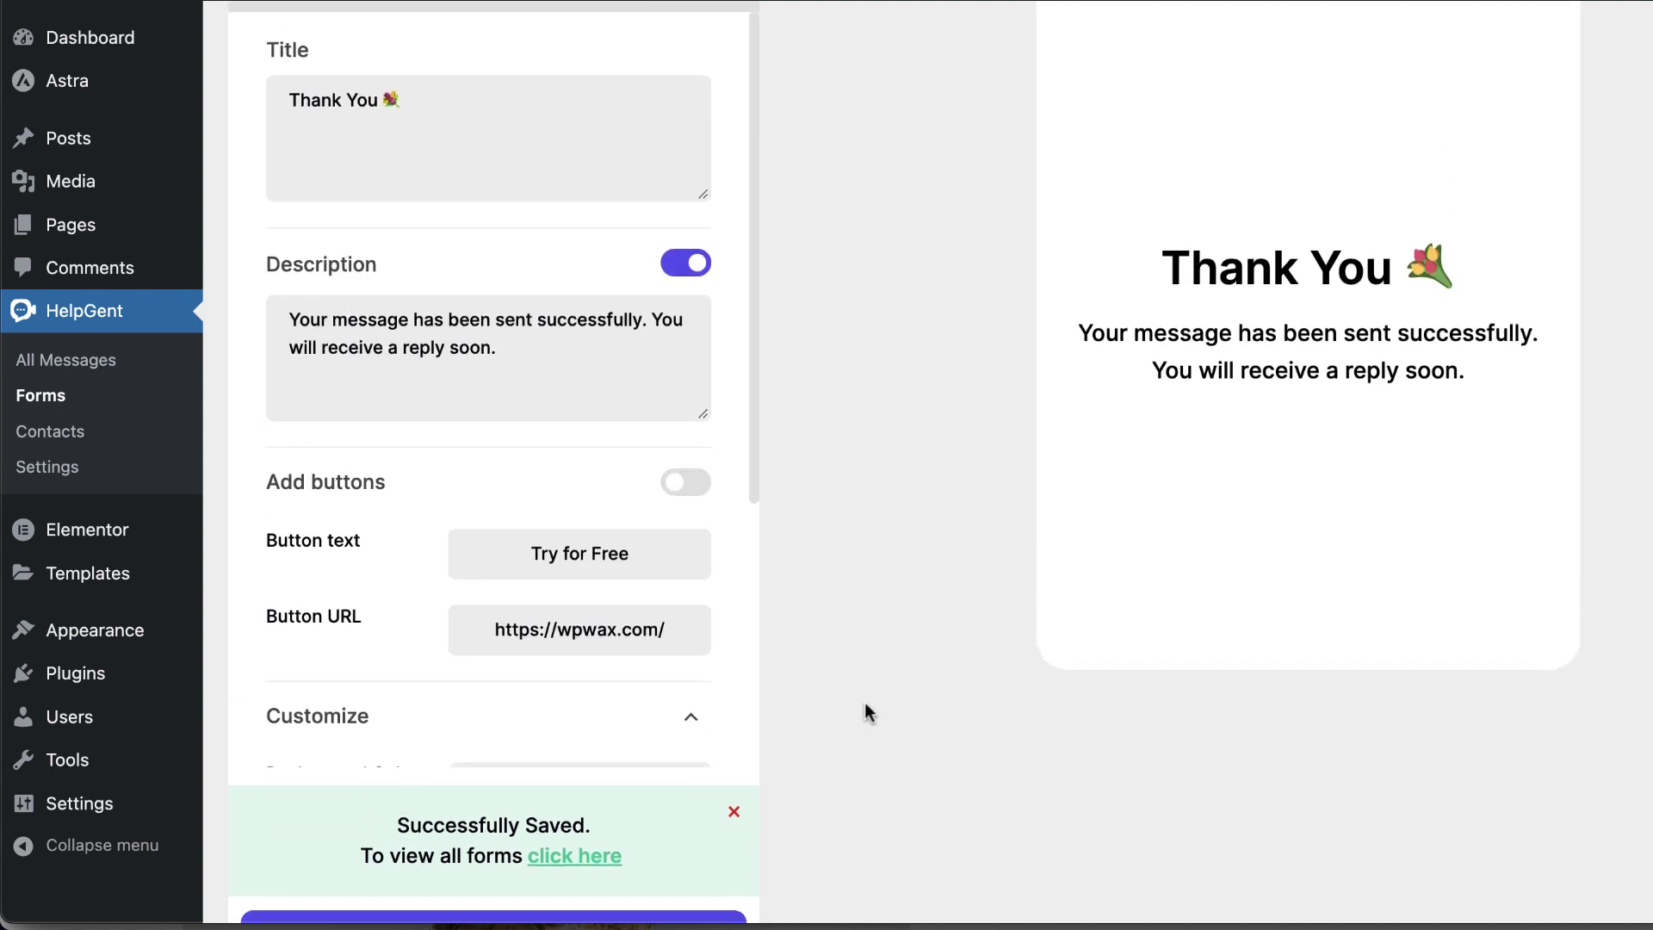
pyautogui.scroll(3, 865, 701)
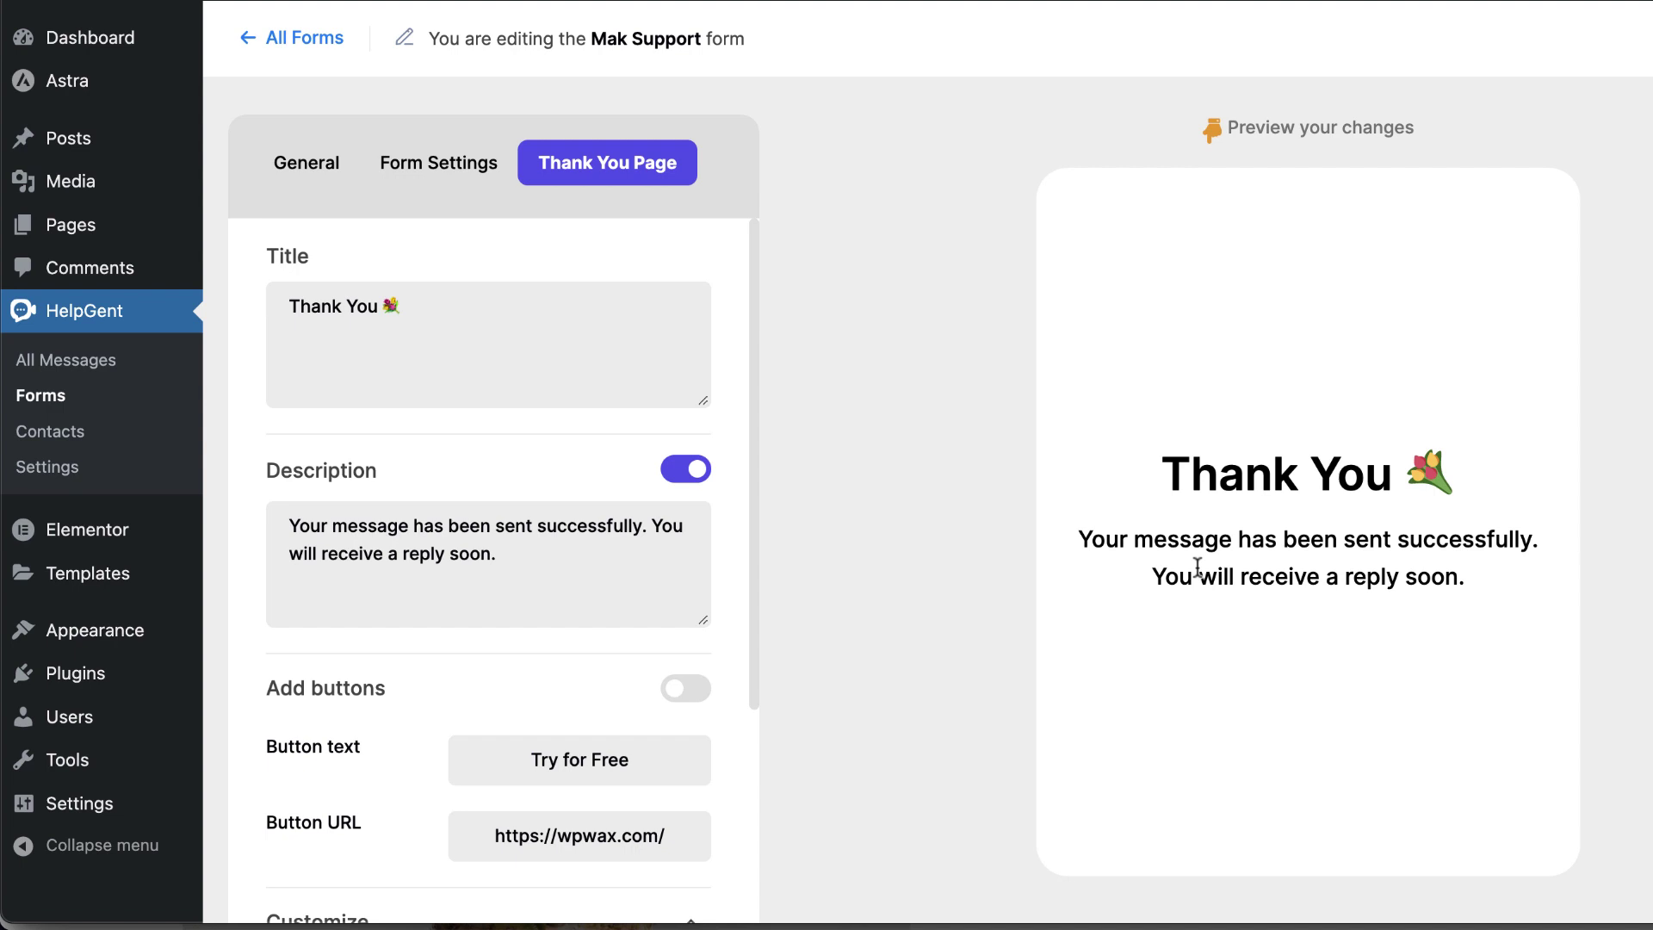
pyautogui.scroll(-2, 521, 596)
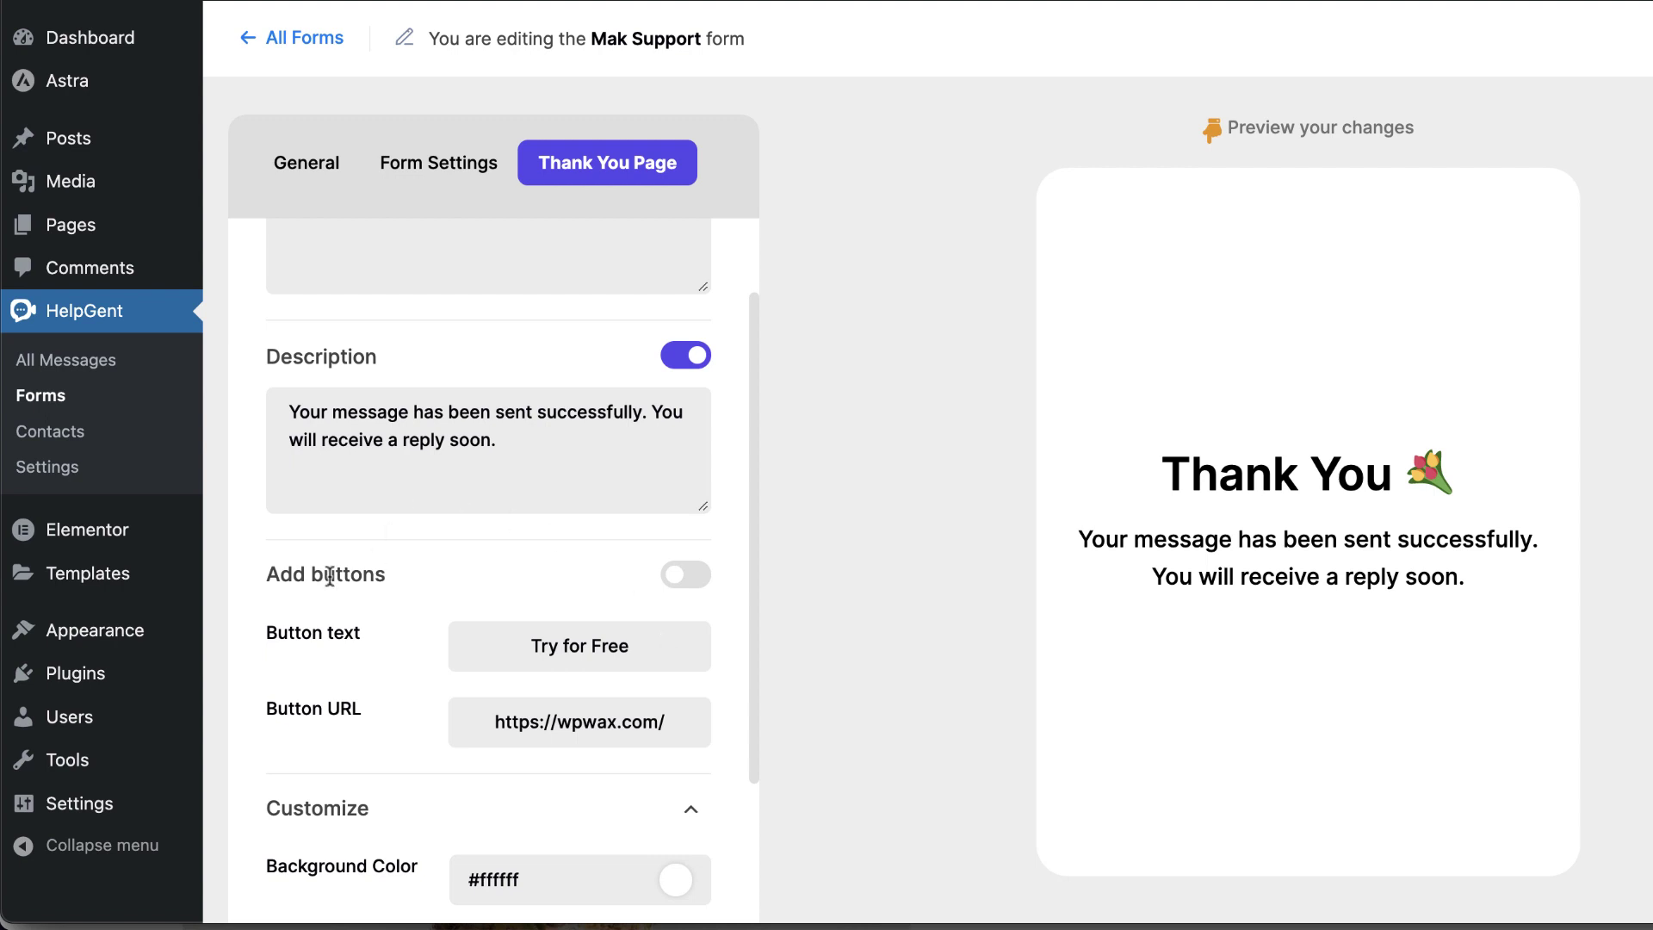
pyautogui.click(696, 575)
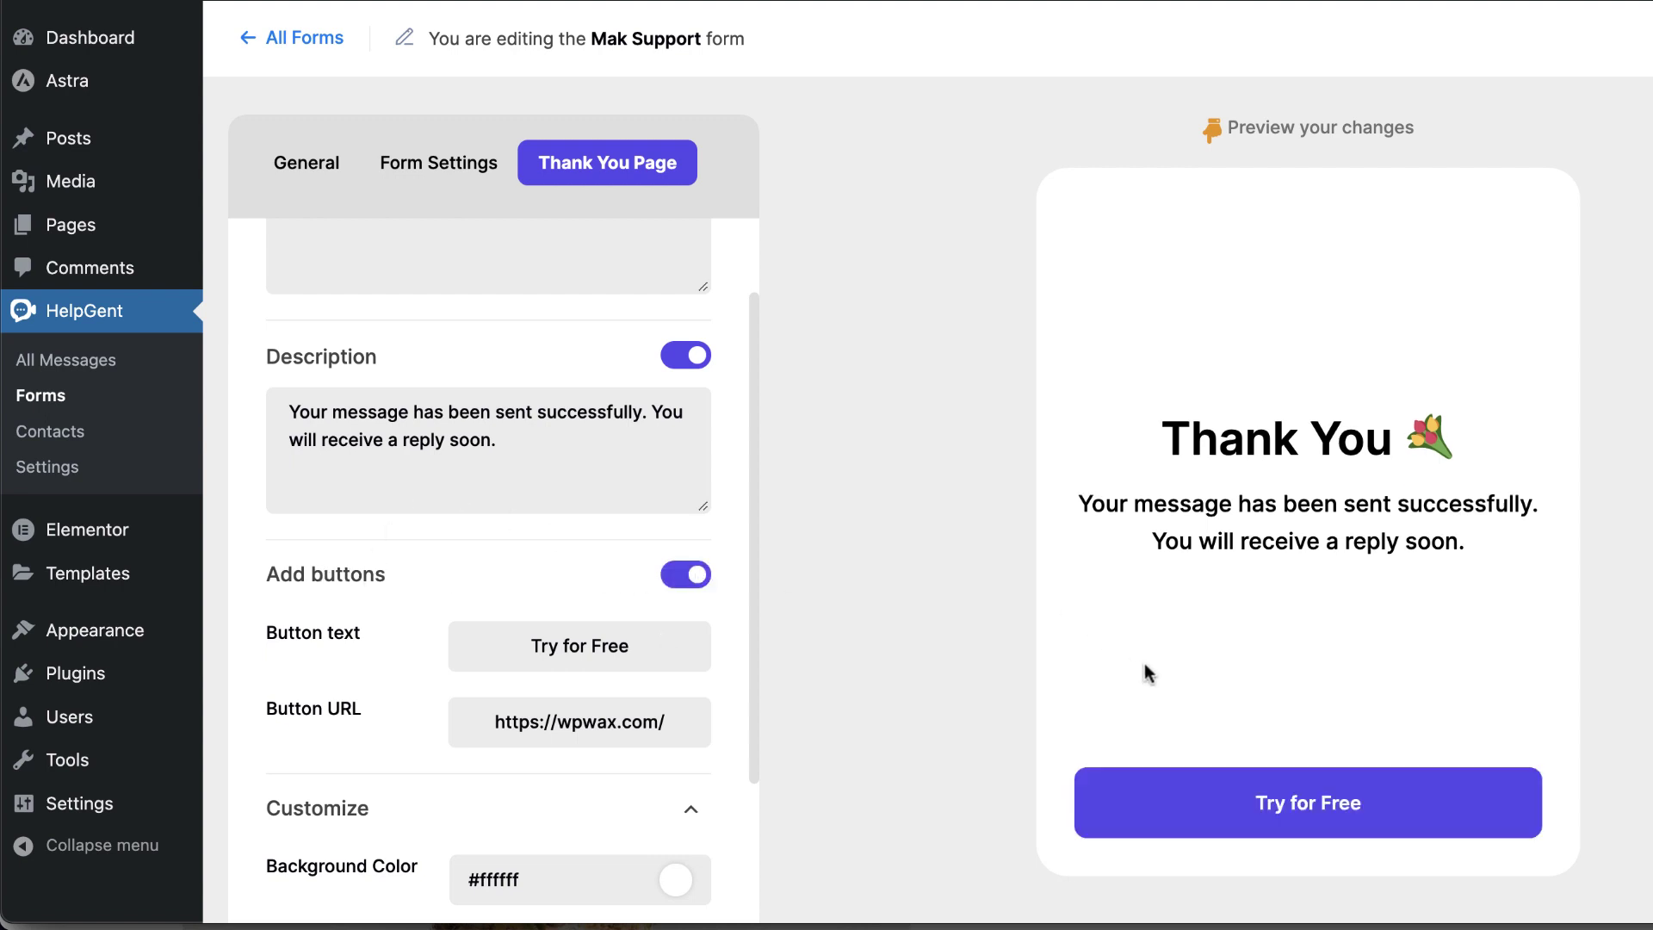
pyautogui.scroll(-2, 1153, 698)
pyautogui.doubleClick(541, 538)
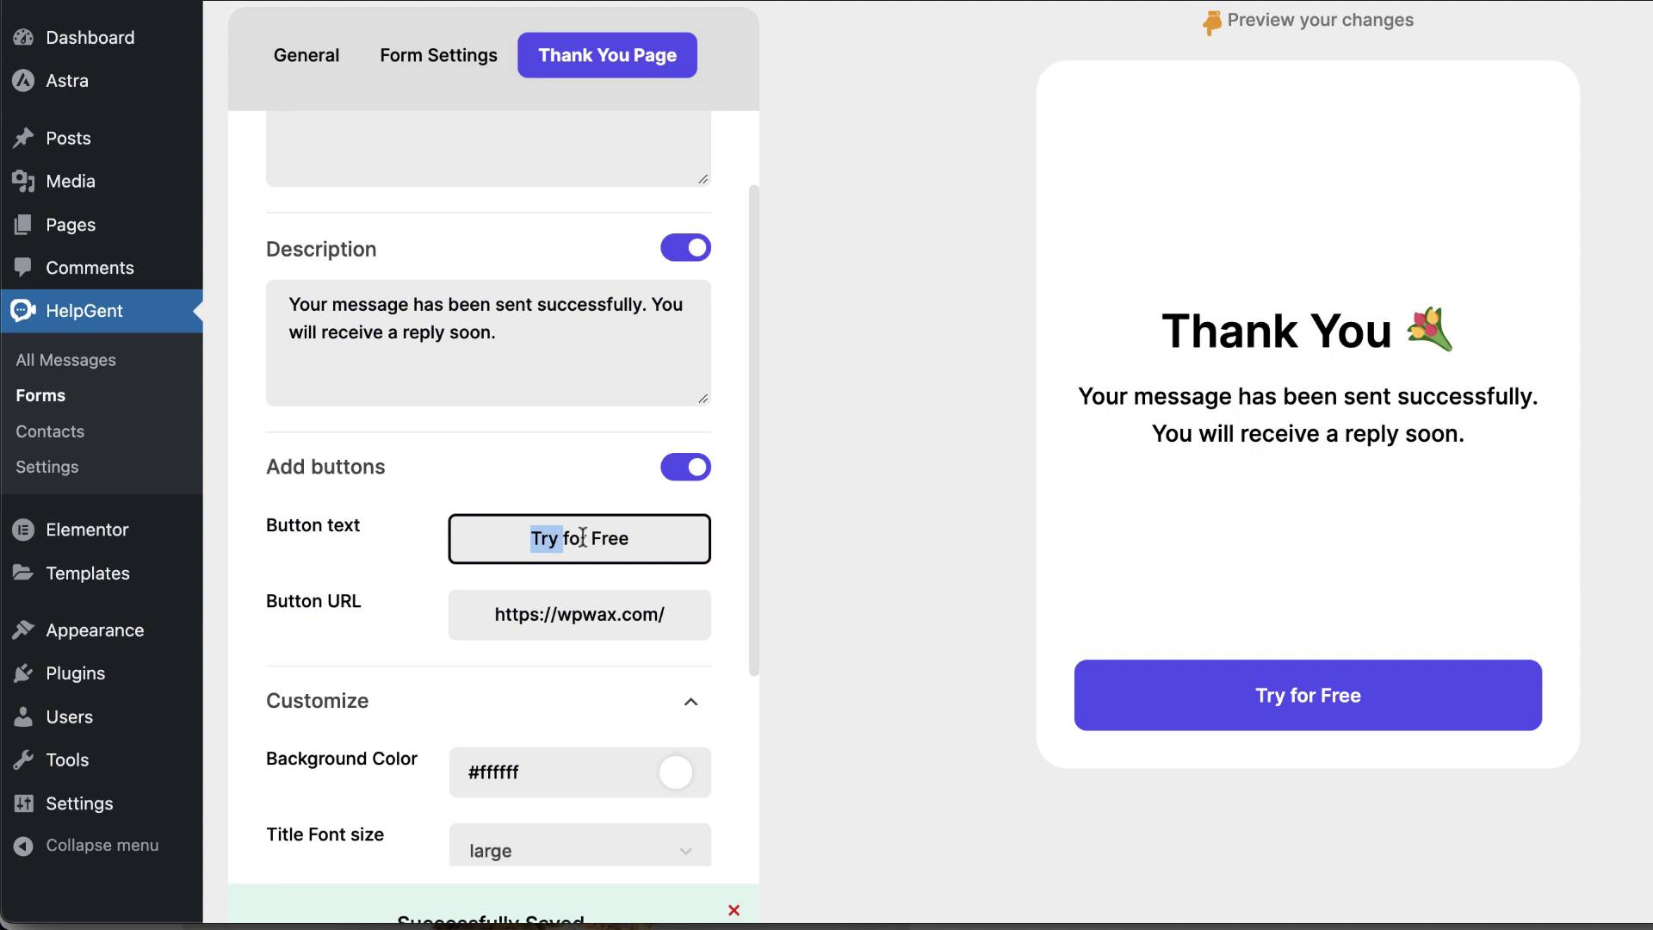
pyautogui.moveTo(583, 537); pyautogui.dragTo(745, 544)
pyautogui.write('More ')
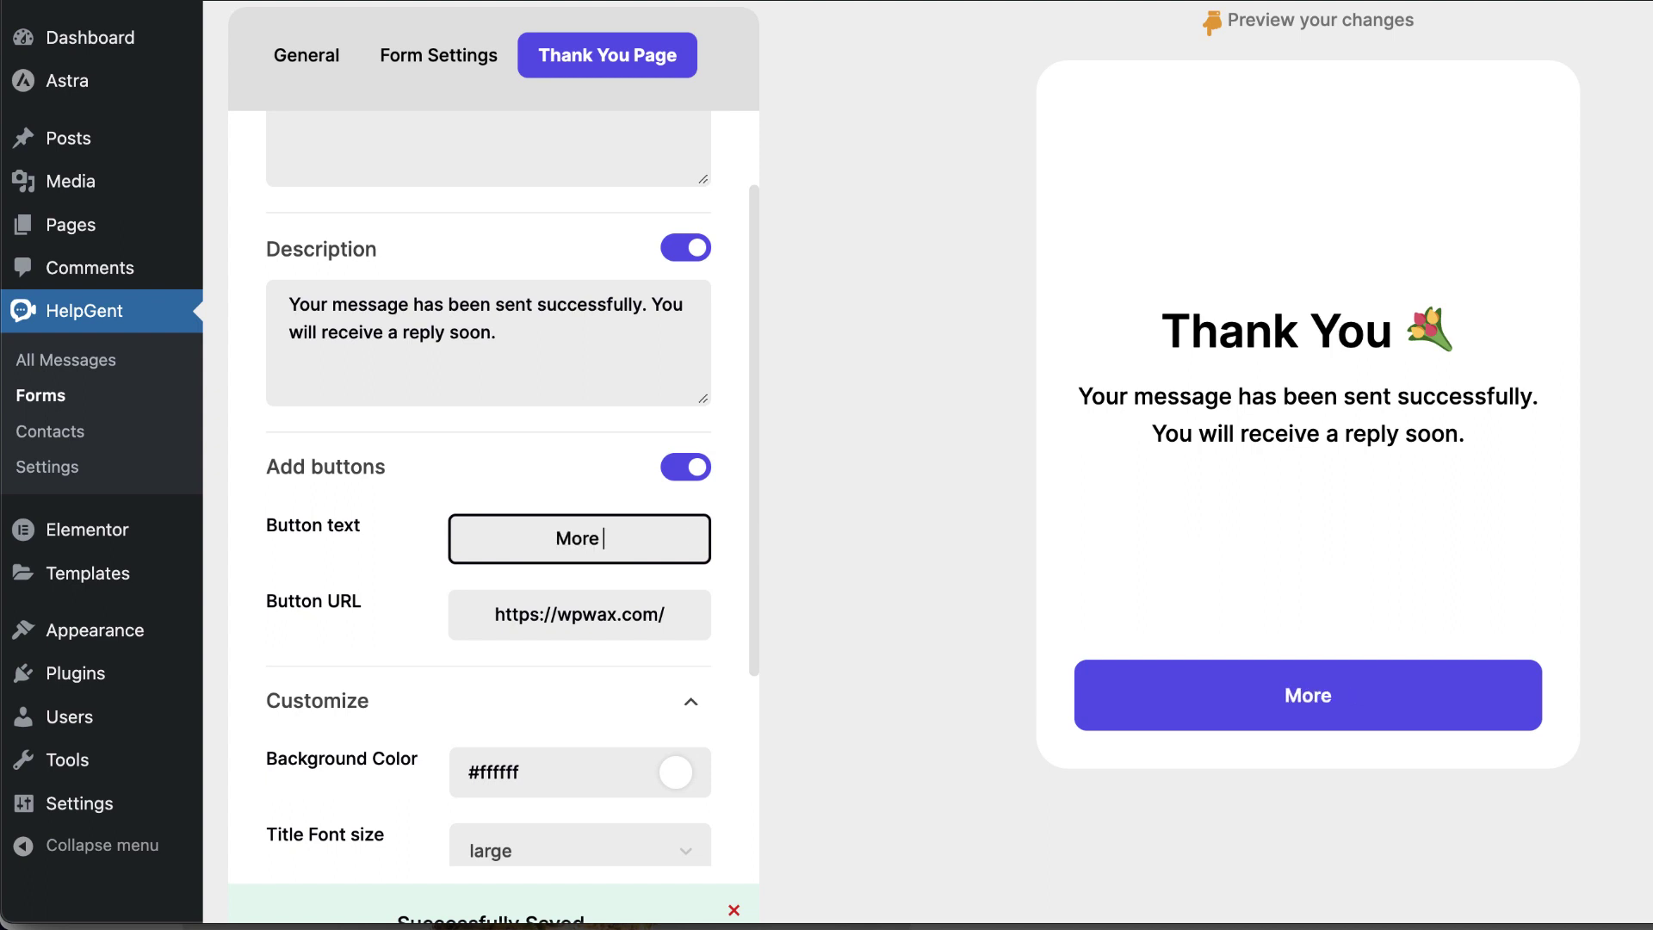
pyautogui.write('Info!')
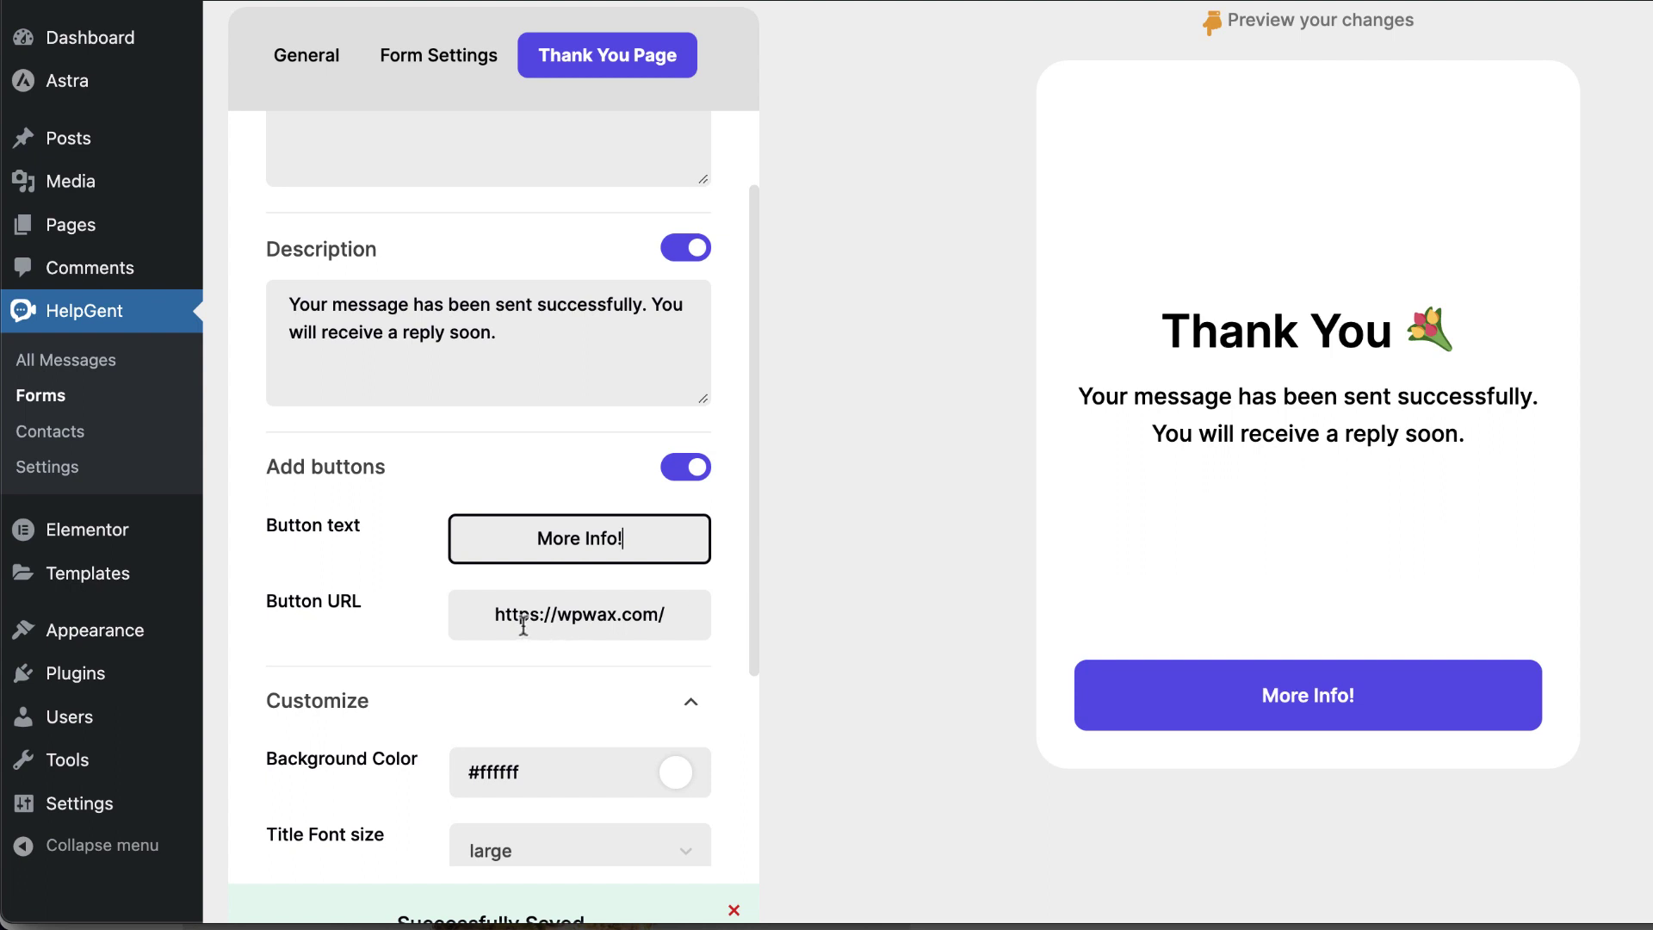
pyautogui.moveTo(495, 614); pyautogui.dragTo(756, 622)
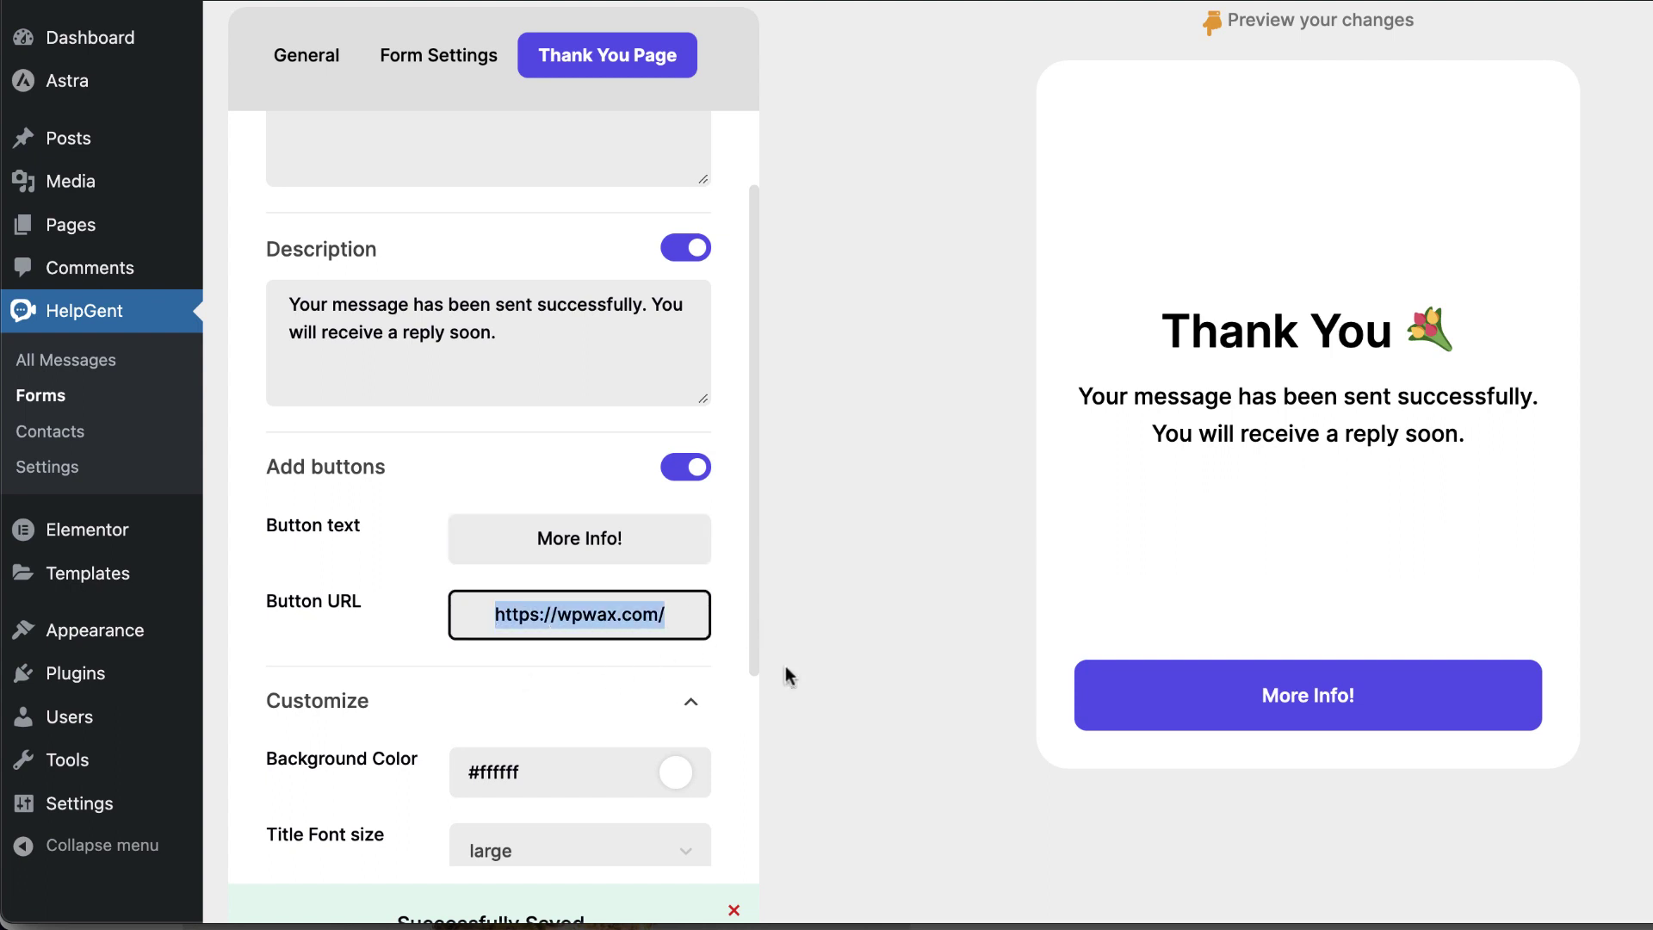
pyautogui.scroll(-5, 559, 681)
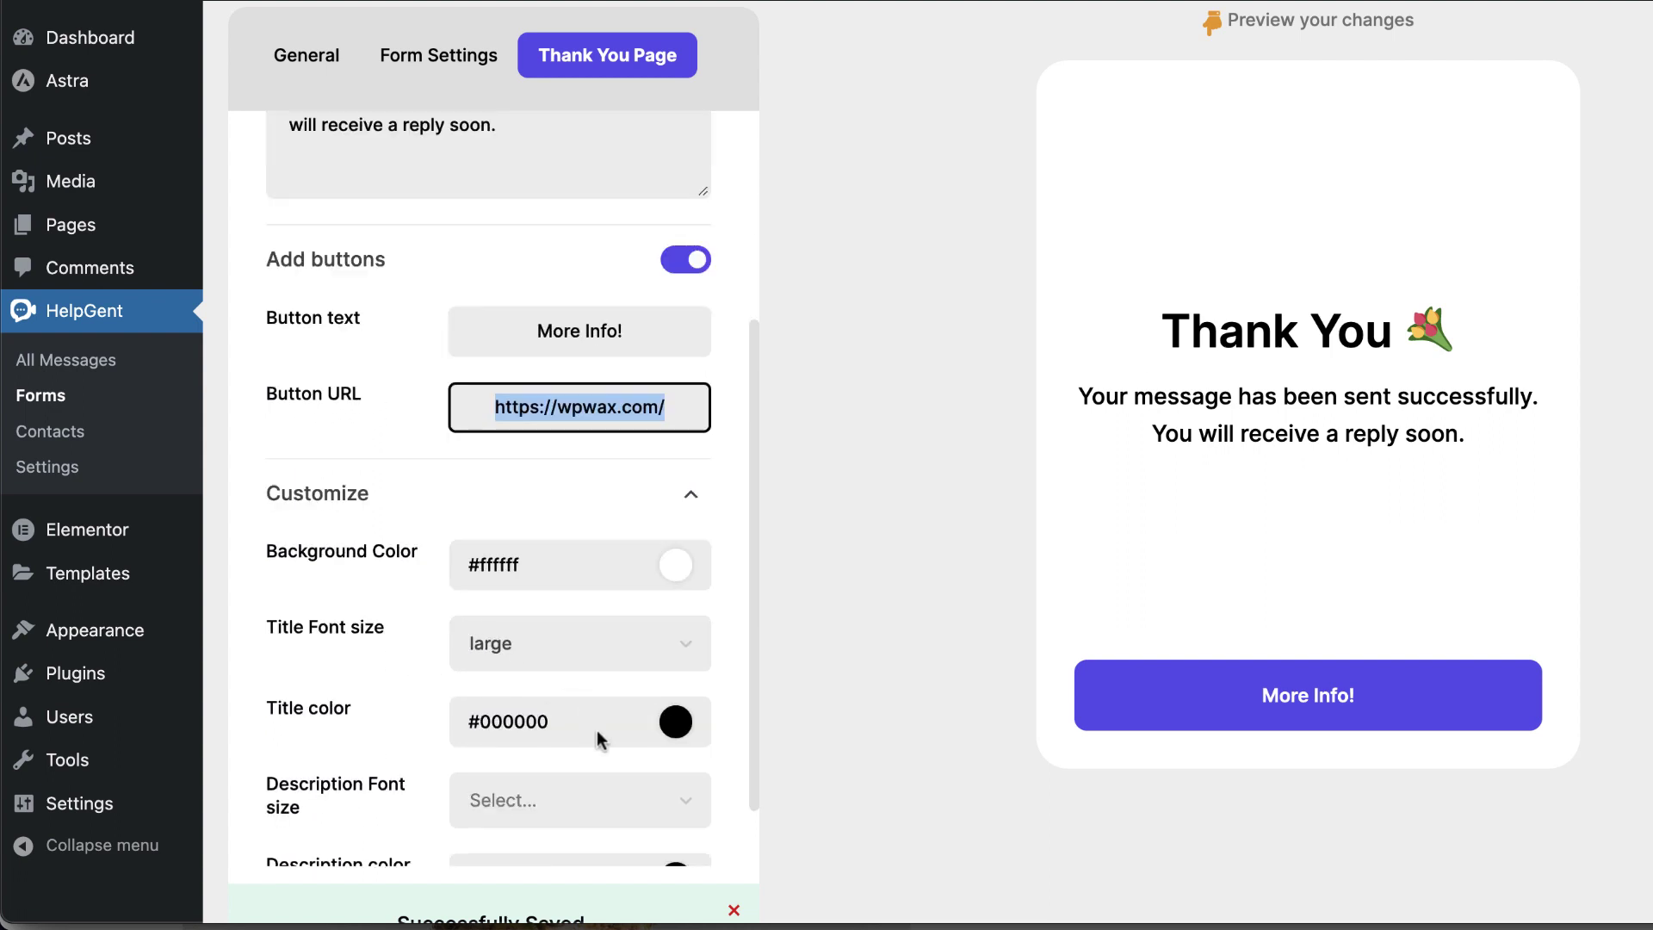
pyautogui.scroll(-2, 598, 736)
pyautogui.scroll(10, 601, 724)
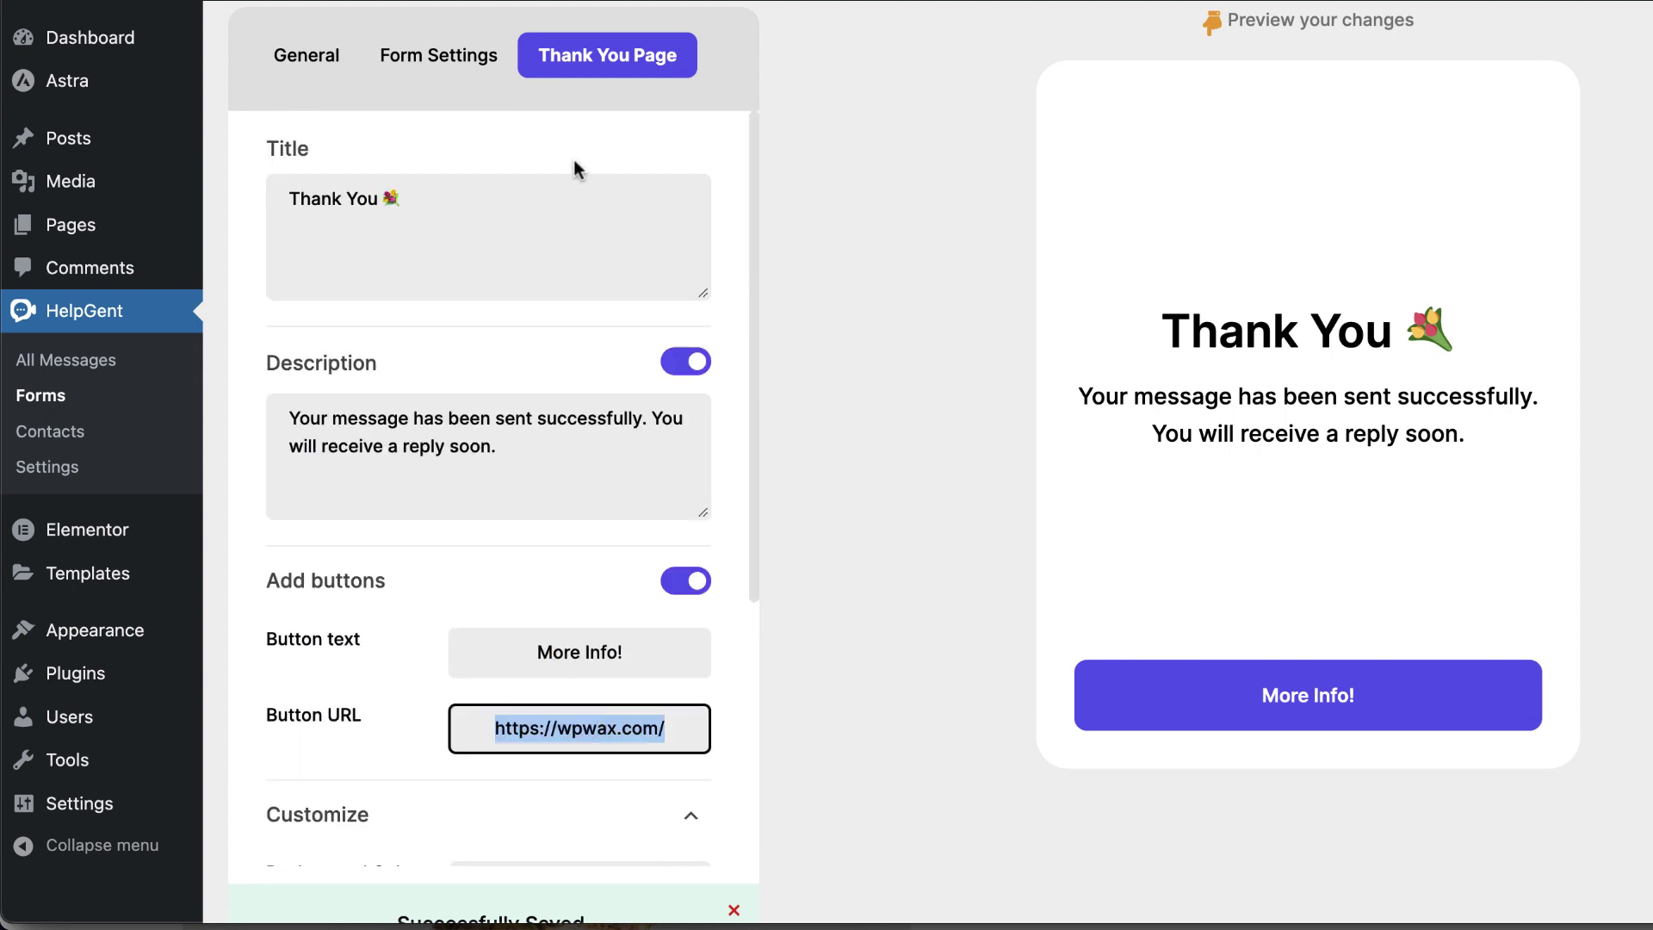
pyautogui.scroll(-10, 592, 362)
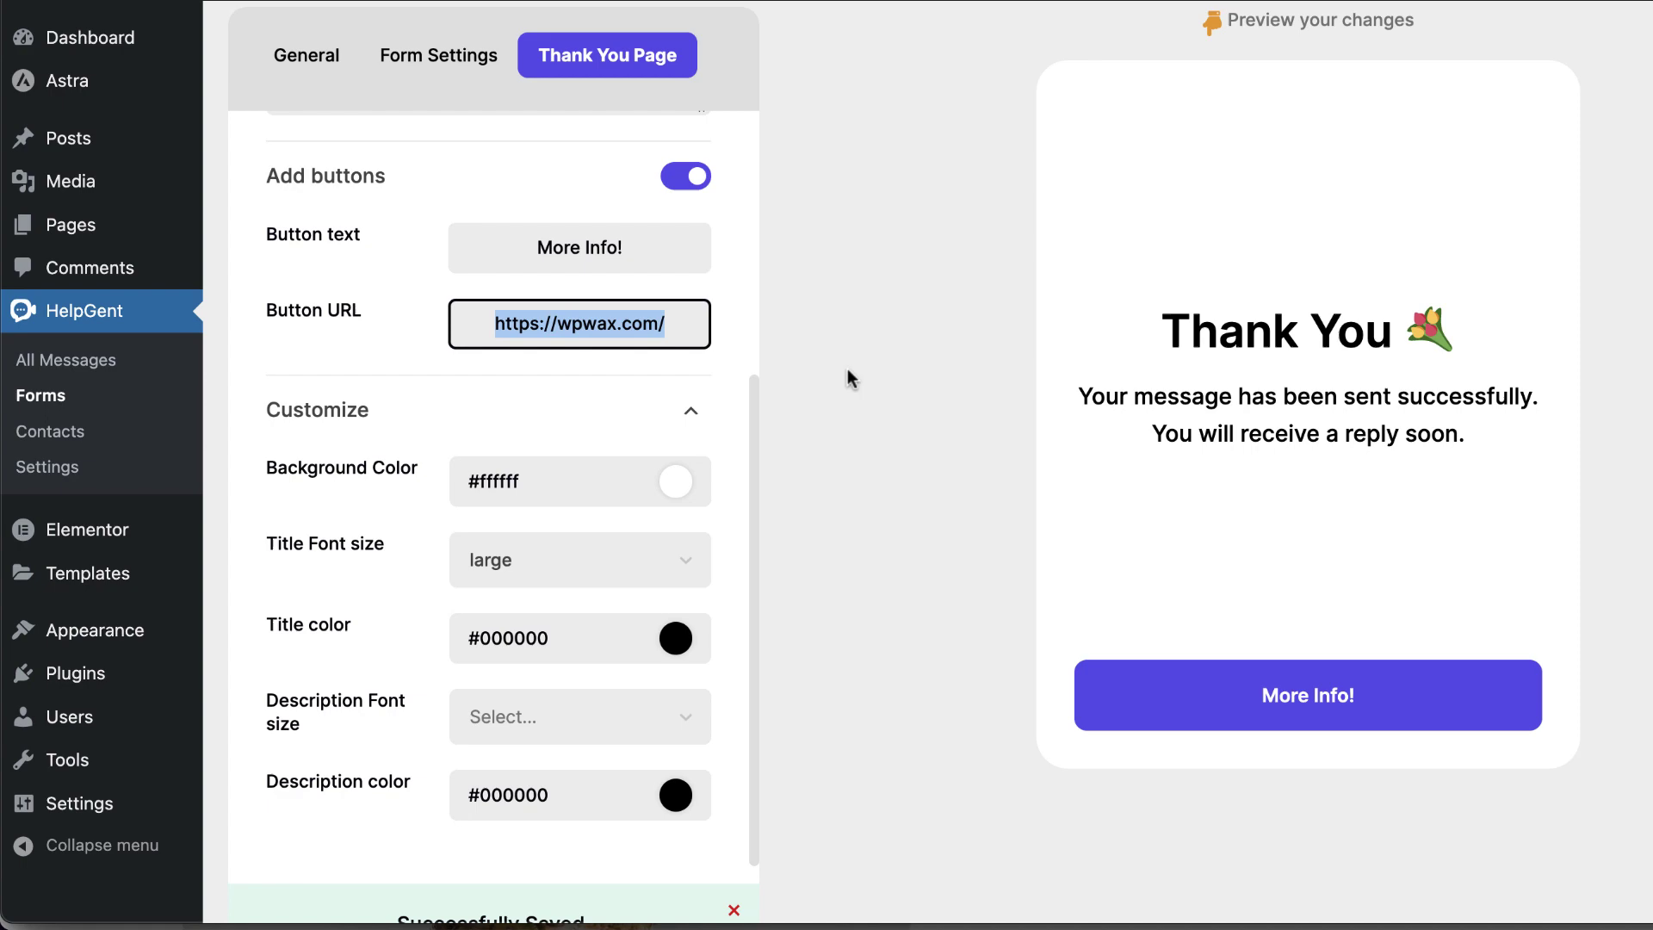
pyautogui.scroll(-5, 849, 377)
pyautogui.click(492, 804)
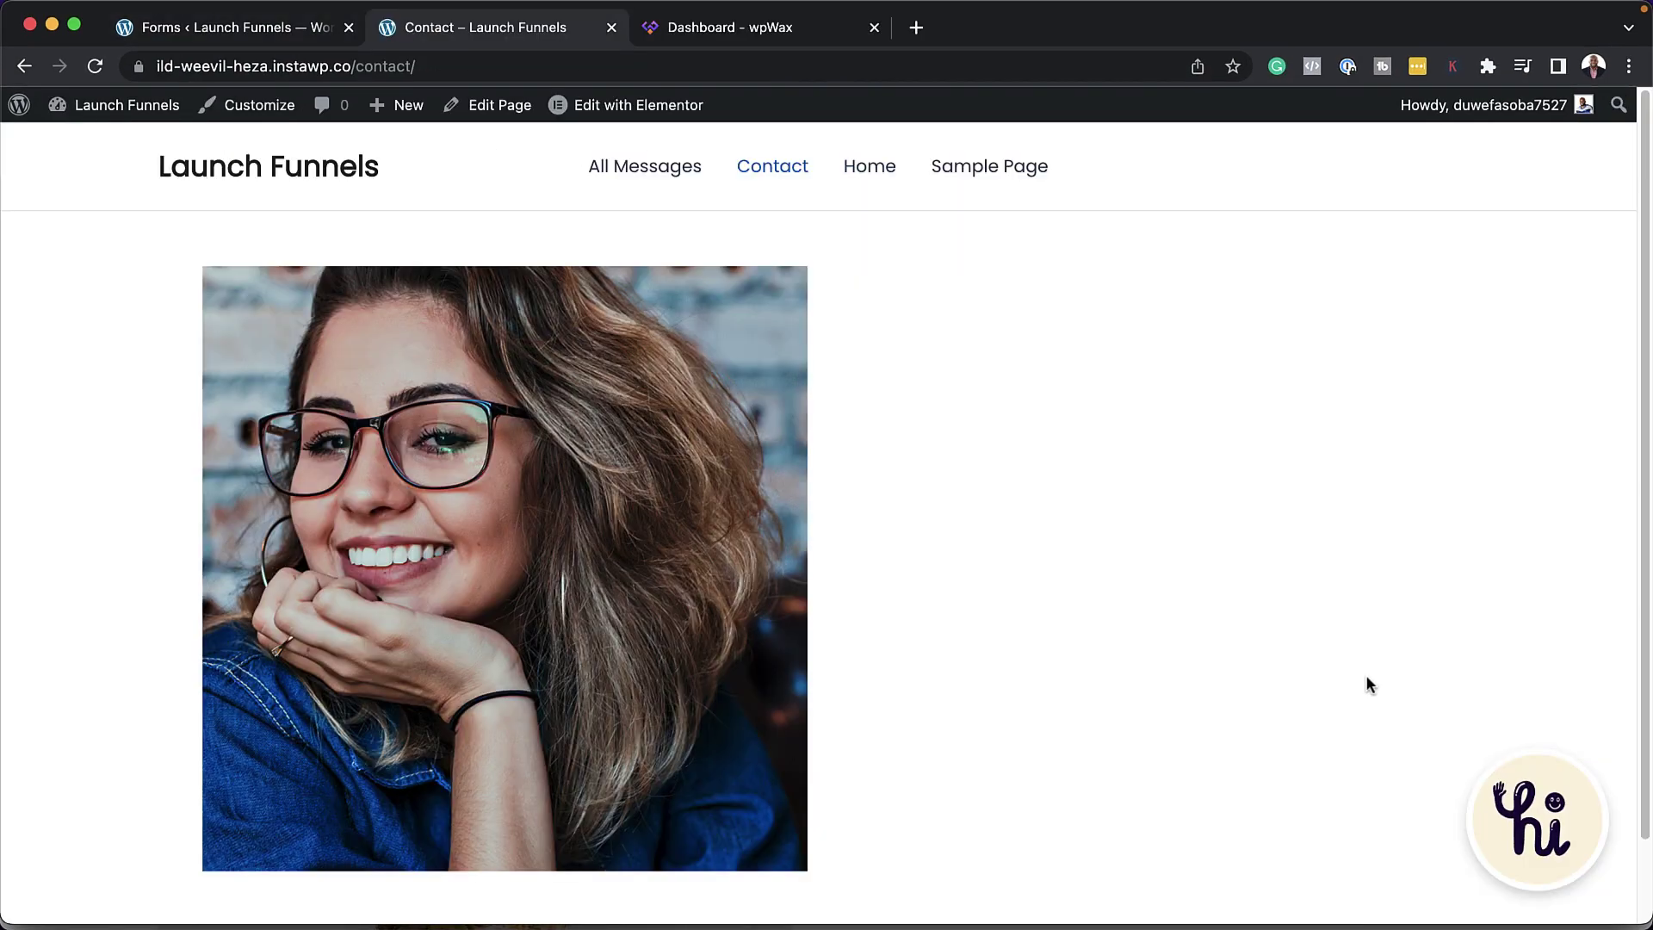
# Step: Record a test screen message sharing Screen 1 in the Contact page widget, then cancel it
pyautogui.click(1548, 831)
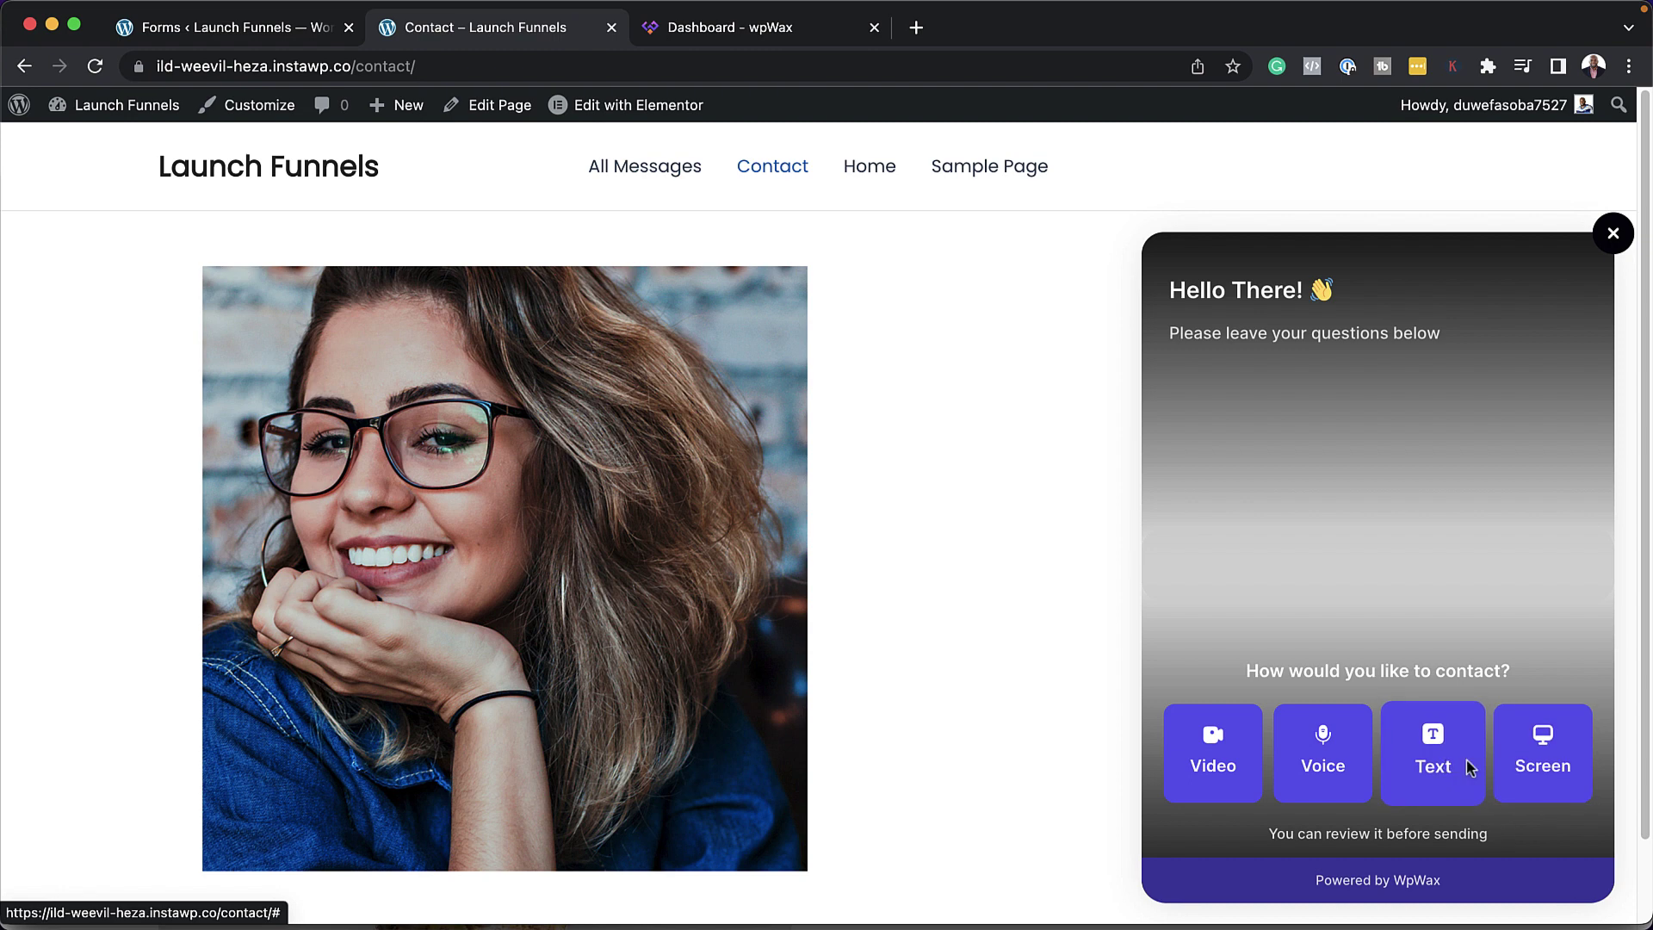
pyautogui.click(1550, 769)
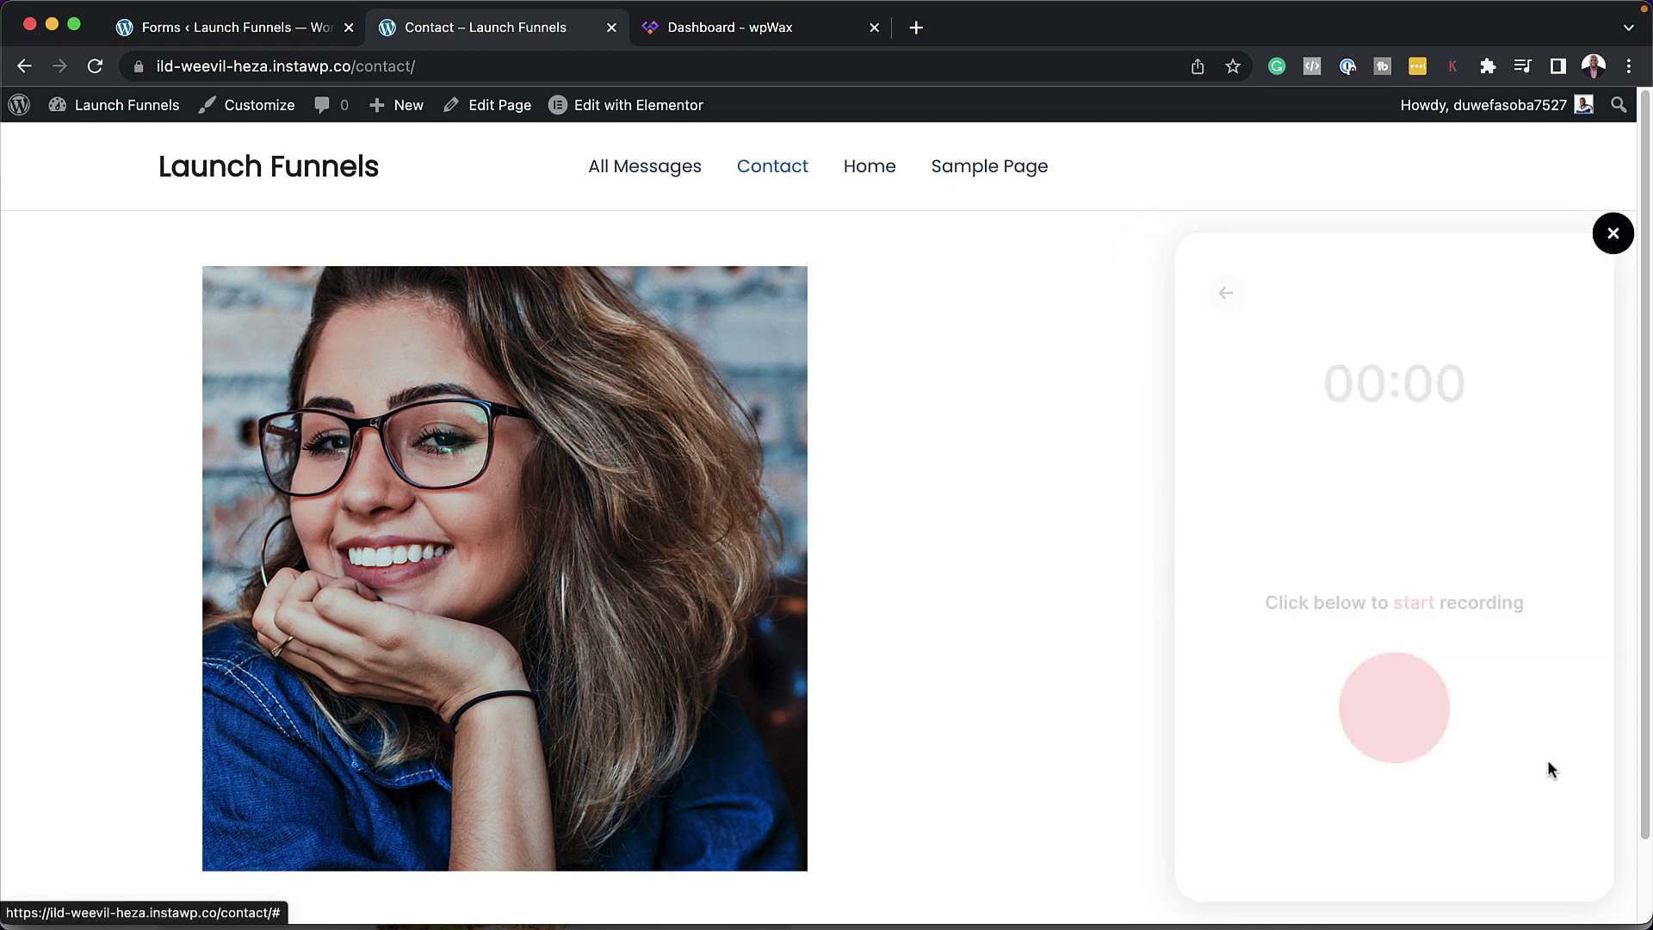
pyautogui.click(1395, 722)
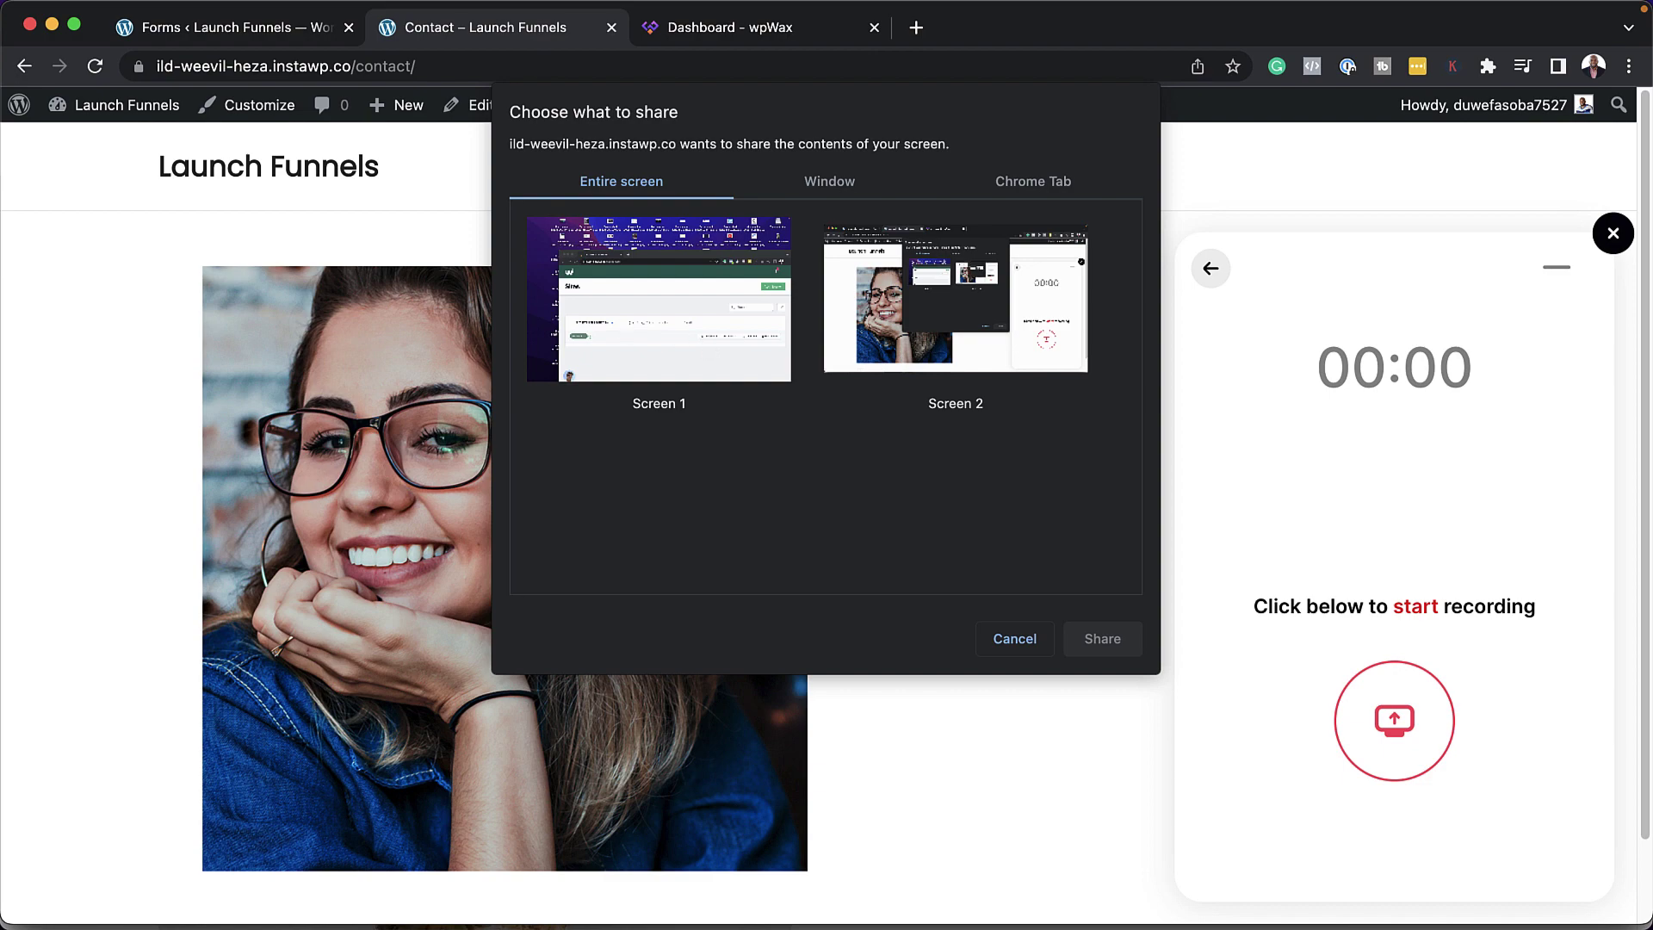
pyautogui.click(645, 332)
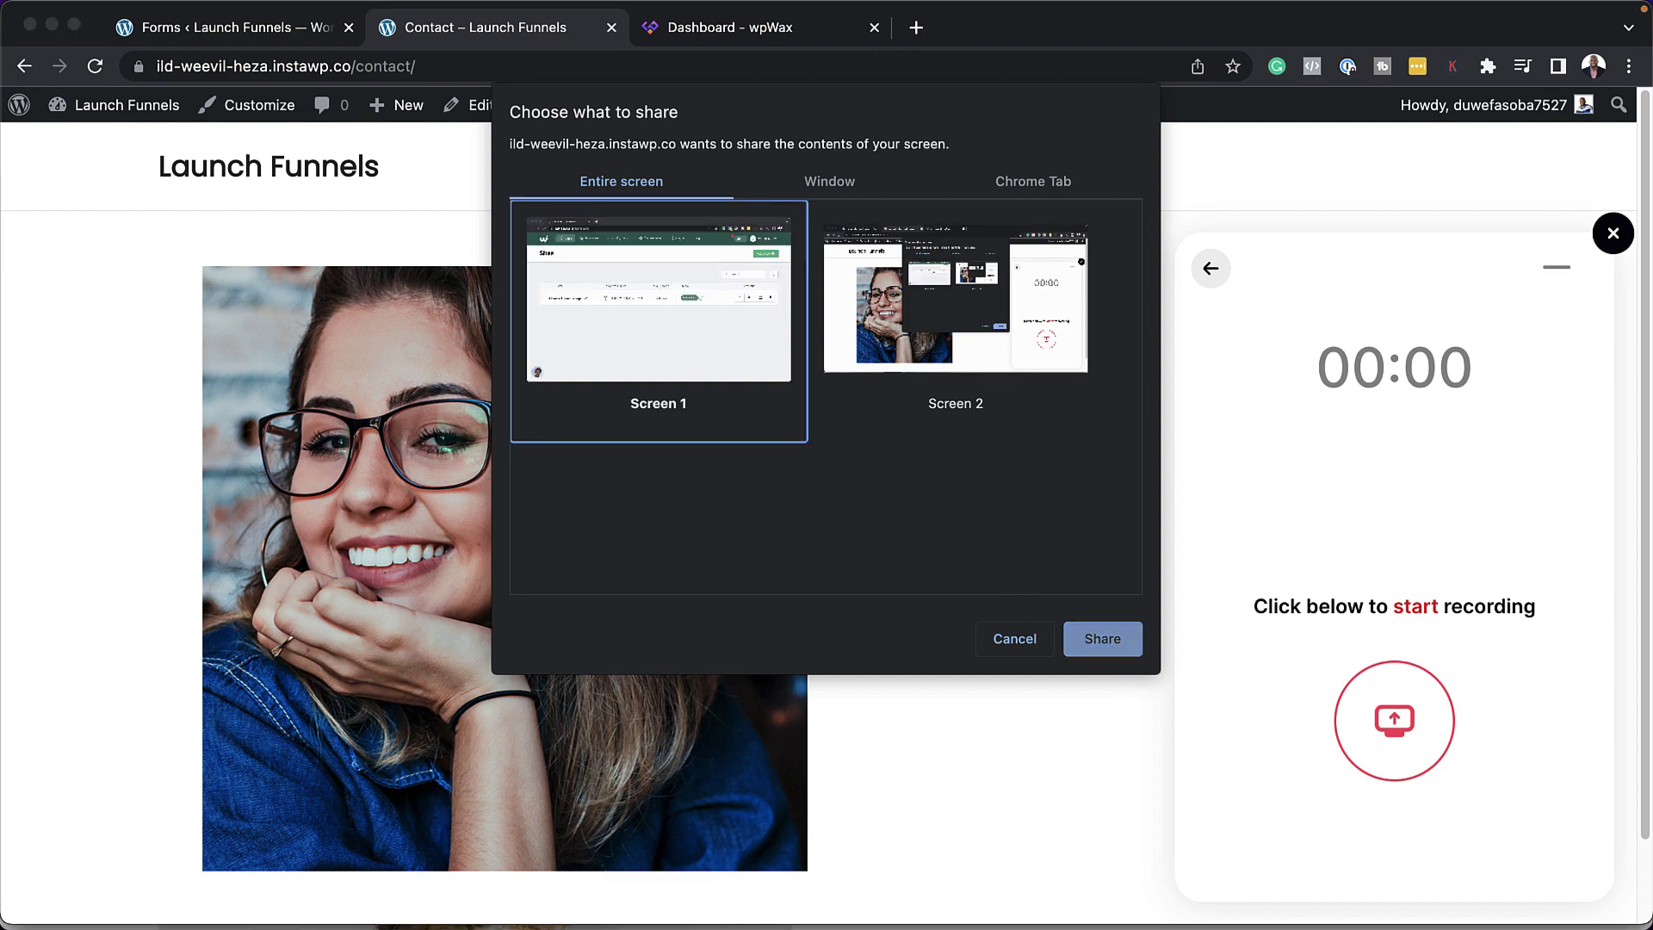
pyautogui.click(1109, 642)
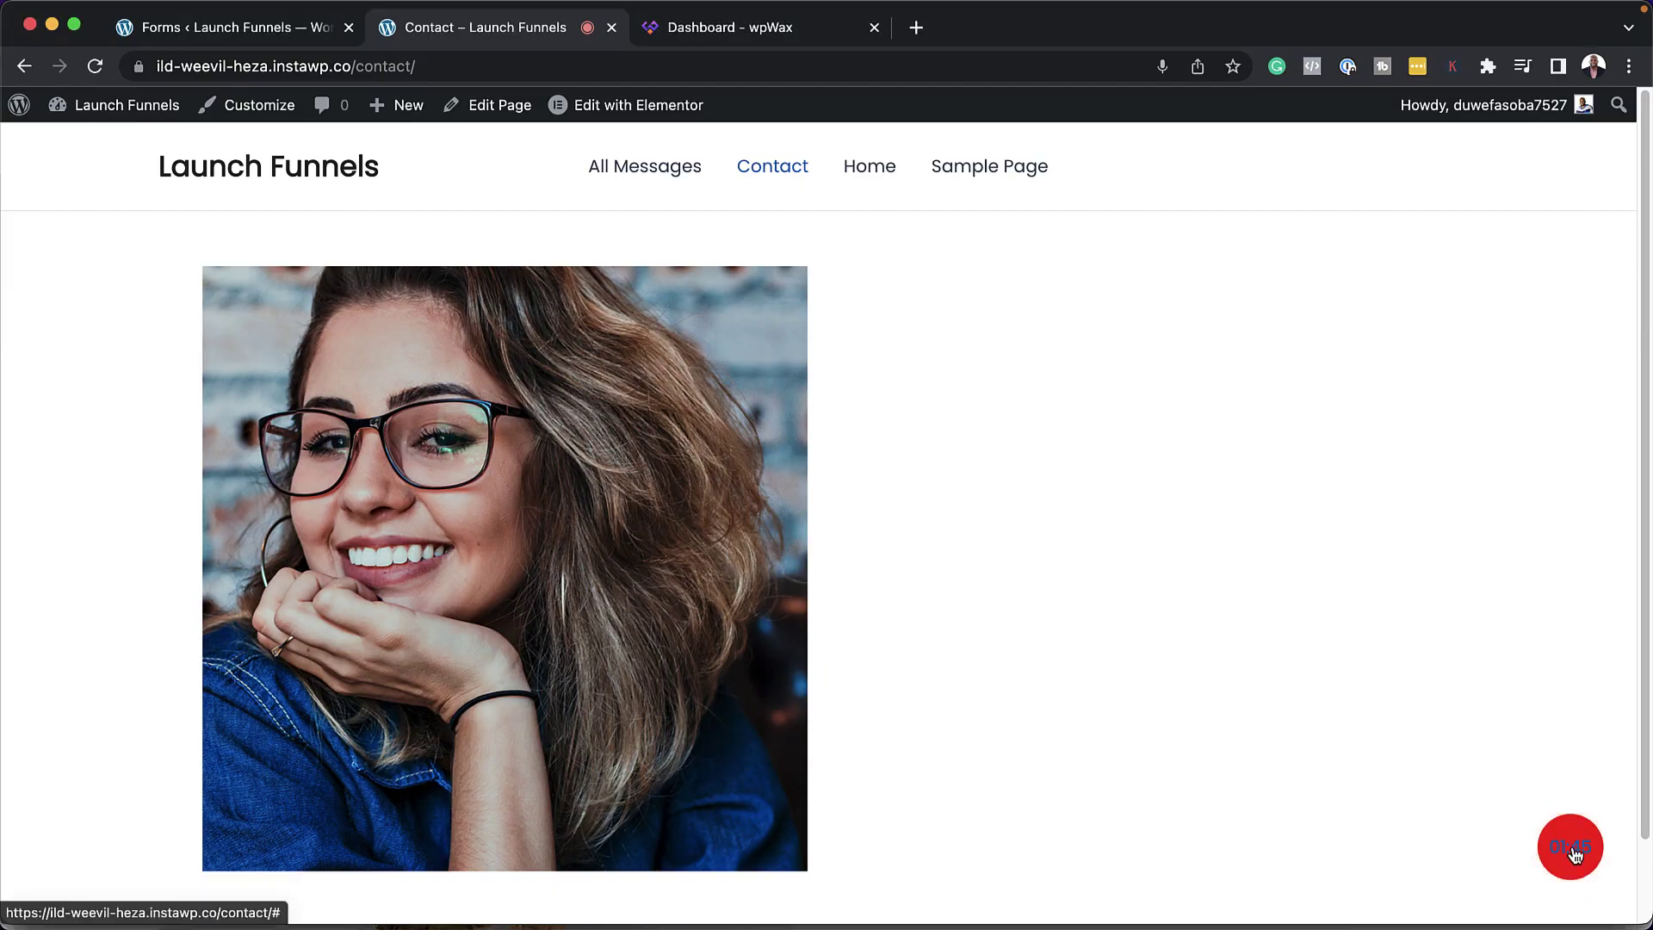
pyautogui.click(1567, 846)
pyautogui.click(1414, 696)
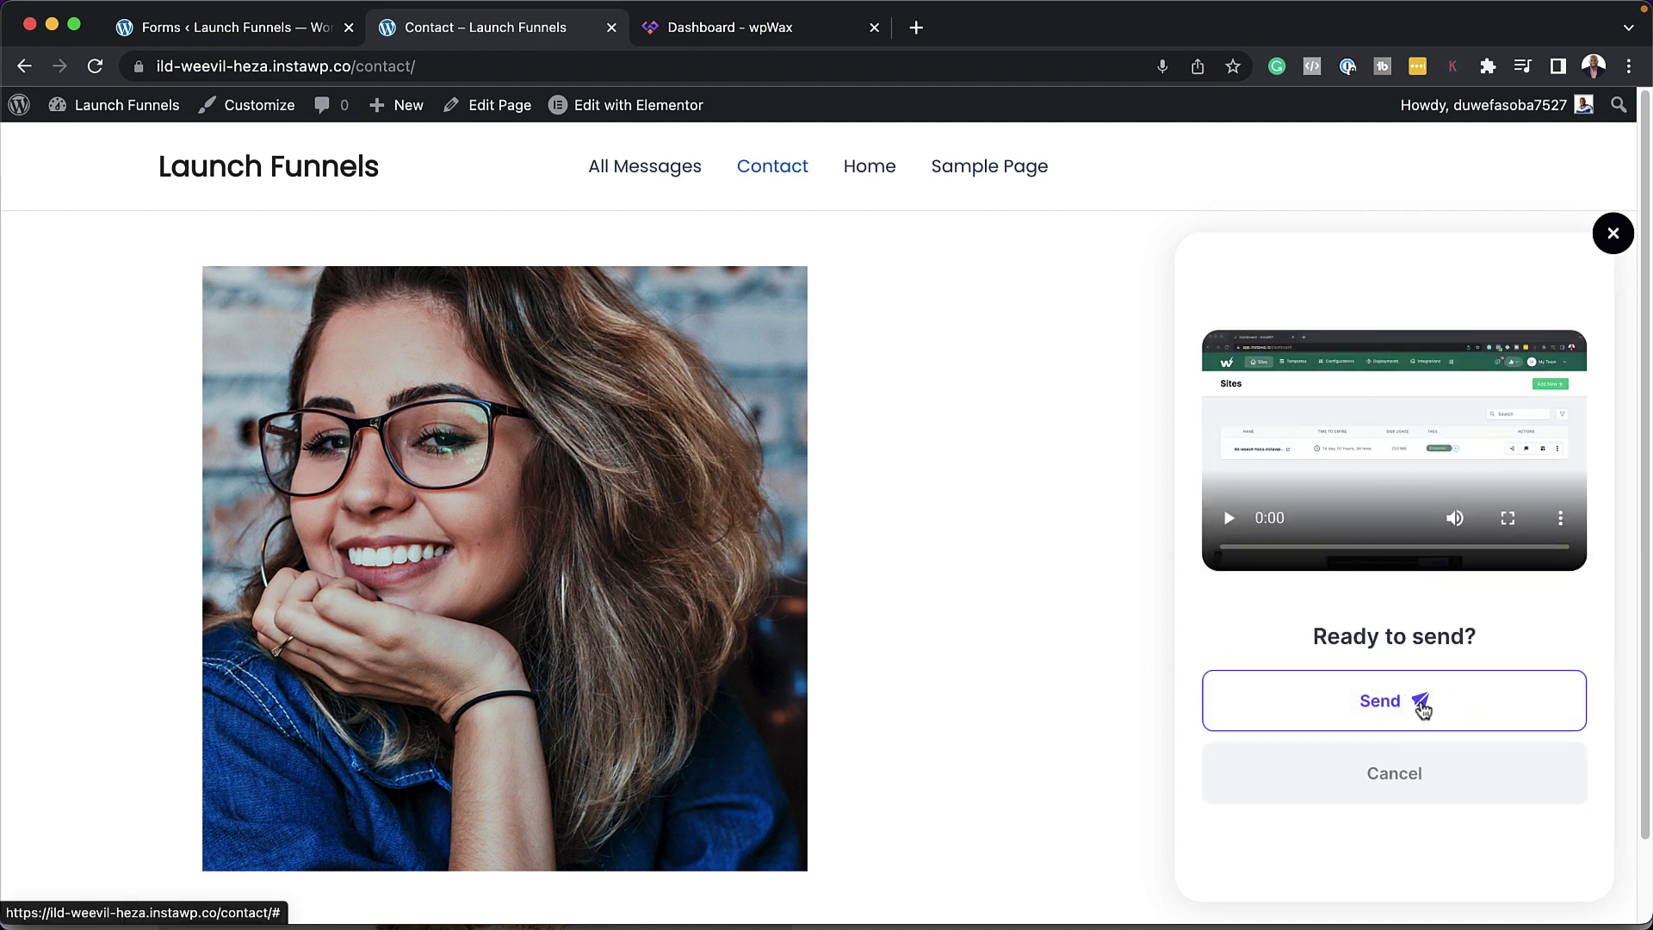
pyautogui.click(1395, 775)
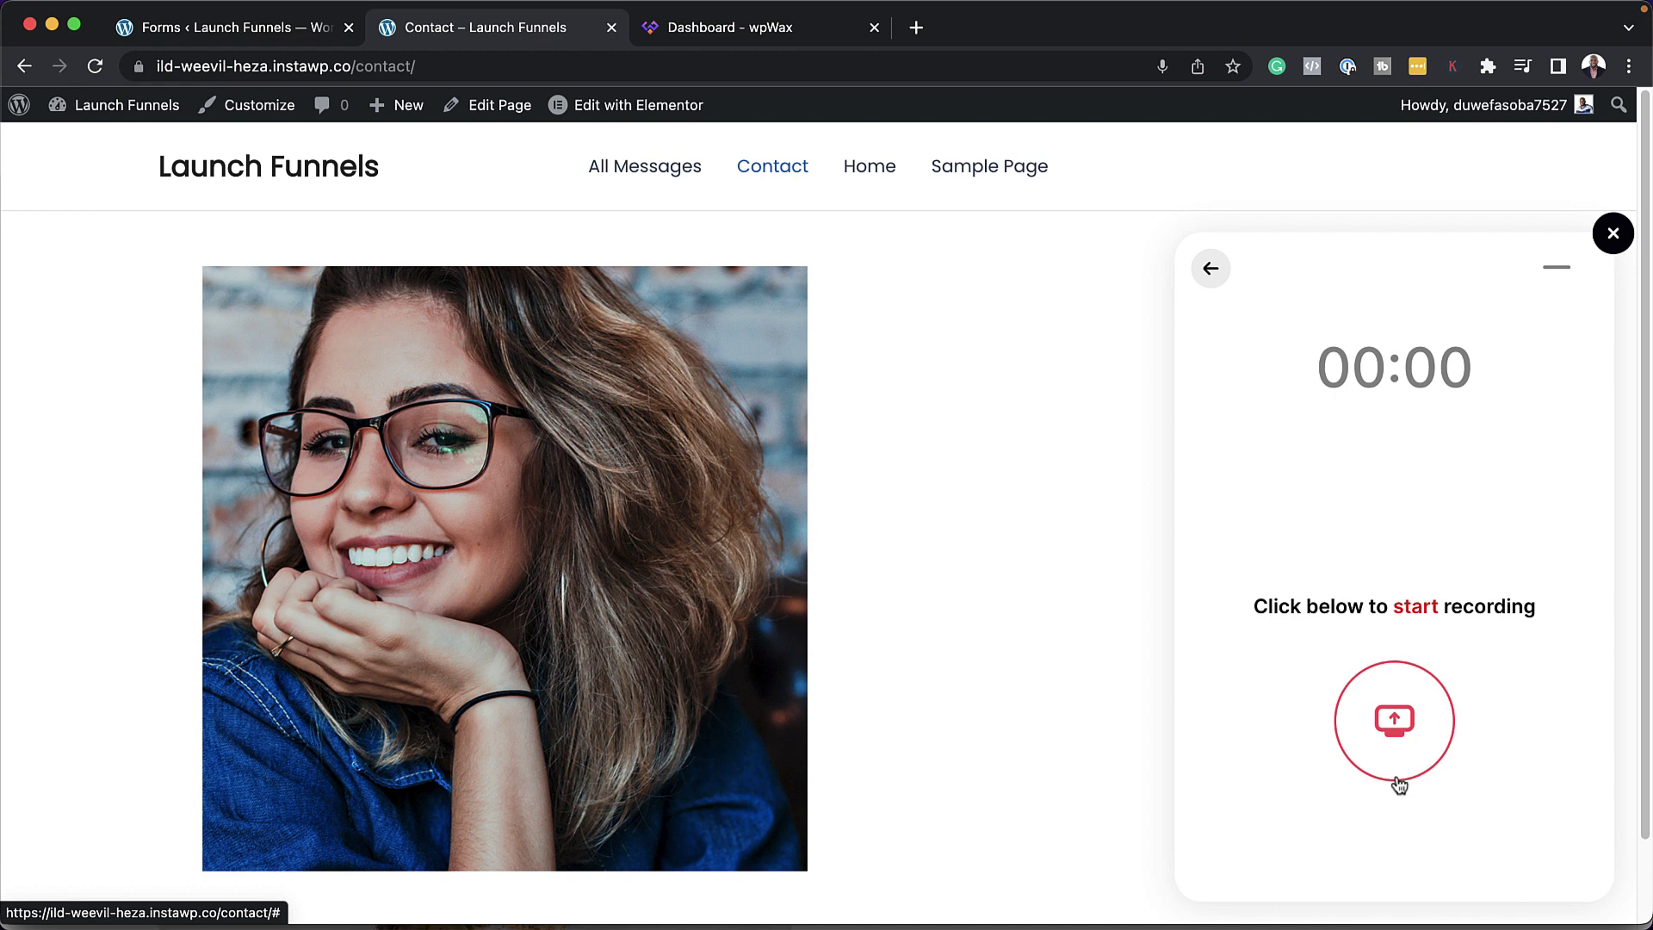
# Step: Record a test voice message in the widget, dismiss it, and return to contact options
pyautogui.click(1213, 269)
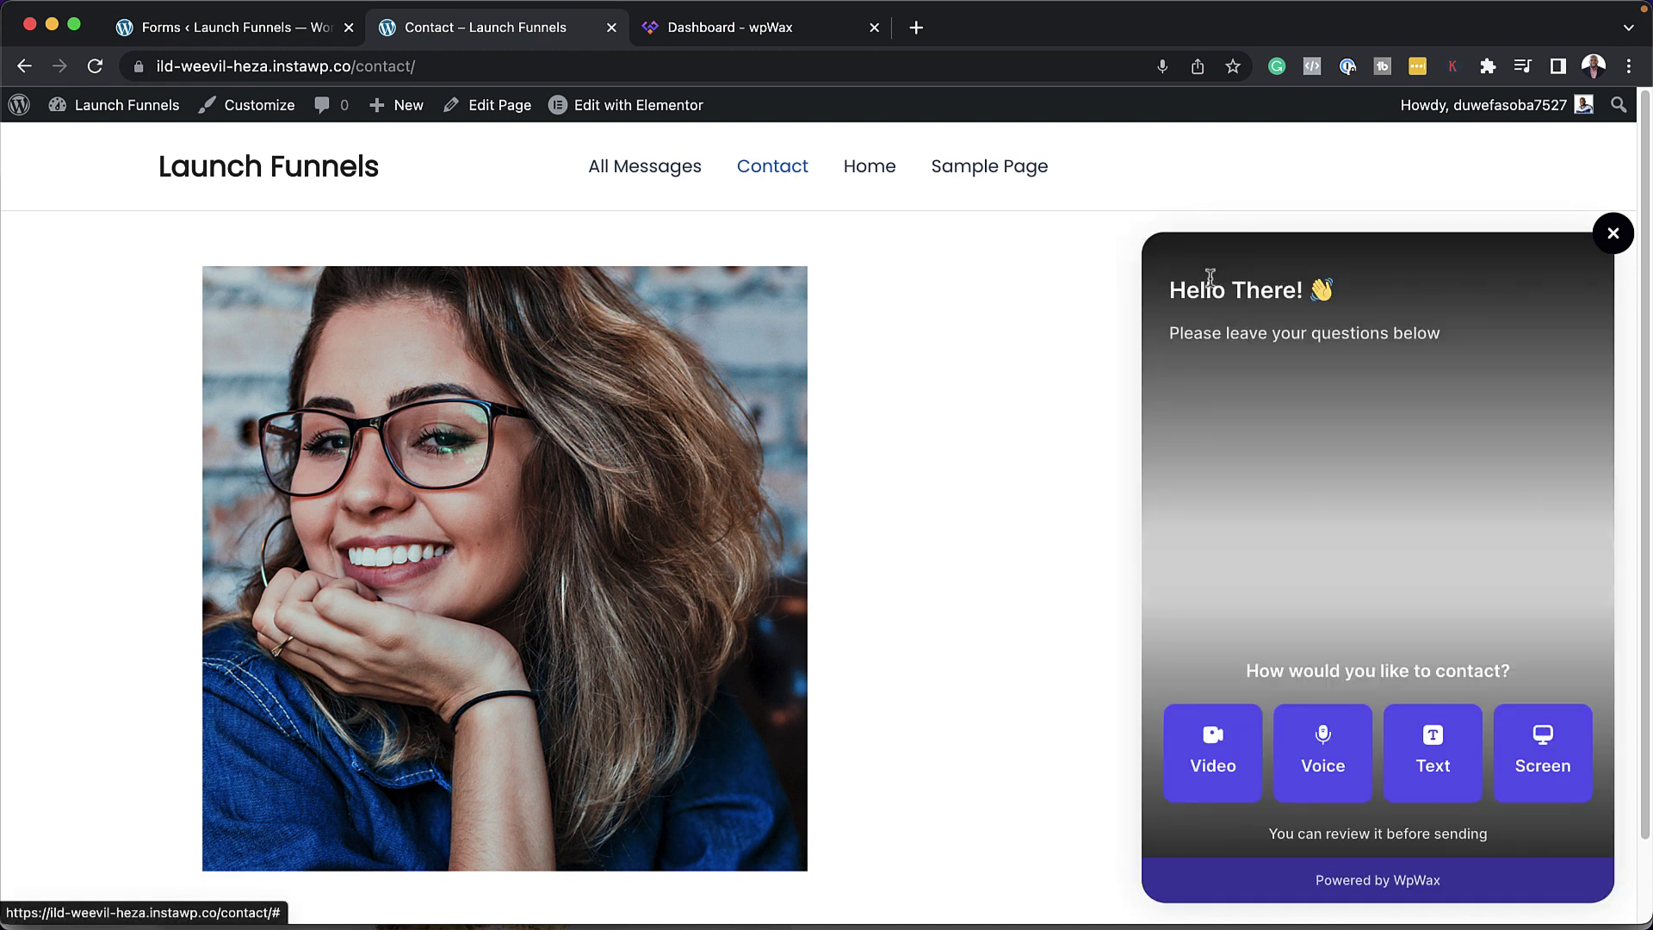
pyautogui.click(1325, 756)
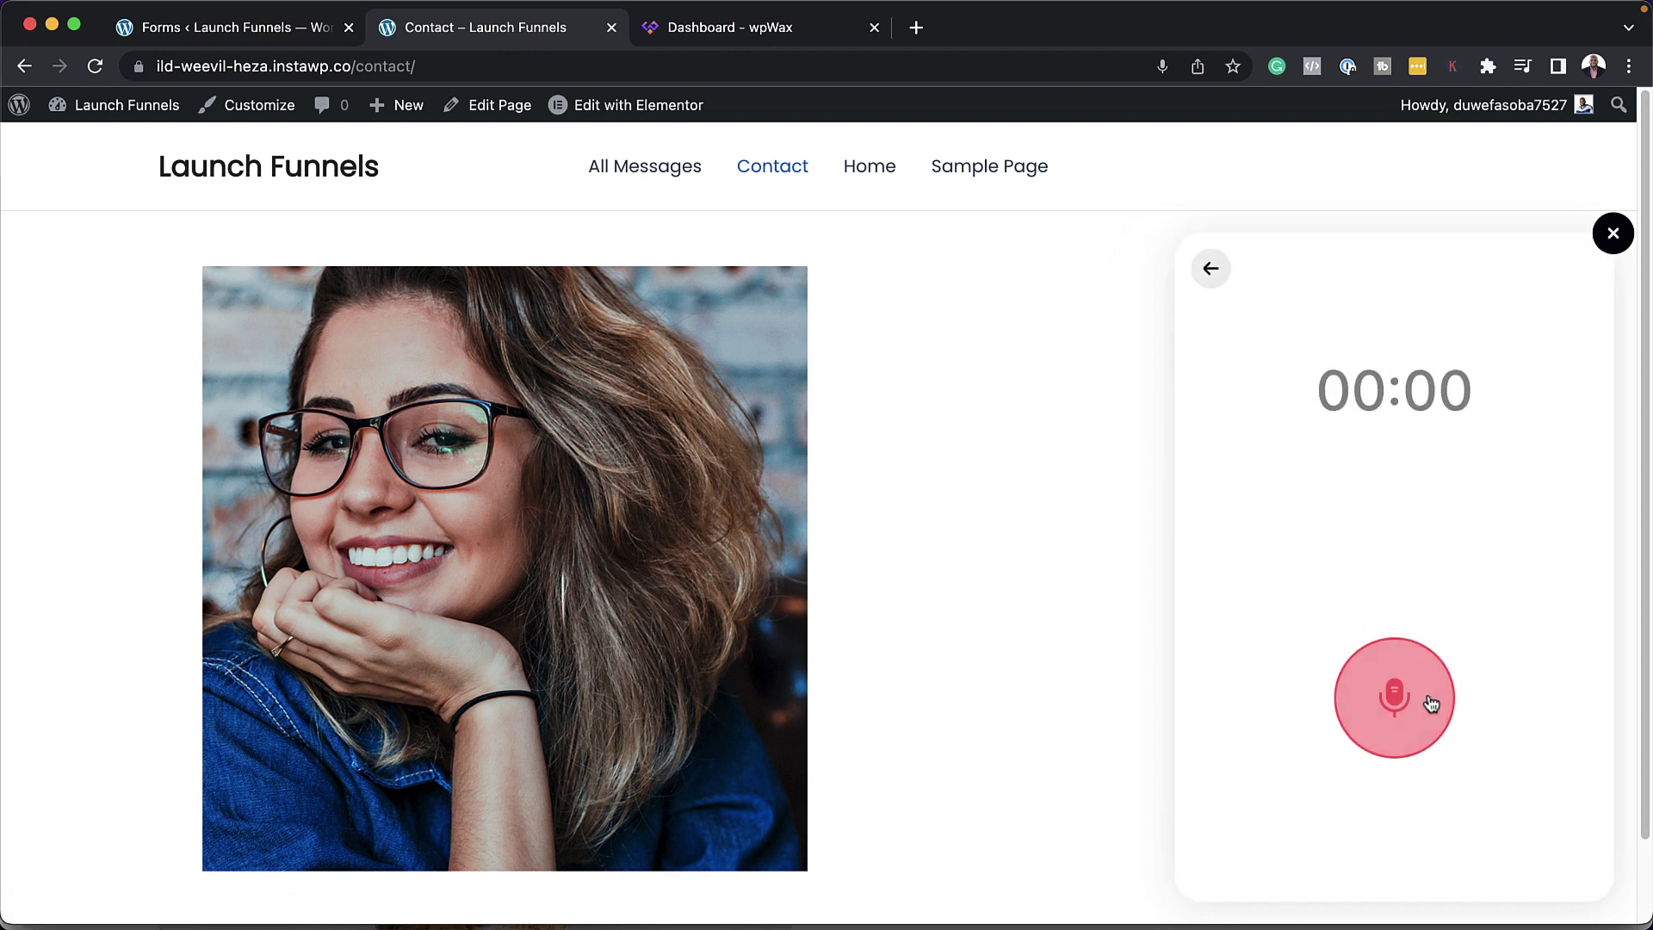
pyautogui.click(1401, 703)
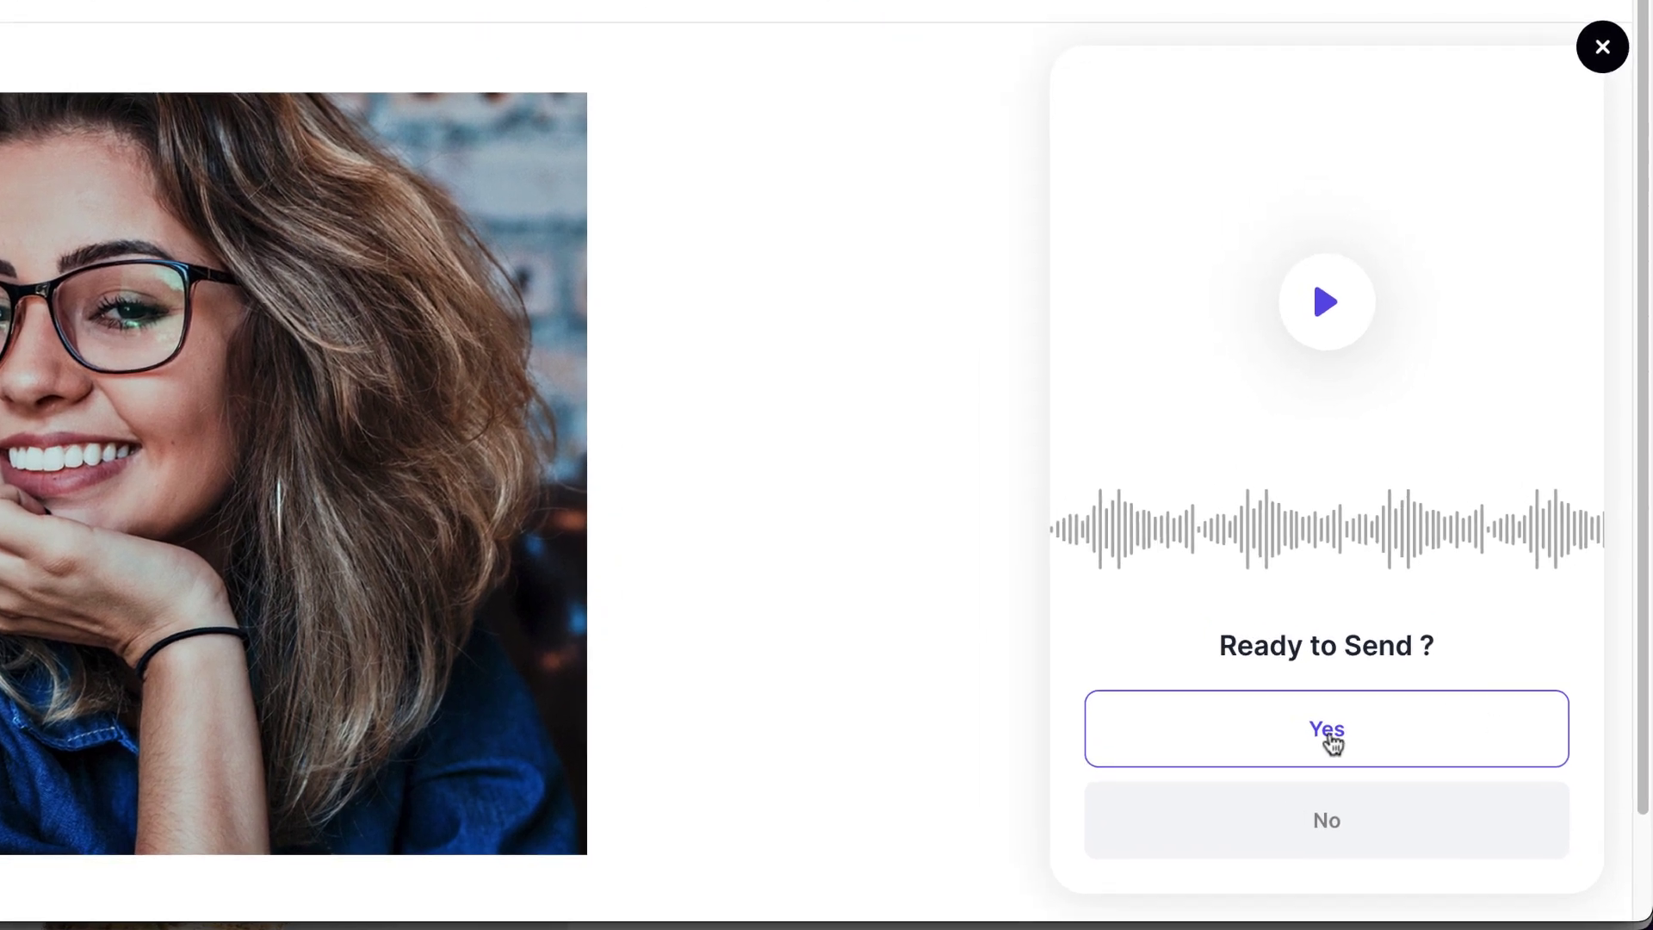
pyautogui.click(1344, 824)
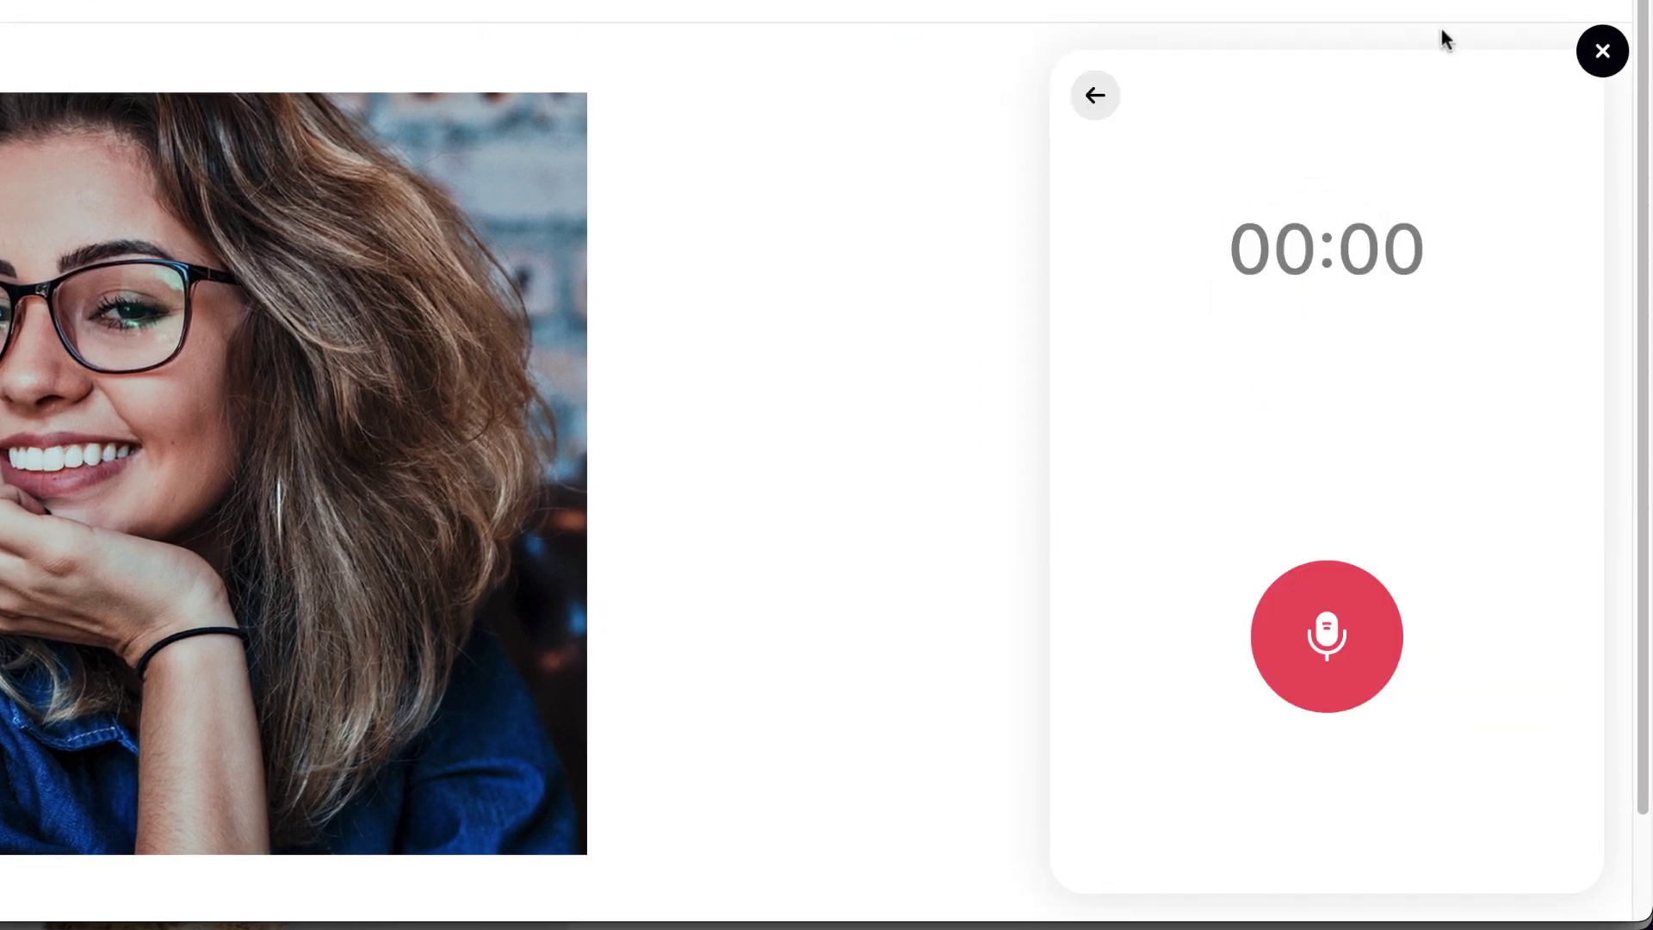
pyautogui.click(1096, 97)
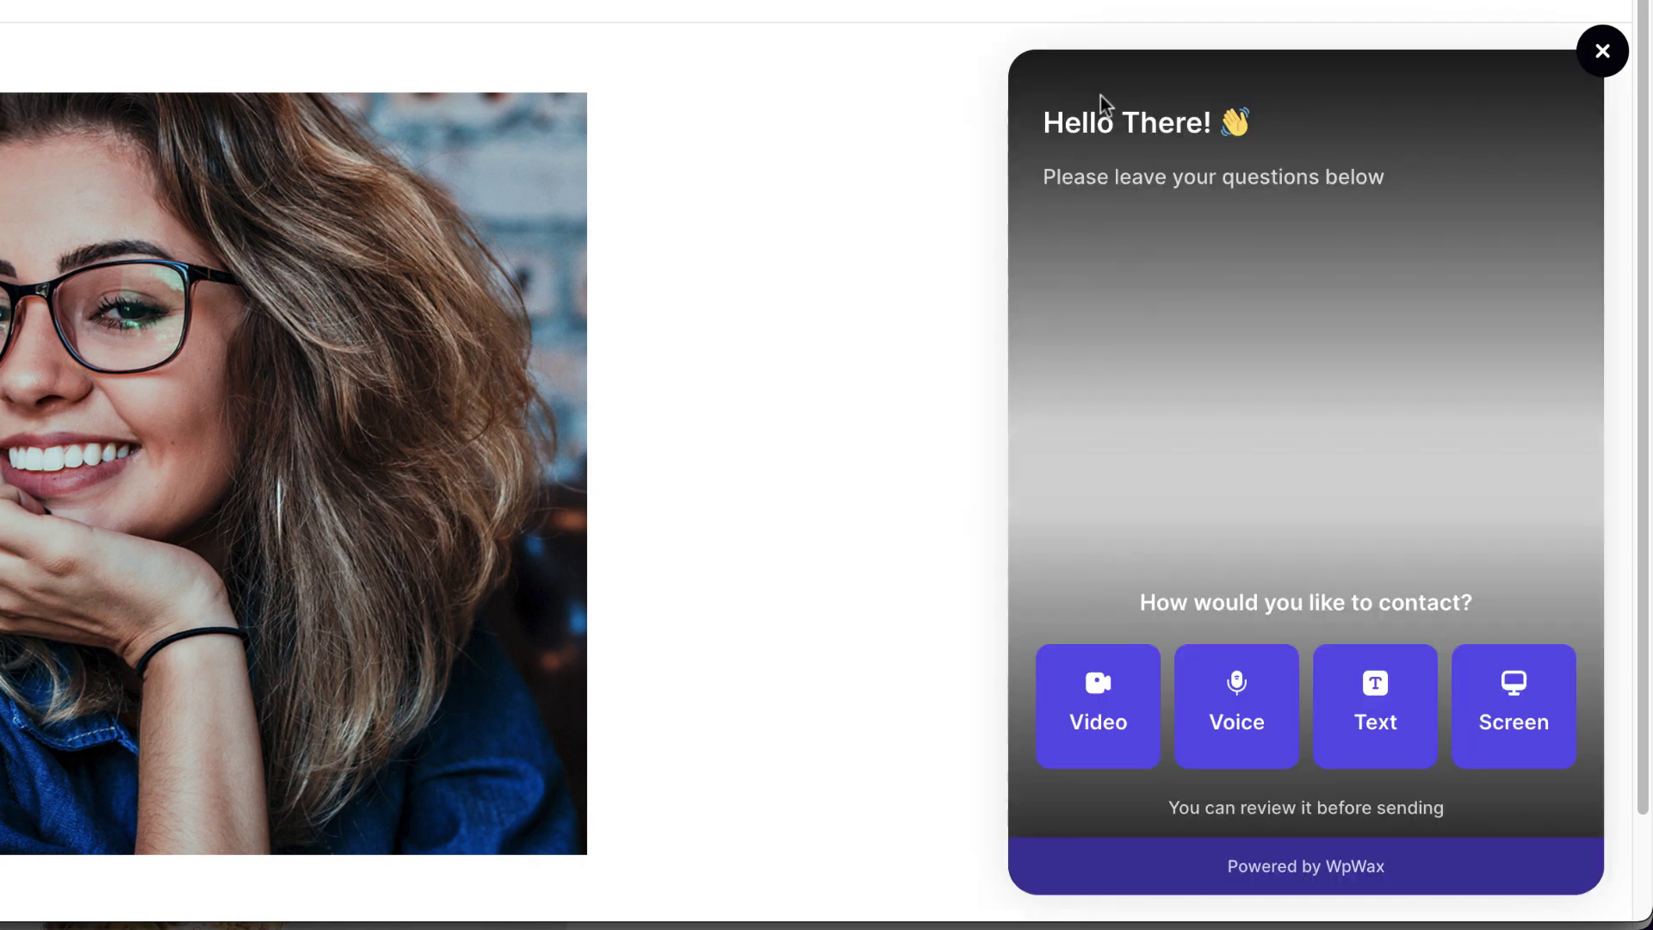
# Step: Choose Video > Upload Video, browse the file picker, and cancel without selecting a file
pyautogui.click(1107, 710)
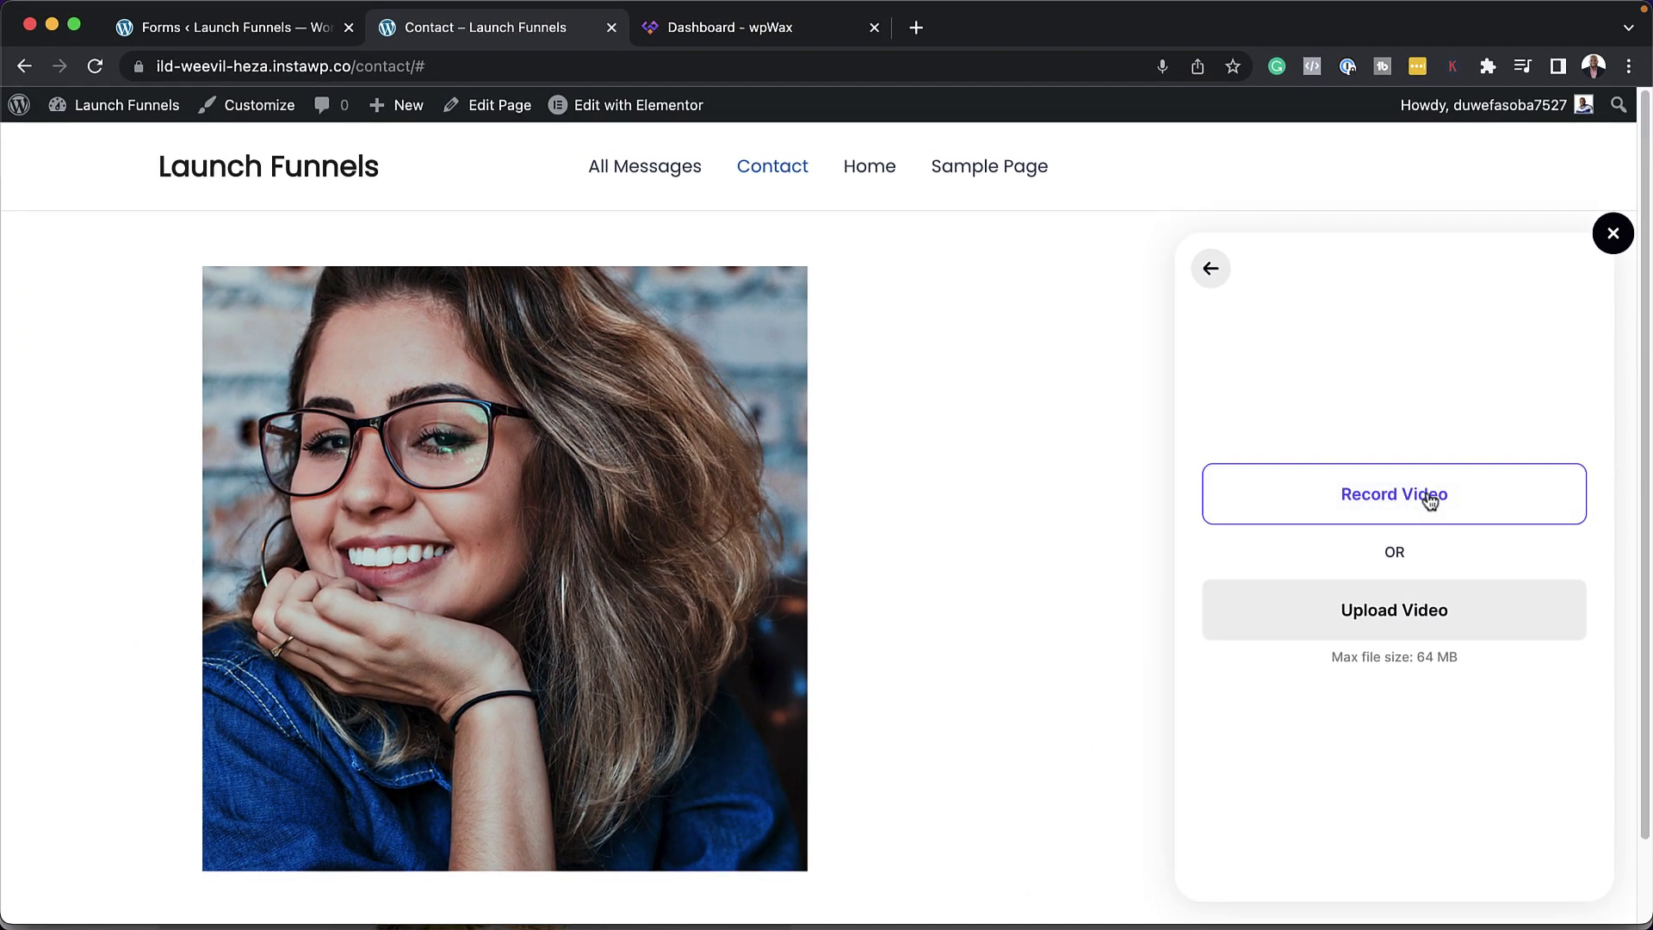
pyautogui.click(1376, 631)
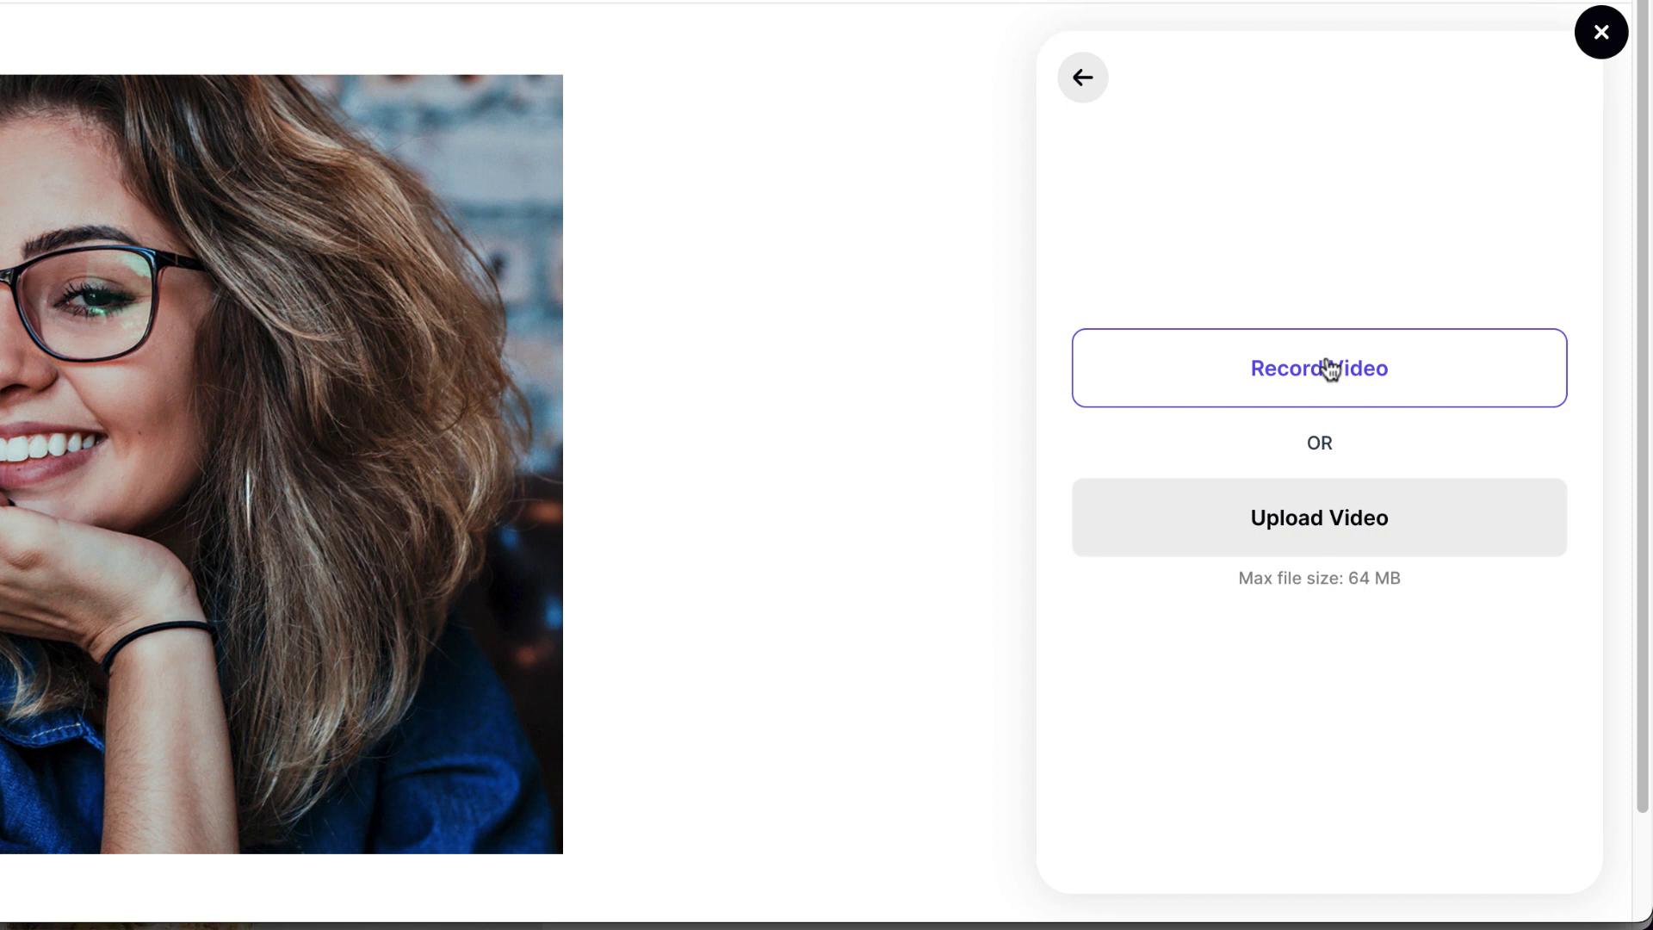
pyautogui.click(1361, 527)
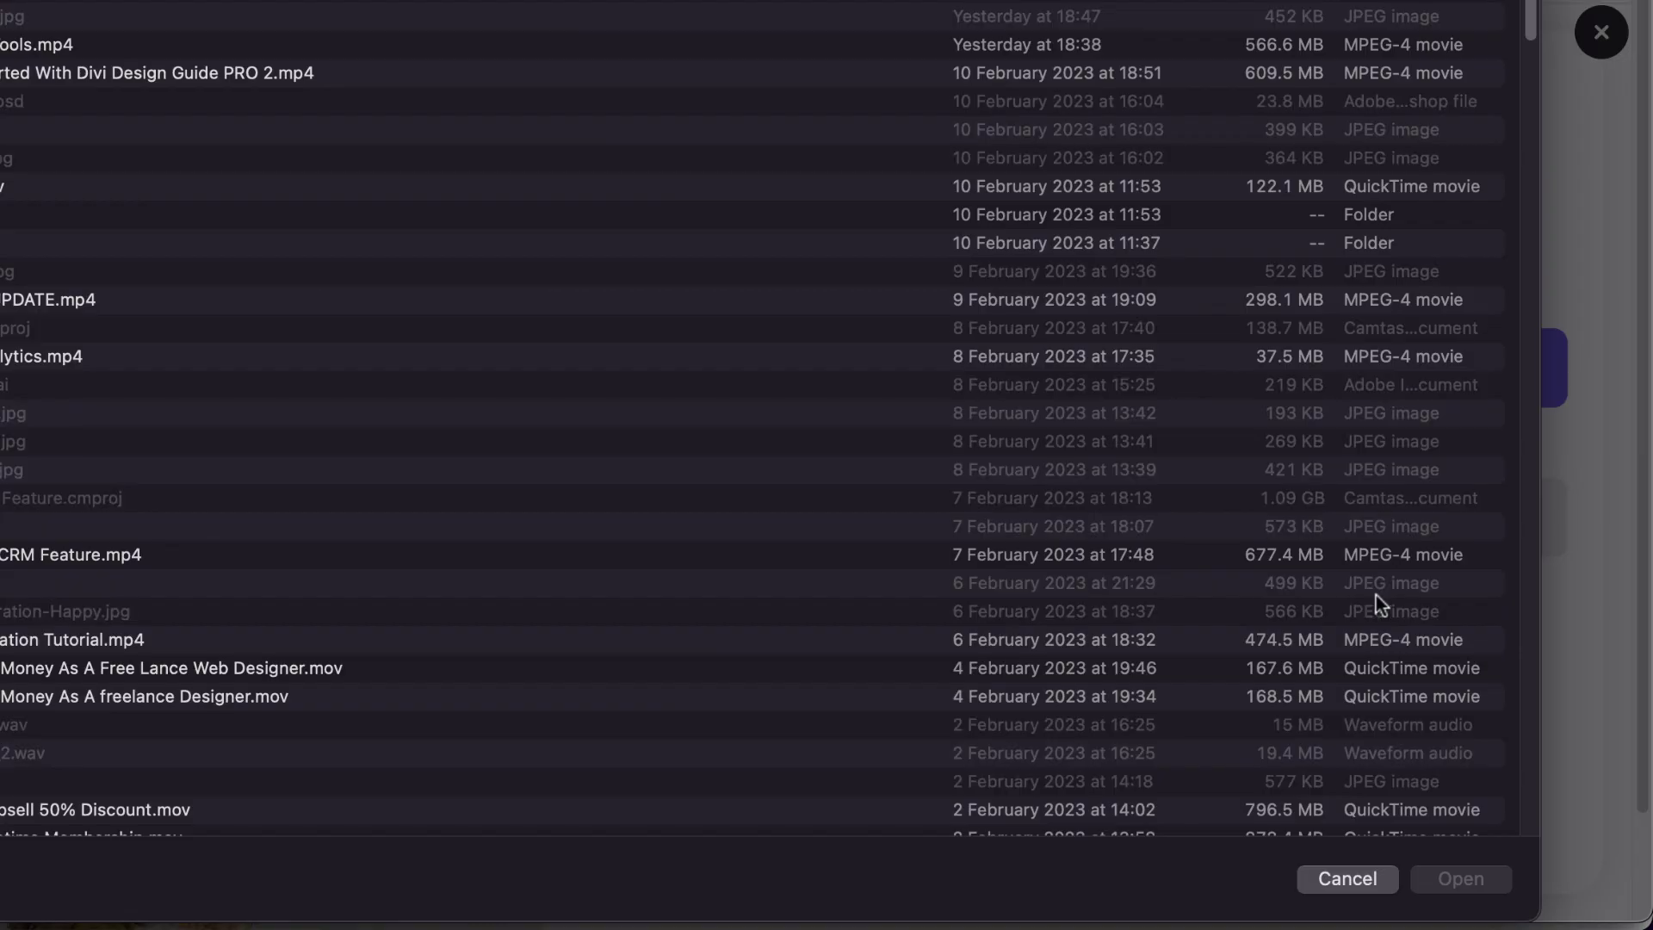
pyautogui.scroll(-4, 401, 534)
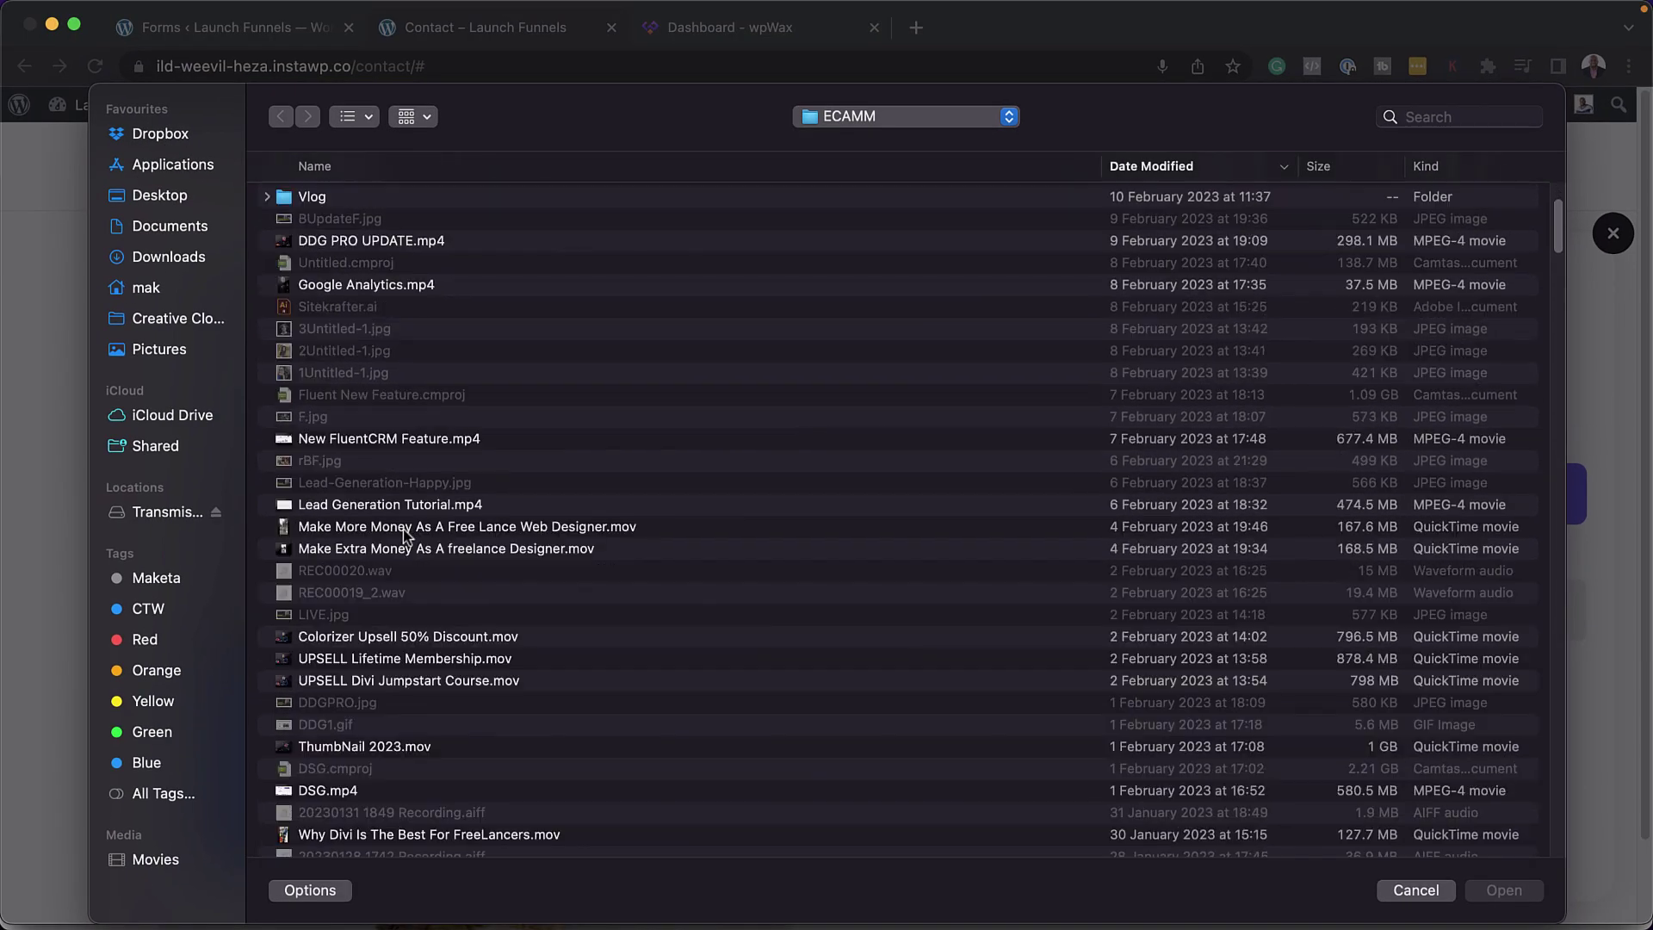
pyautogui.scroll(-8, 402, 535)
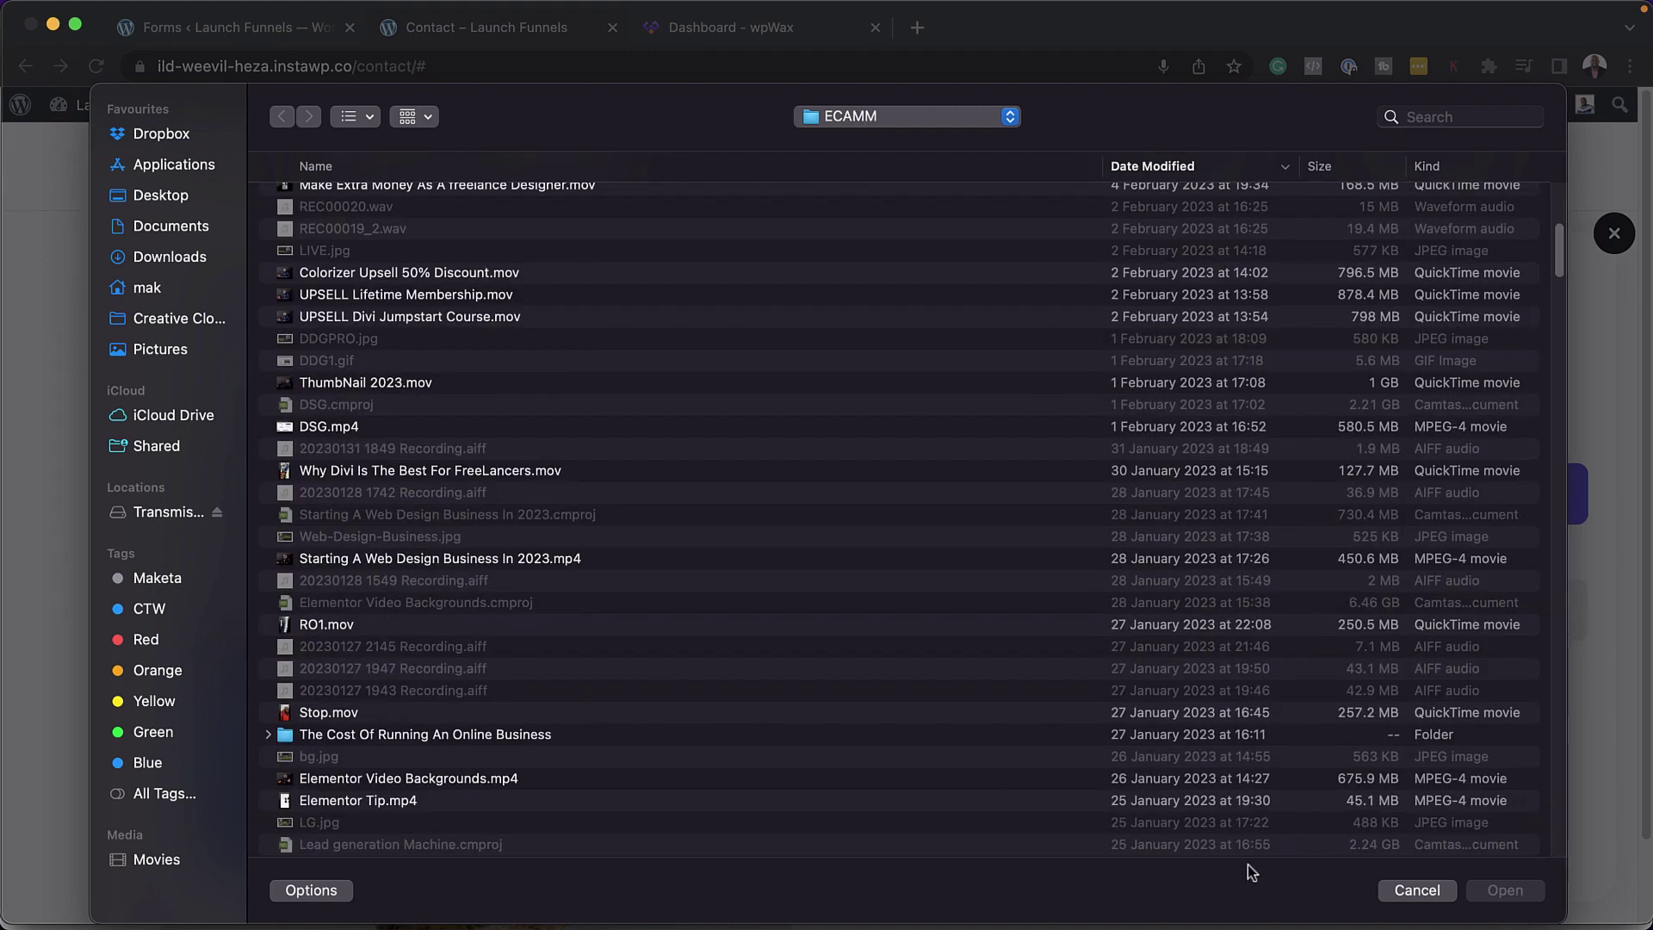
pyautogui.click(1429, 896)
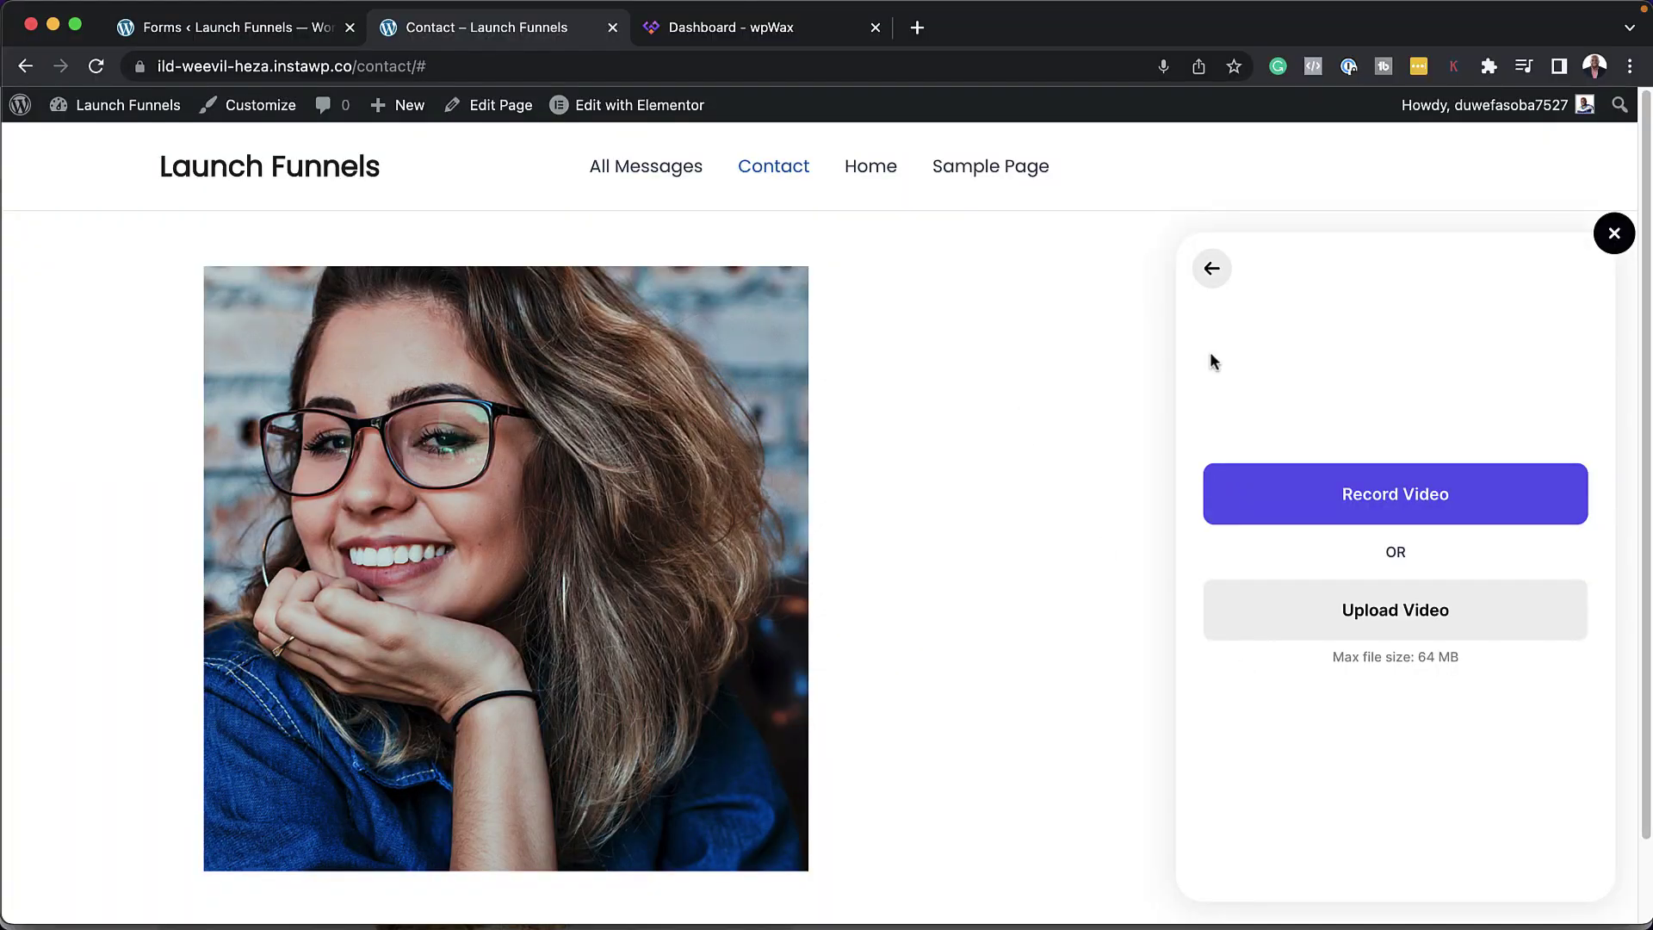
# Step: Leave the contact method choices and go through the admin dashboard to HelpGent All Messages
pyautogui.click(1209, 269)
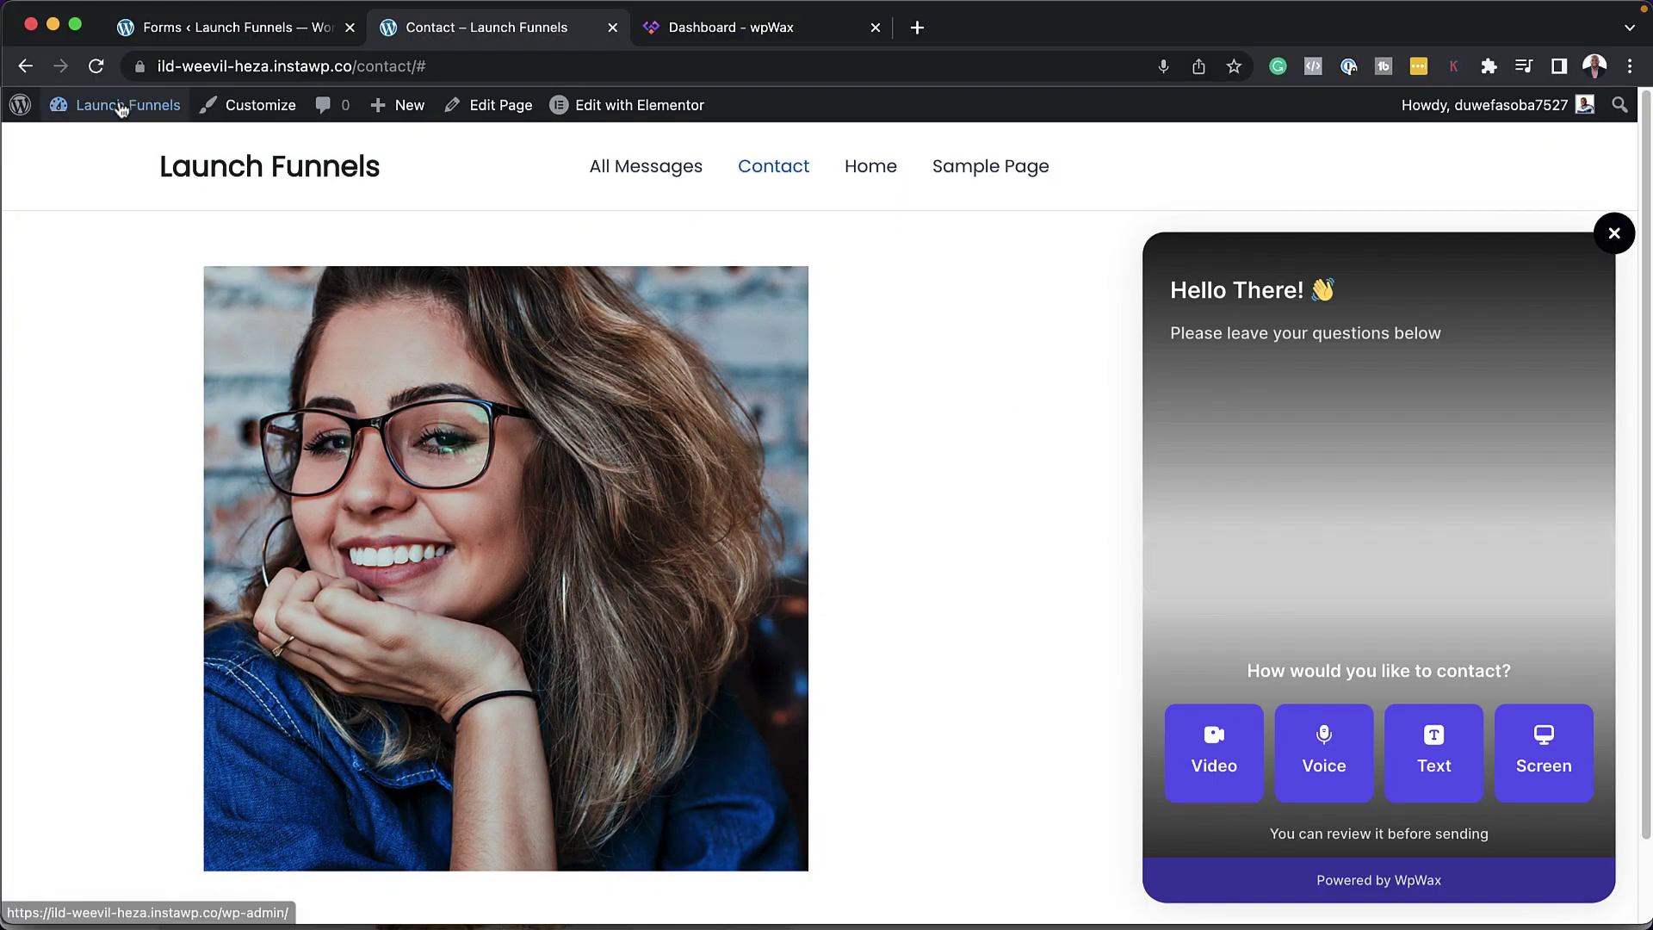
pyautogui.moveTo(124, 107)
pyautogui.click(113, 145)
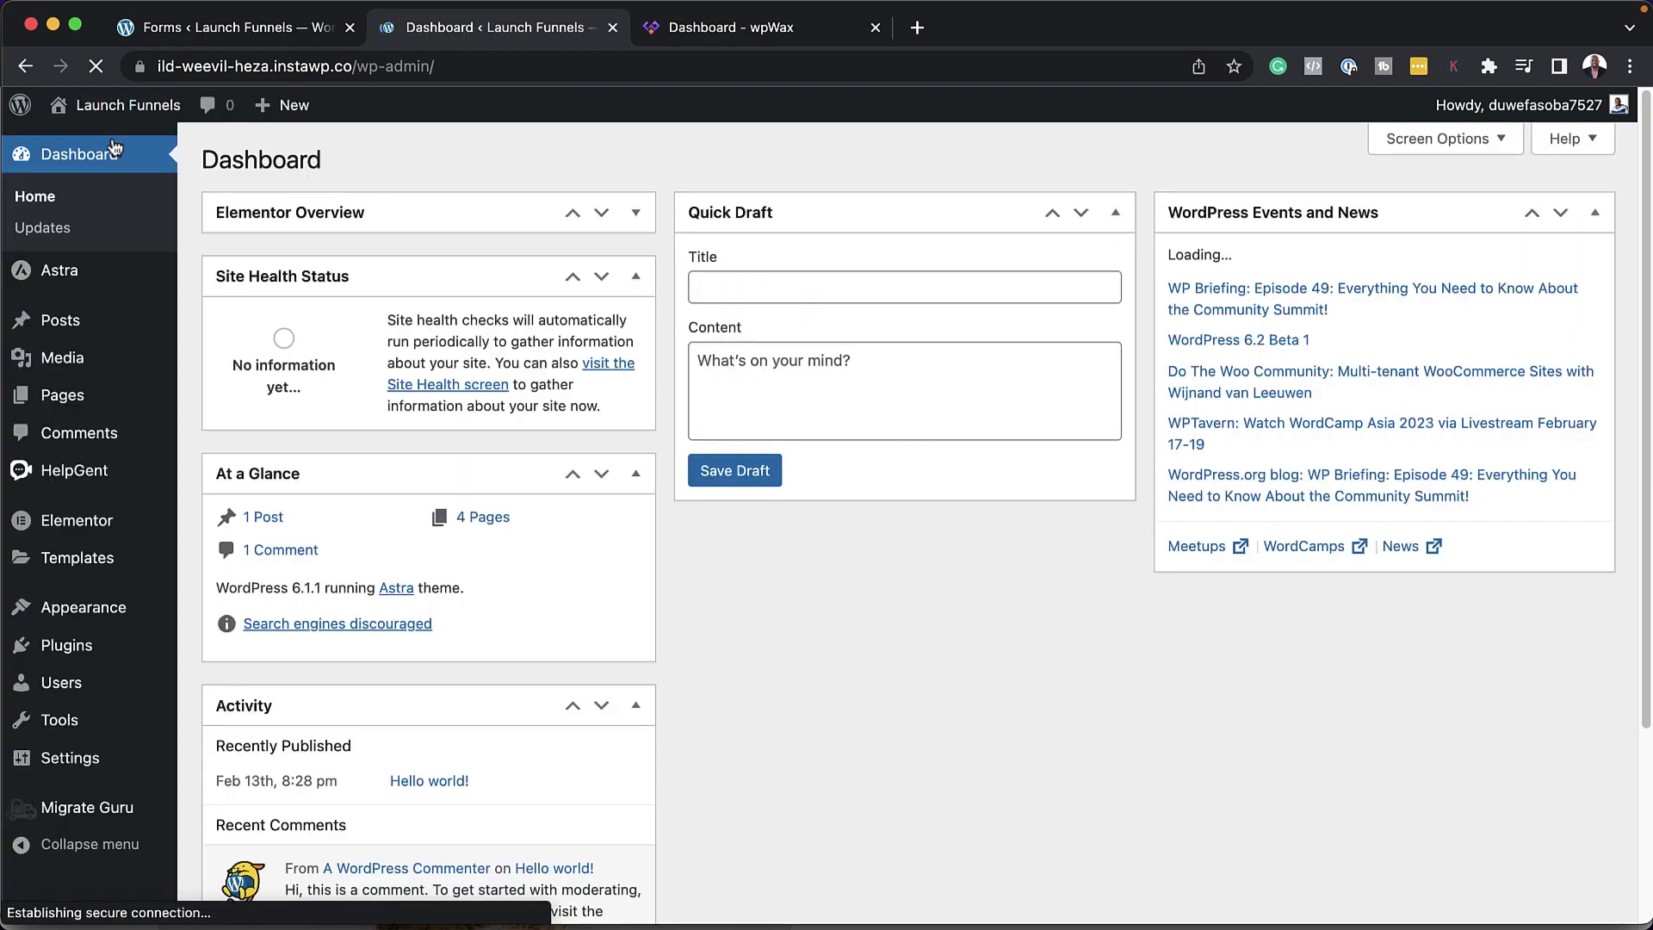
pyautogui.moveTo(86, 474)
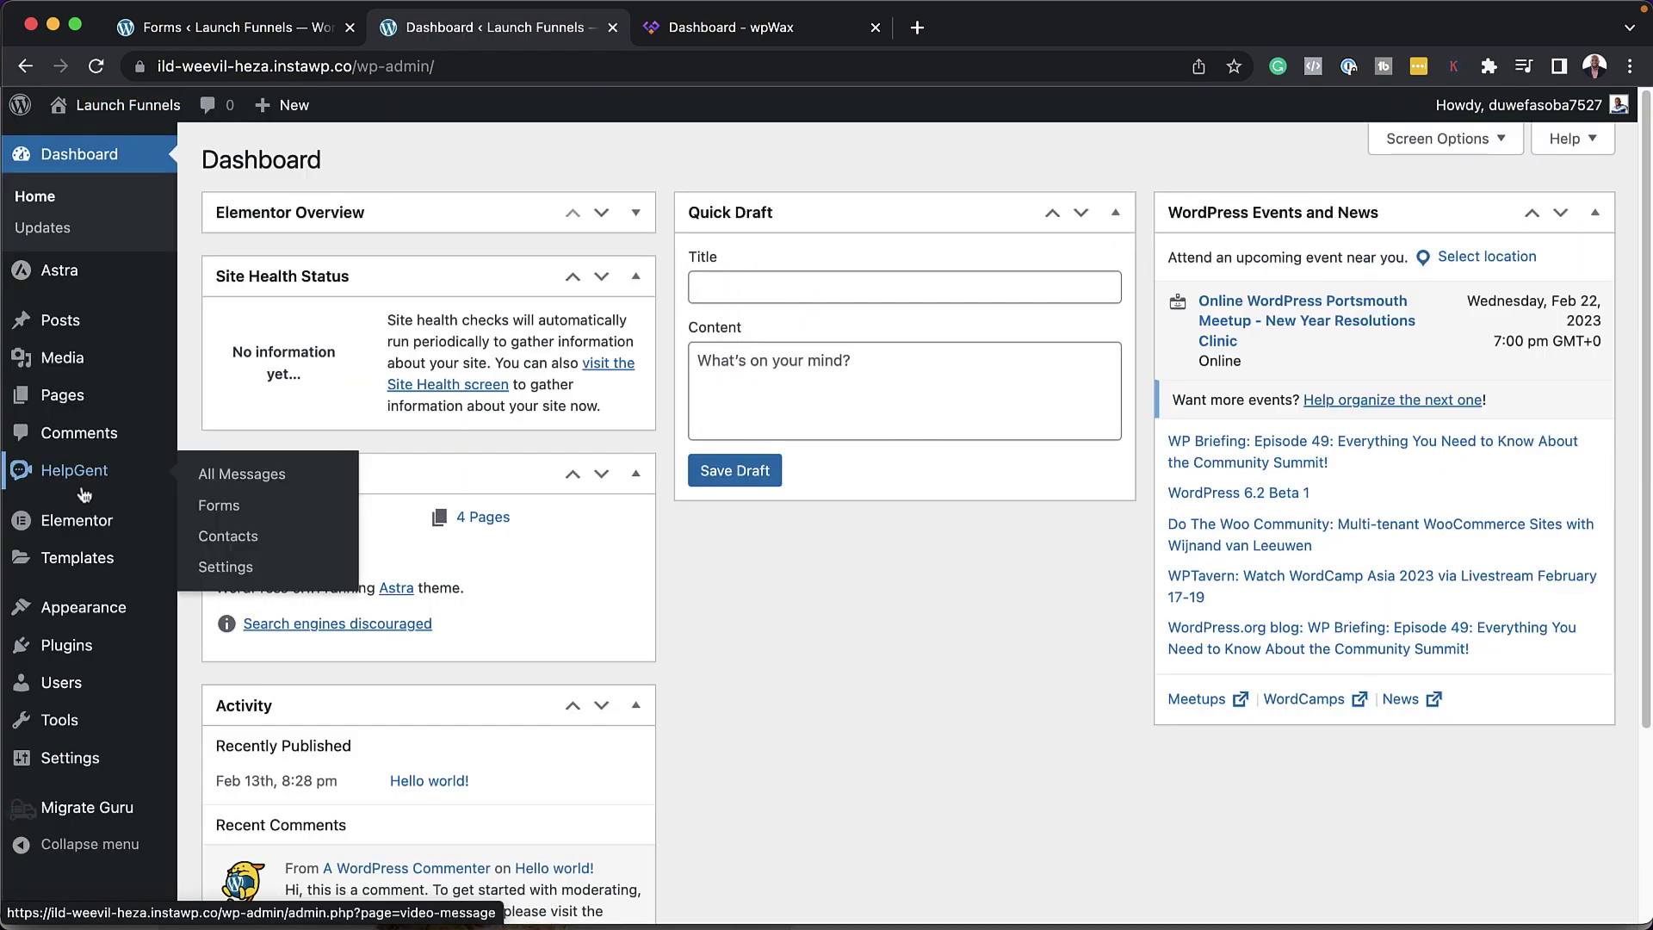
pyautogui.click(273, 484)
# Step: Record a voice reply in the test conversation and send it
pyautogui.scroll(2, 882, 396)
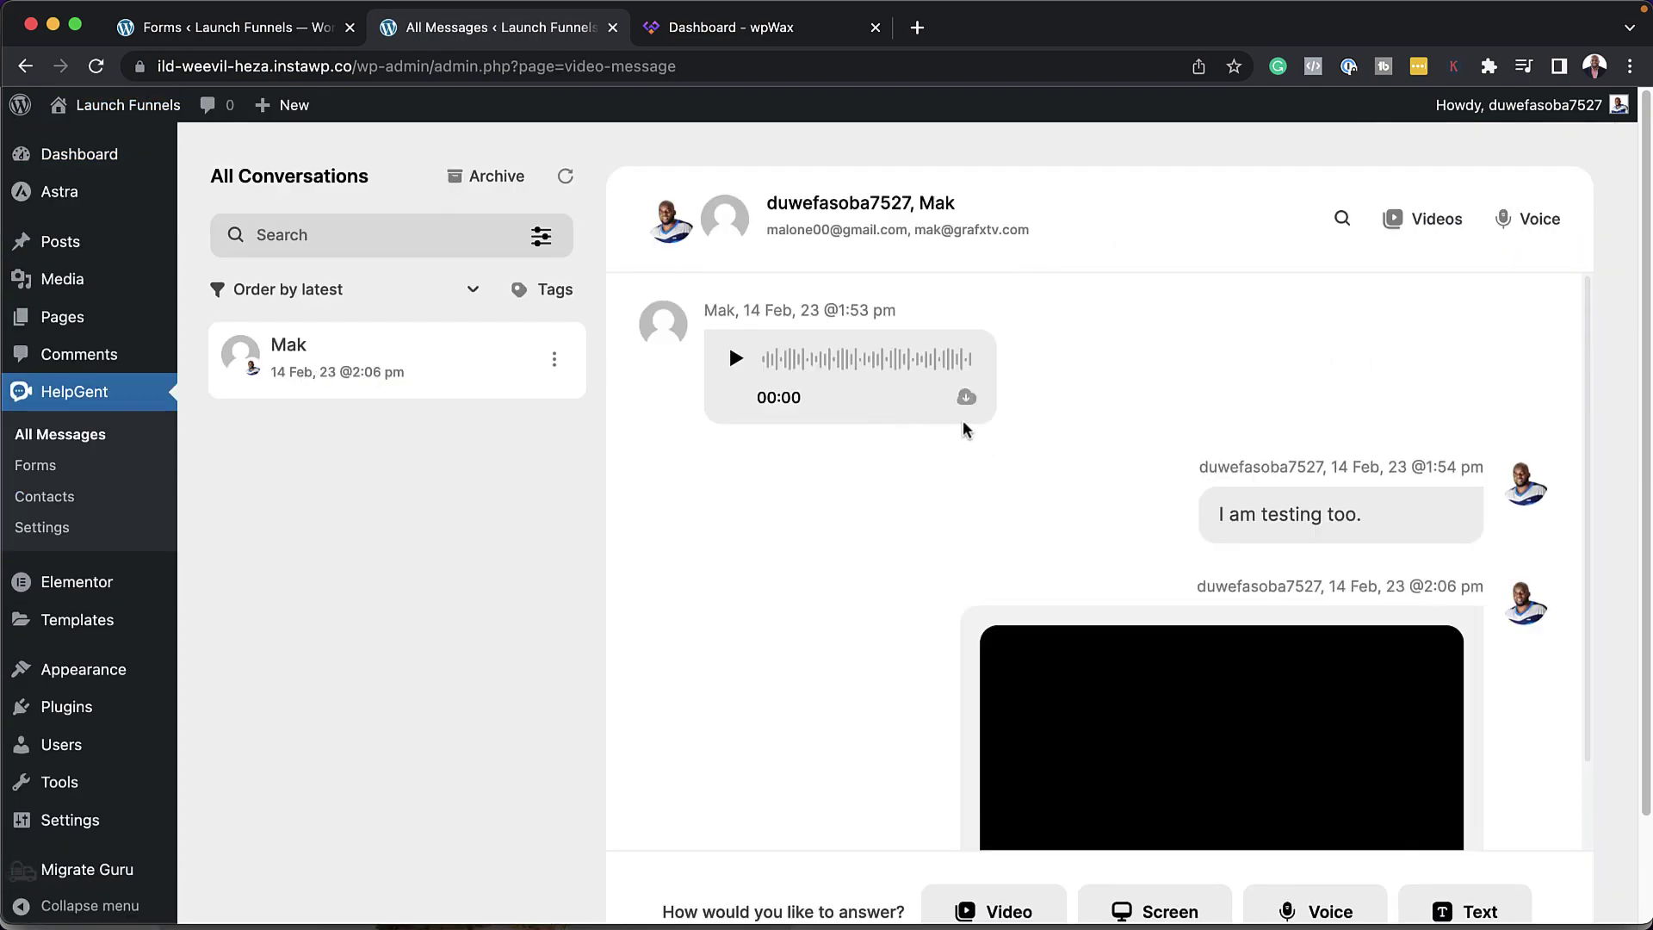
pyautogui.scroll(-2, 1188, 422)
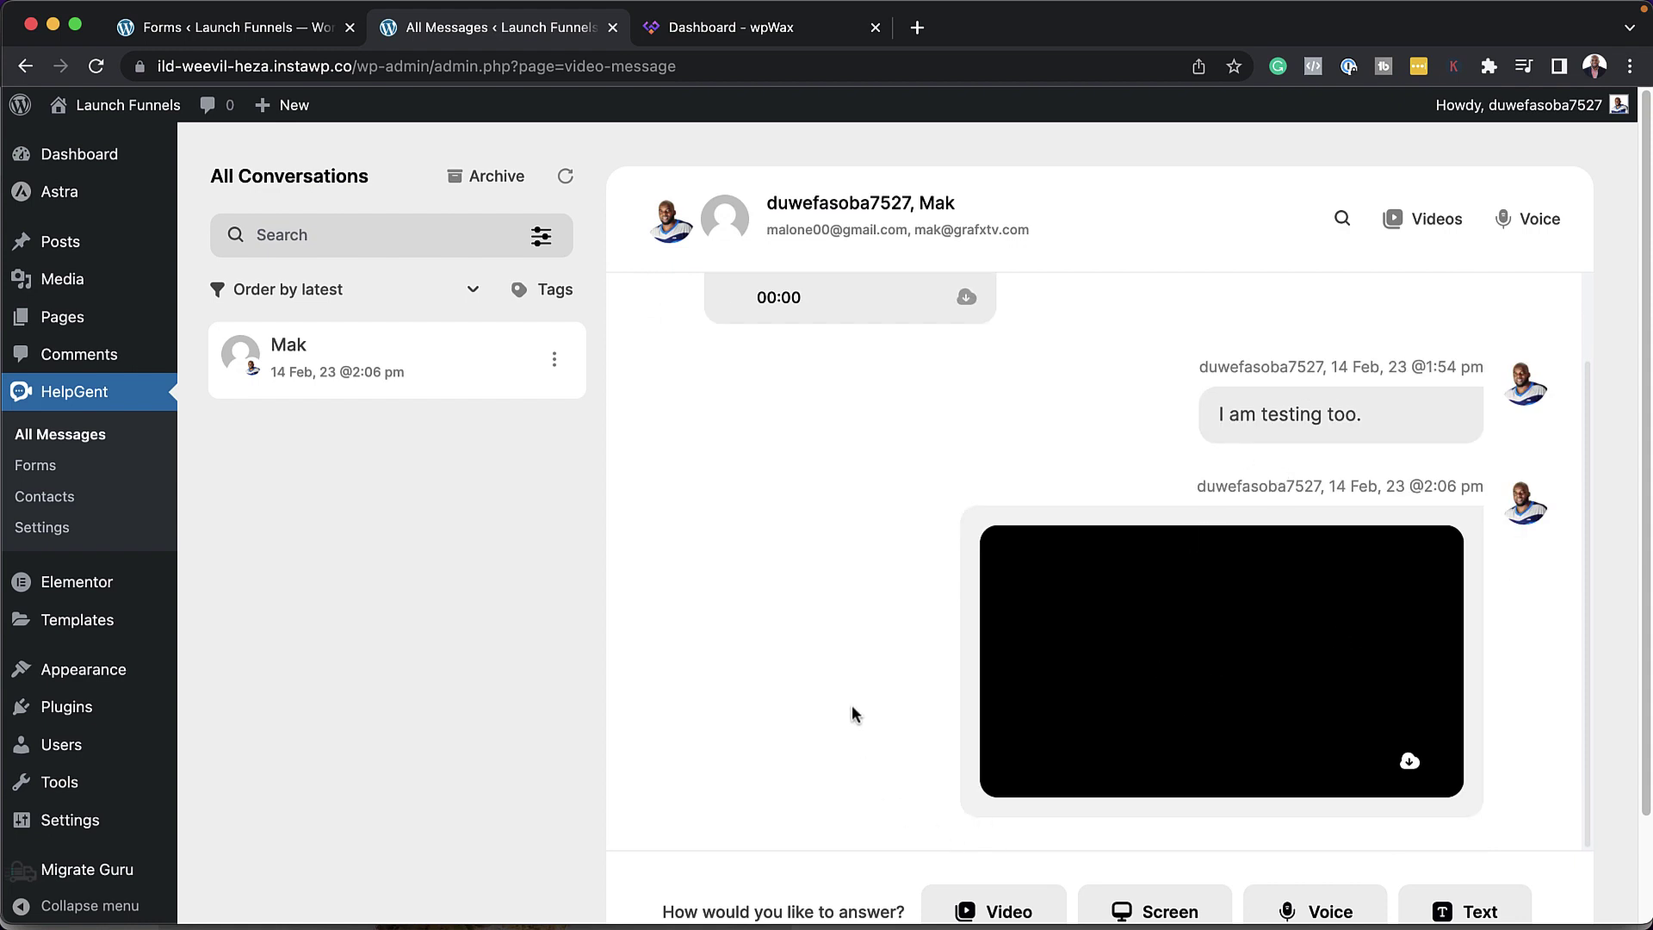
pyautogui.scroll(-1, 852, 706)
pyautogui.scroll(-3, 851, 701)
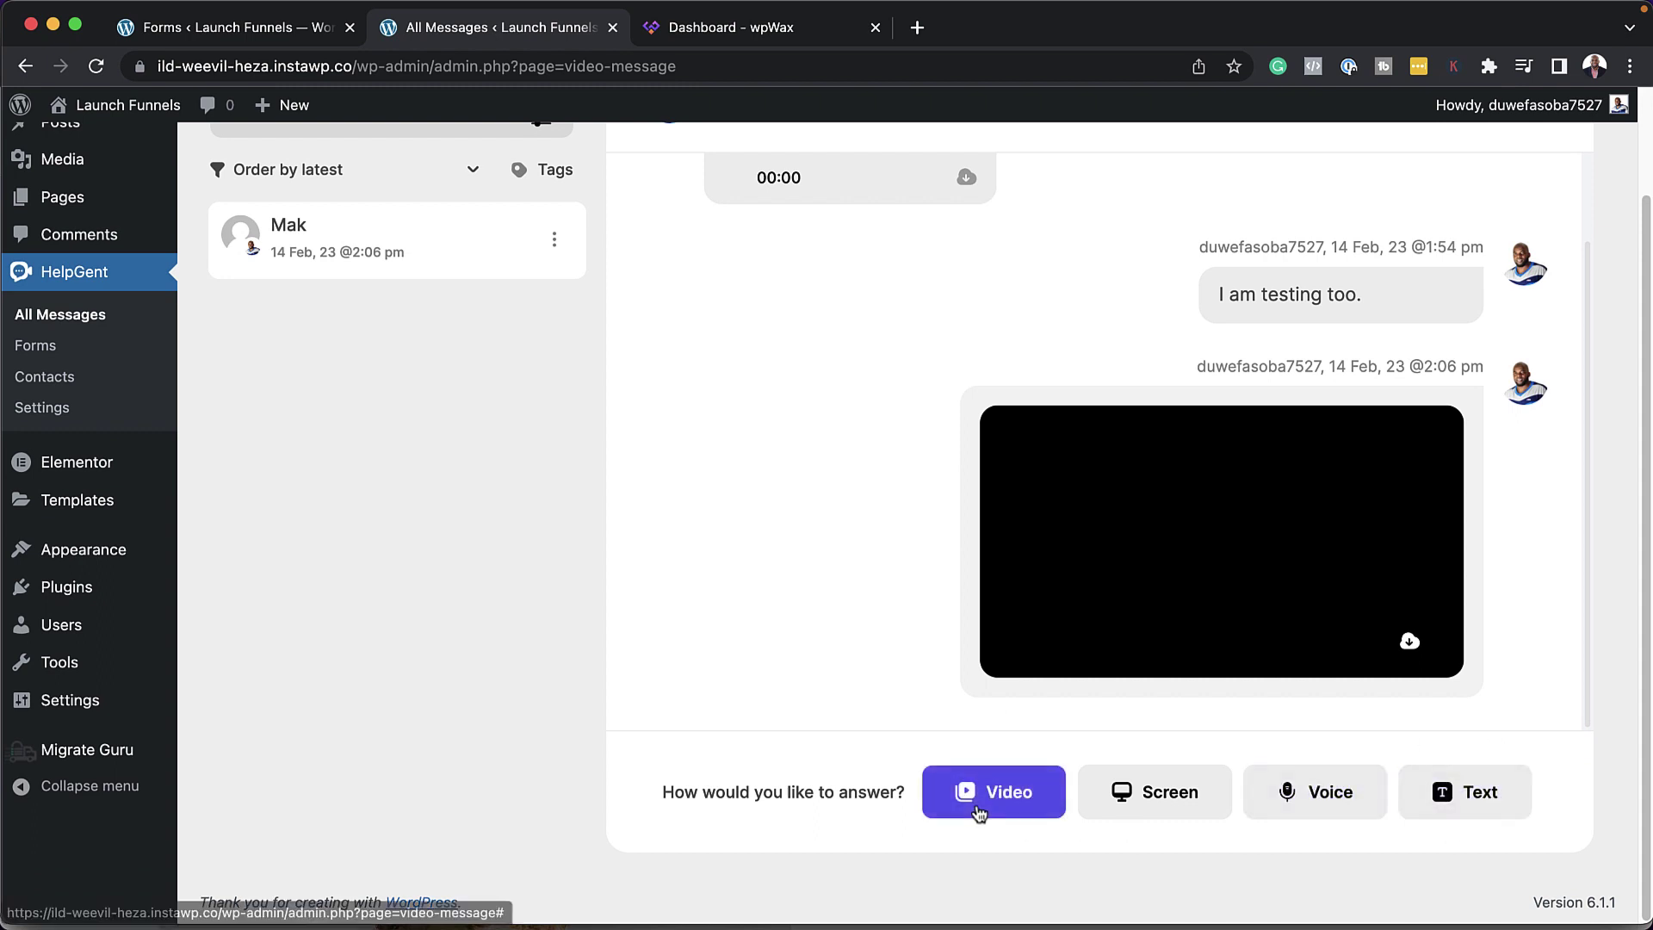
pyautogui.click(1338, 805)
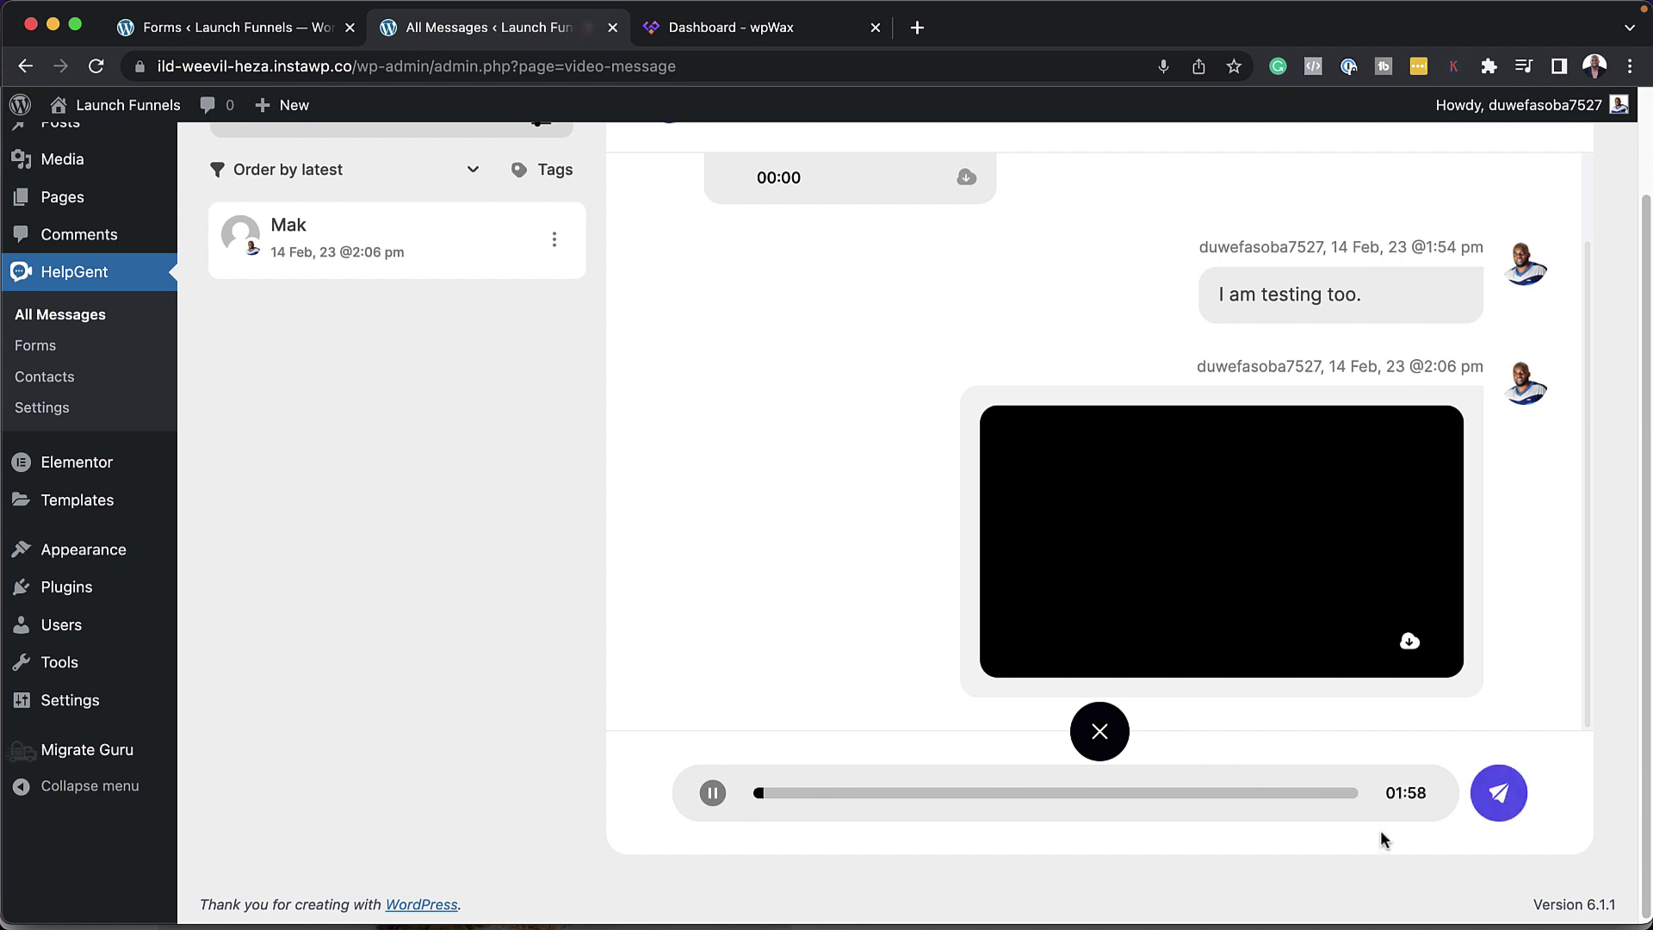
pyautogui.click(712, 793)
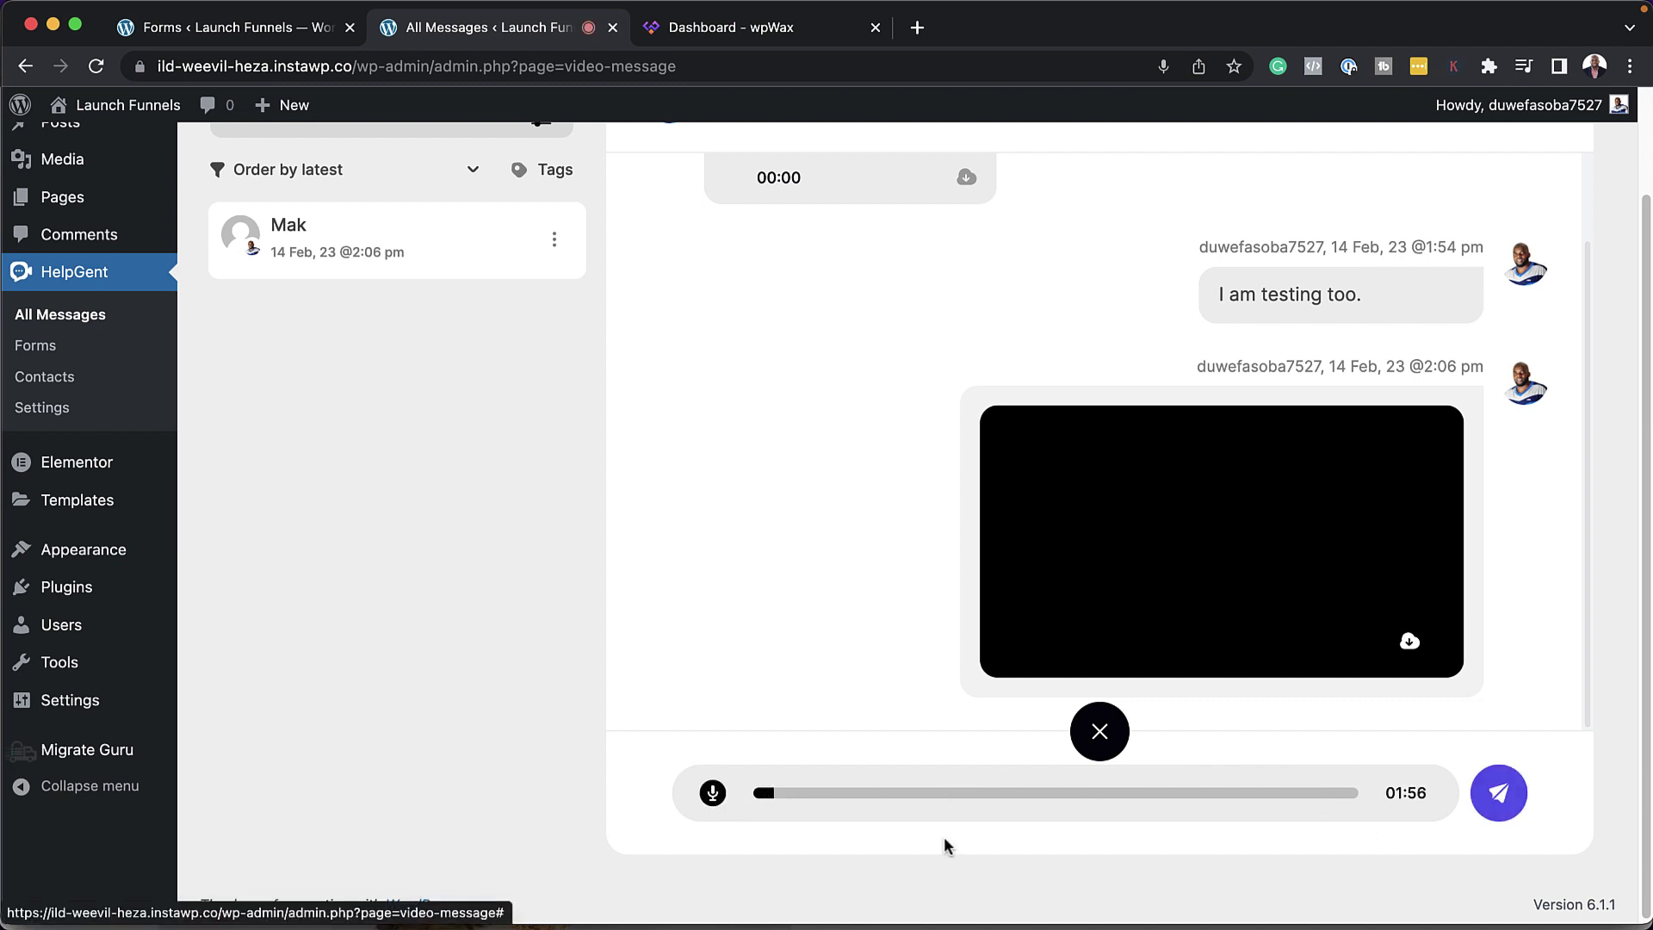
pyautogui.click(1499, 801)
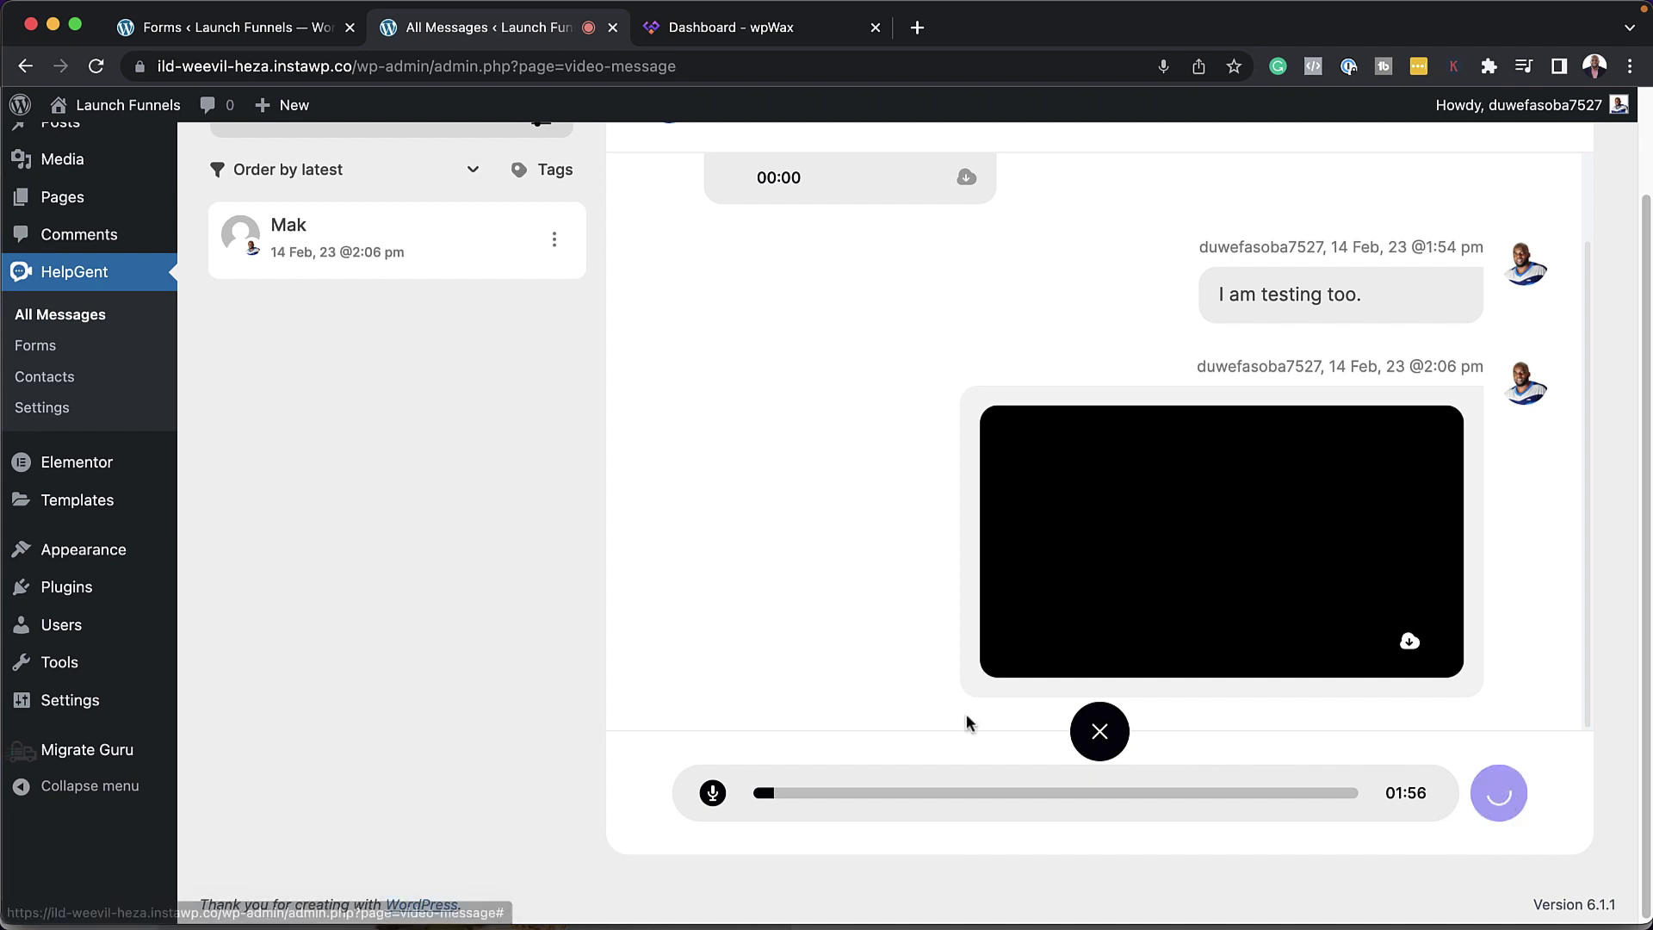